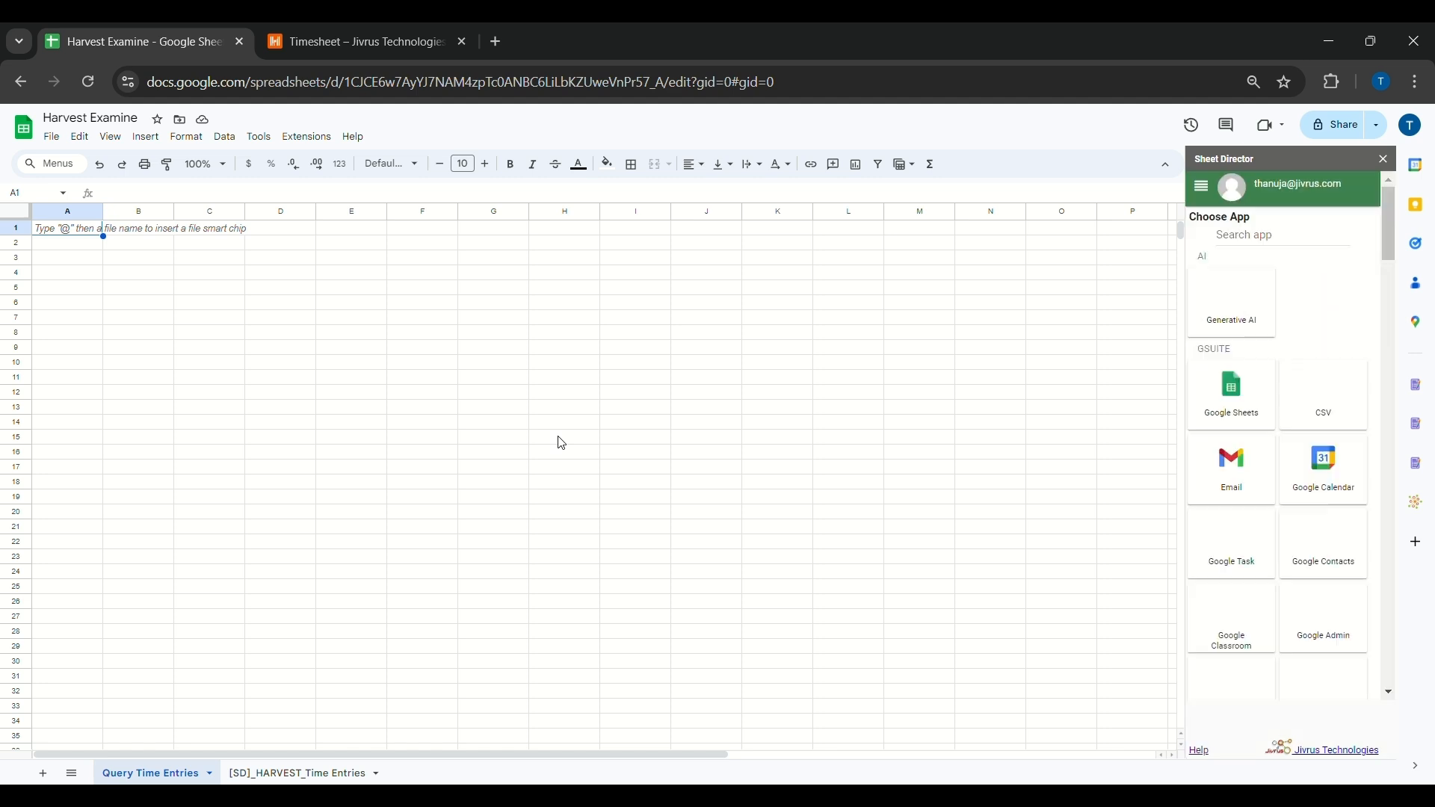
Find Harvest by searching the app list for "harvest" and choose it as the service's application.
left_click(1250, 244)
type("harvest")
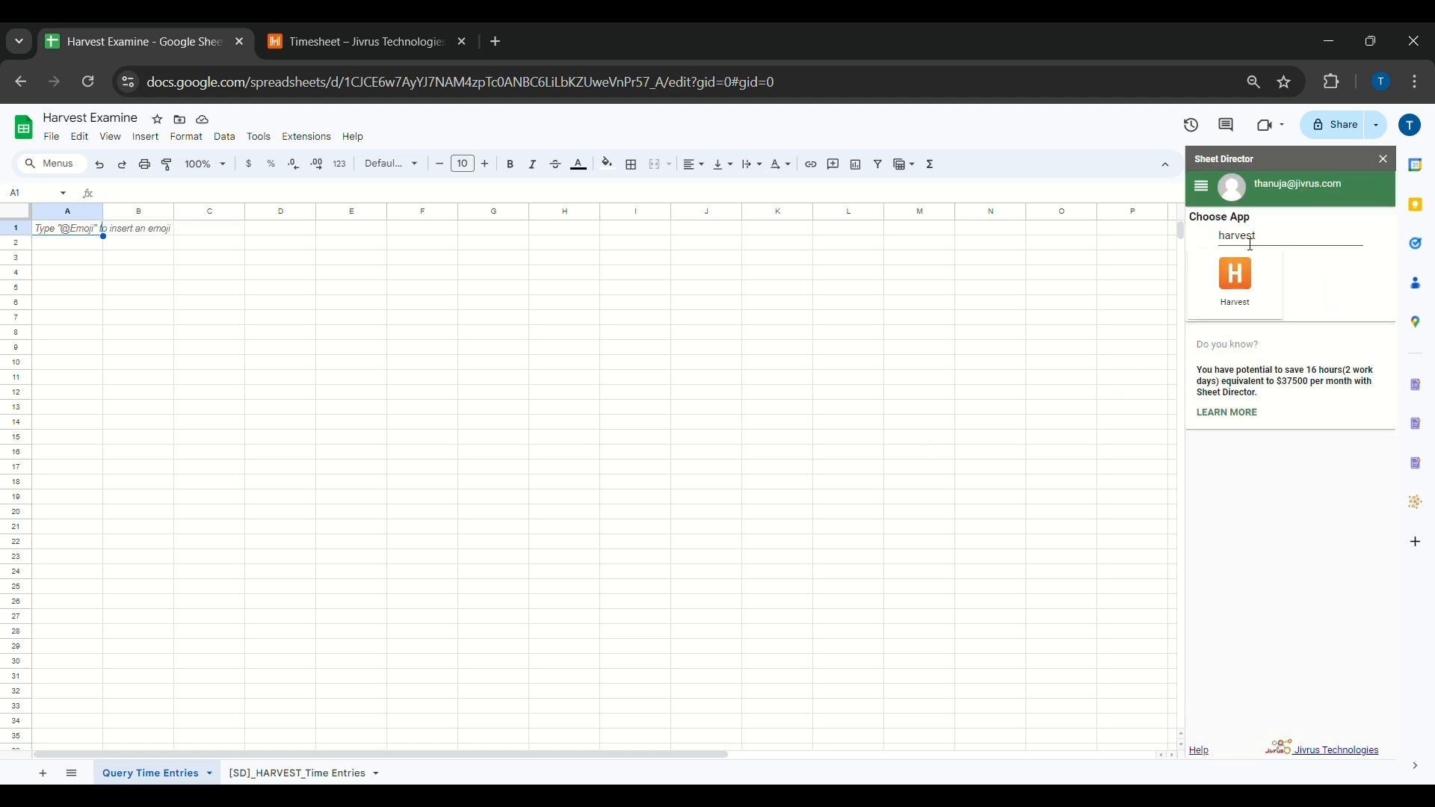
left_click(1235, 280)
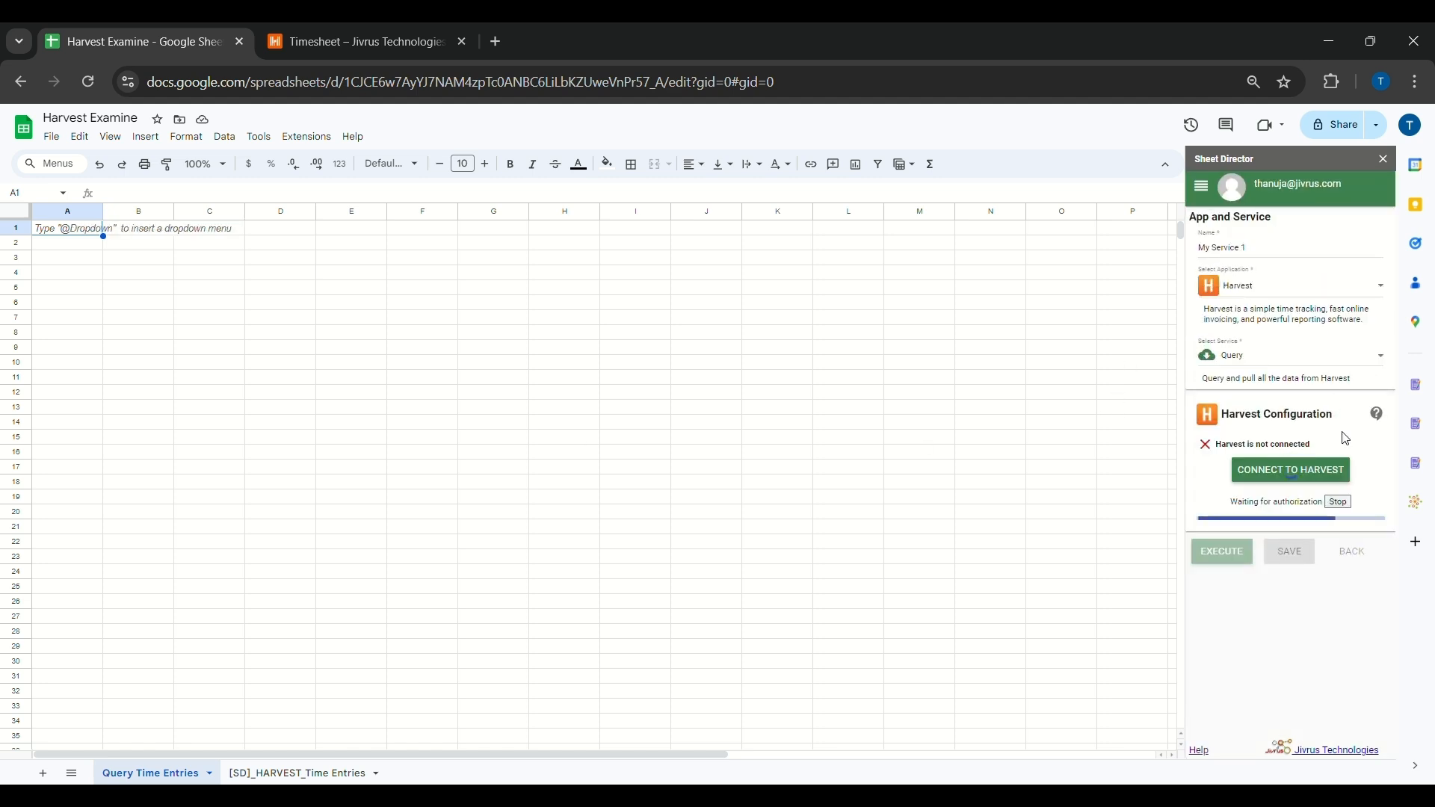
Name the service "Time Entries Query Service" and set its service type to Query.
triple_click(1278, 247)
key("BackSpace")
type("Time Entries Query Service")
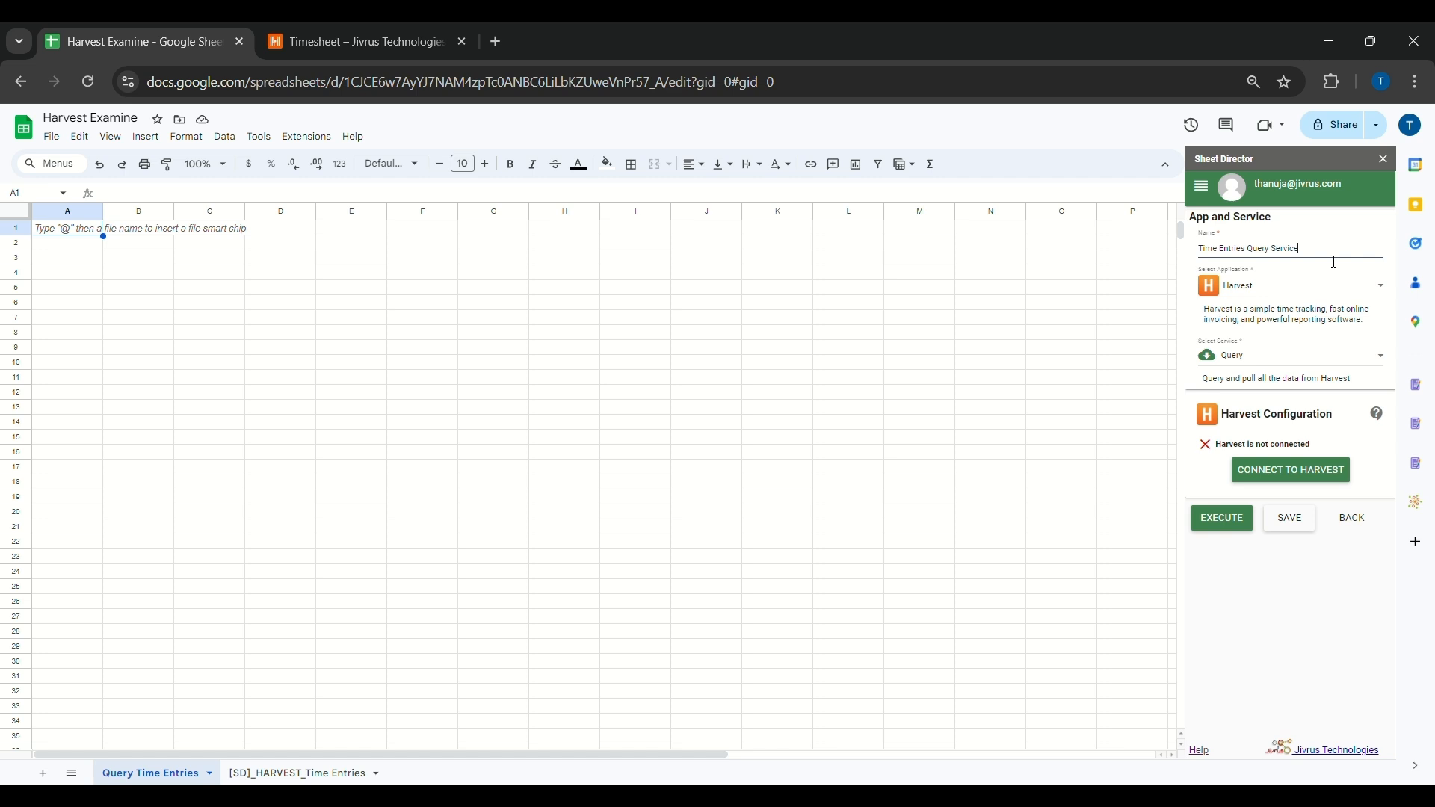
left_click(1279, 356)
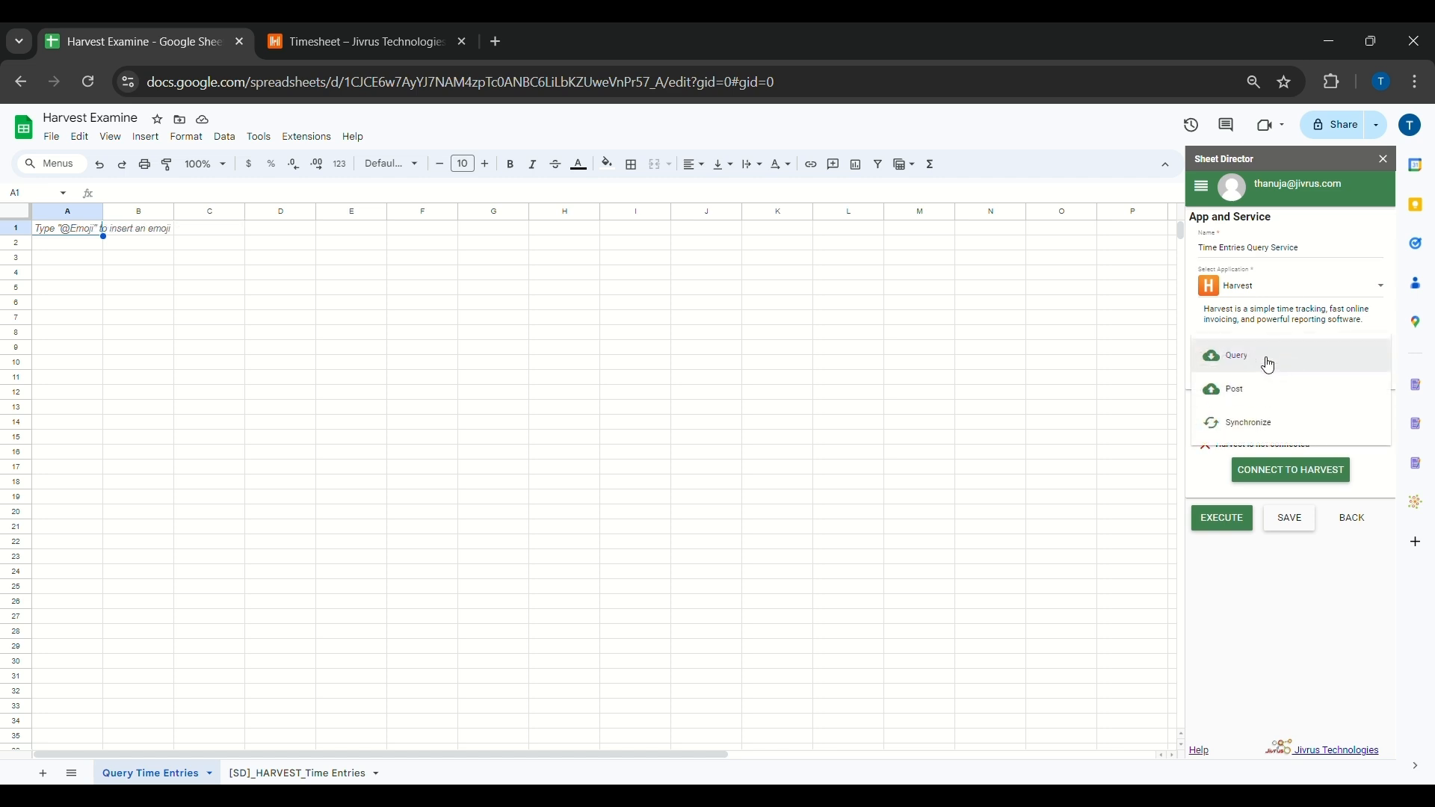
left_click(1261, 363)
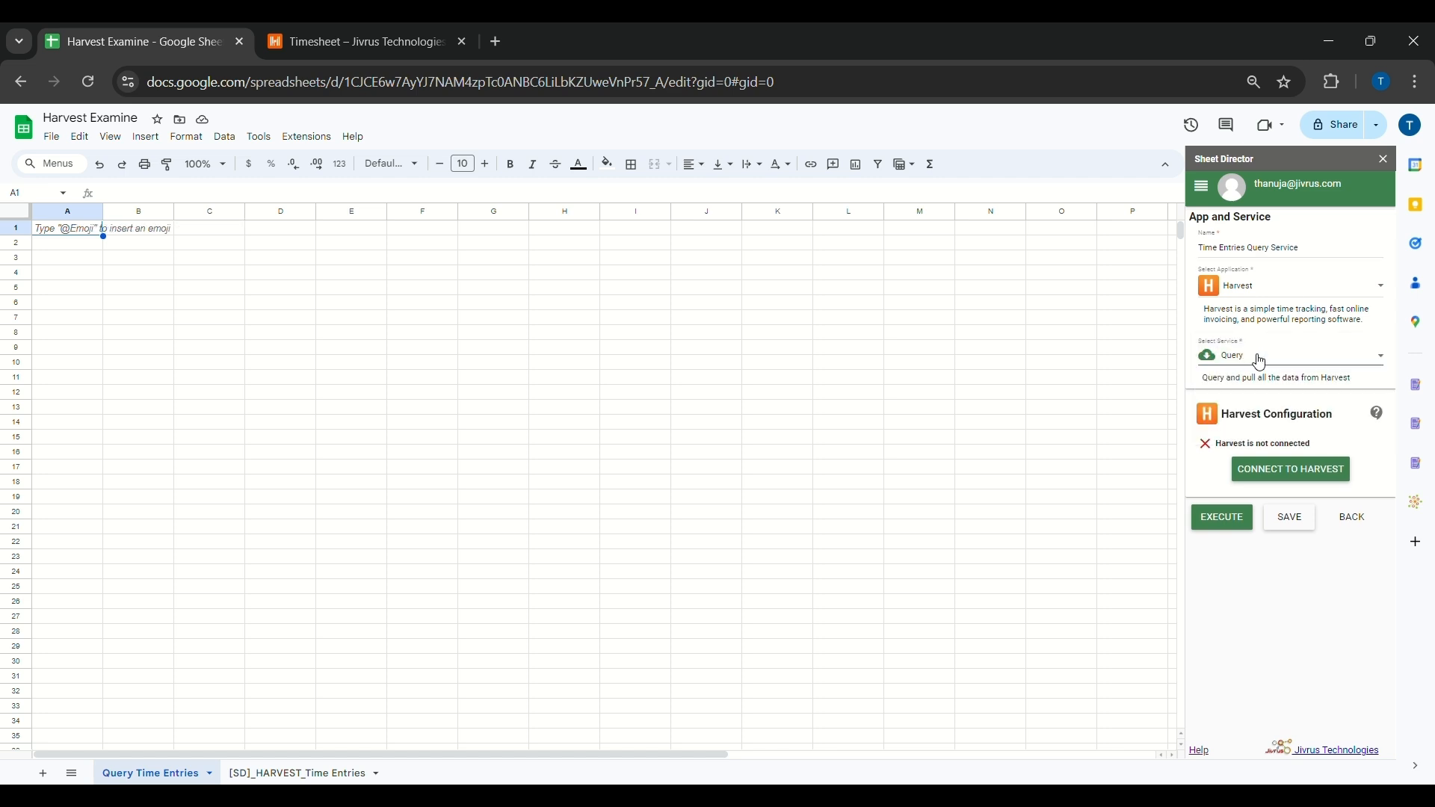
Connect to Harvest by authorizing Sheet Director's access to the account, and return to the spreadsheet.
left_click(1298, 471)
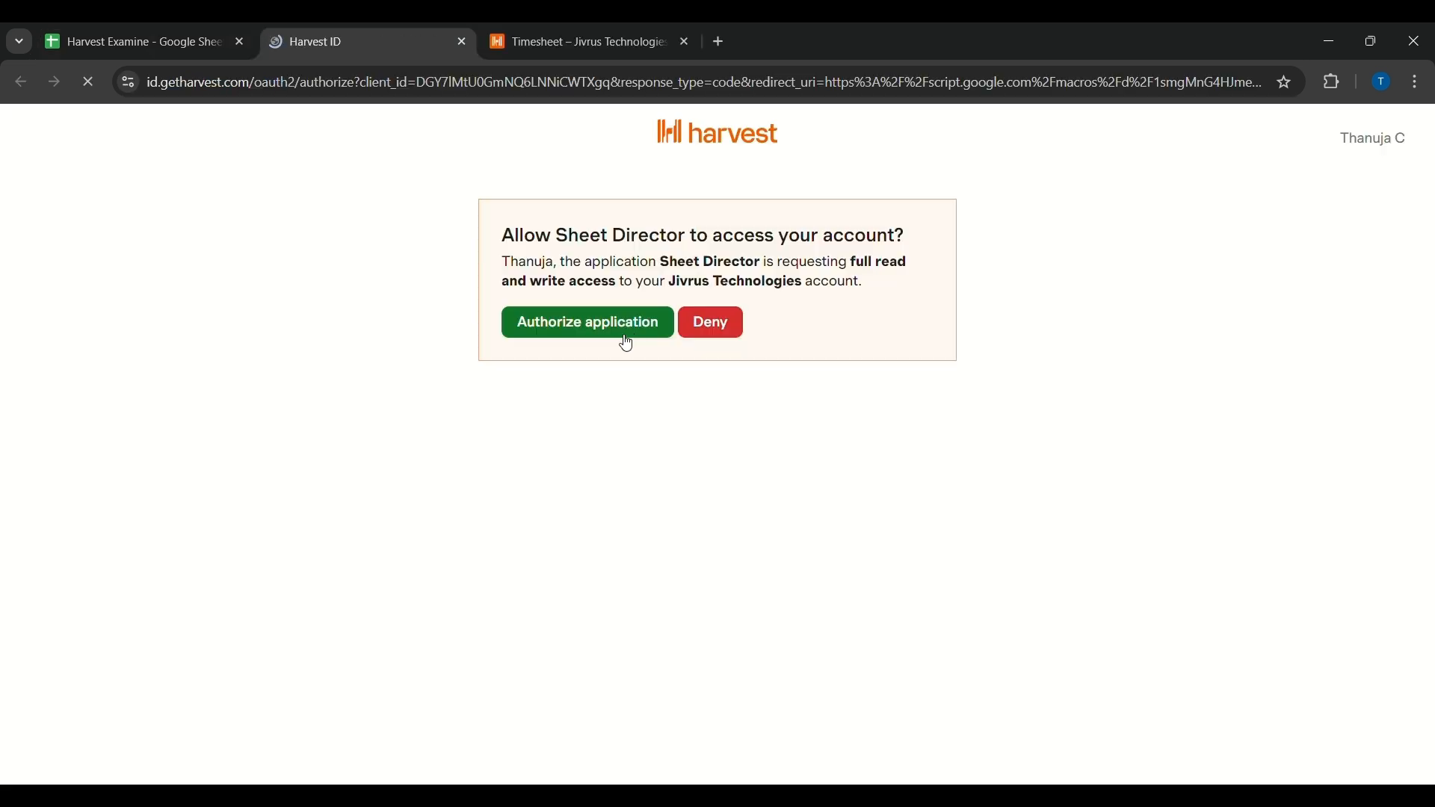
left_click(627, 329)
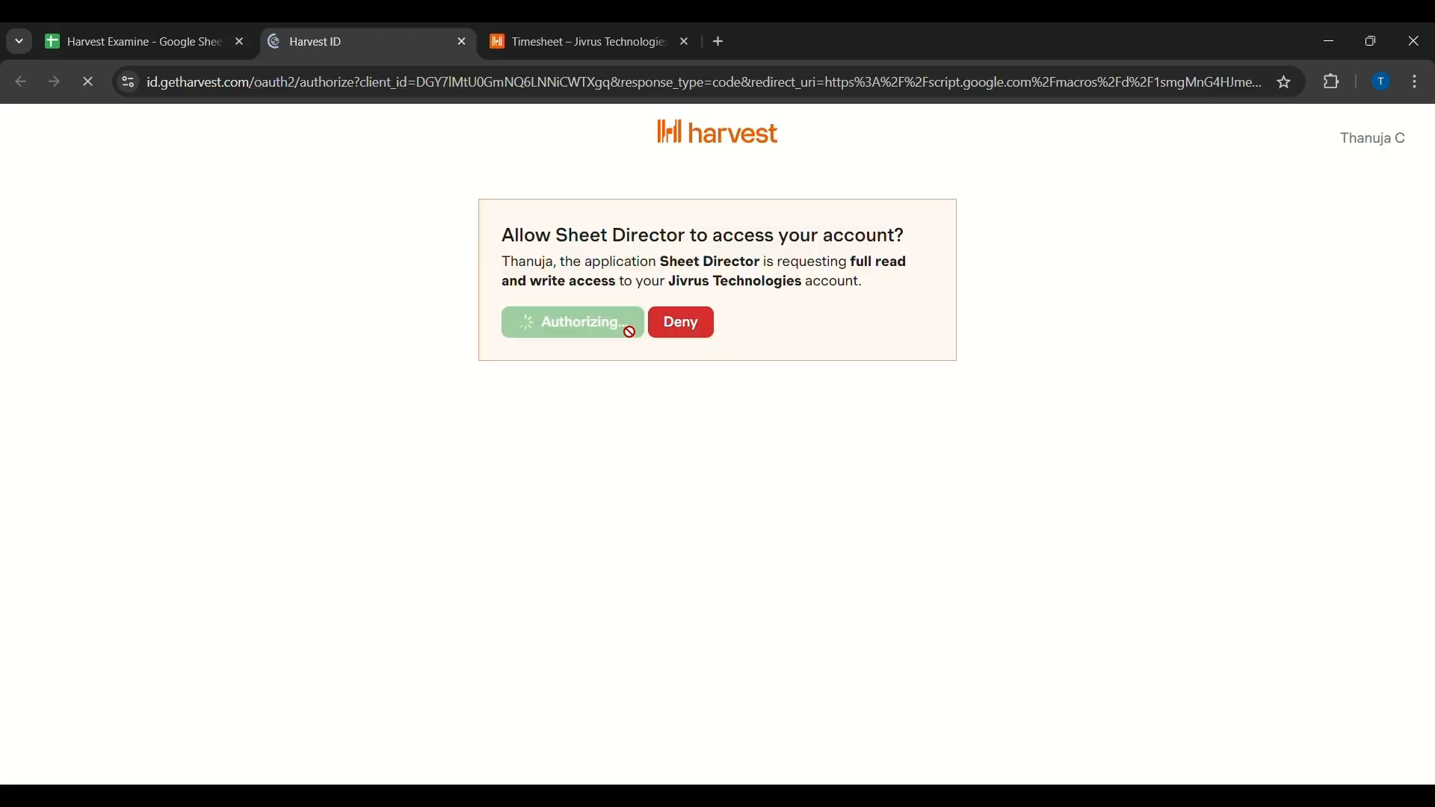
left_click(462, 42)
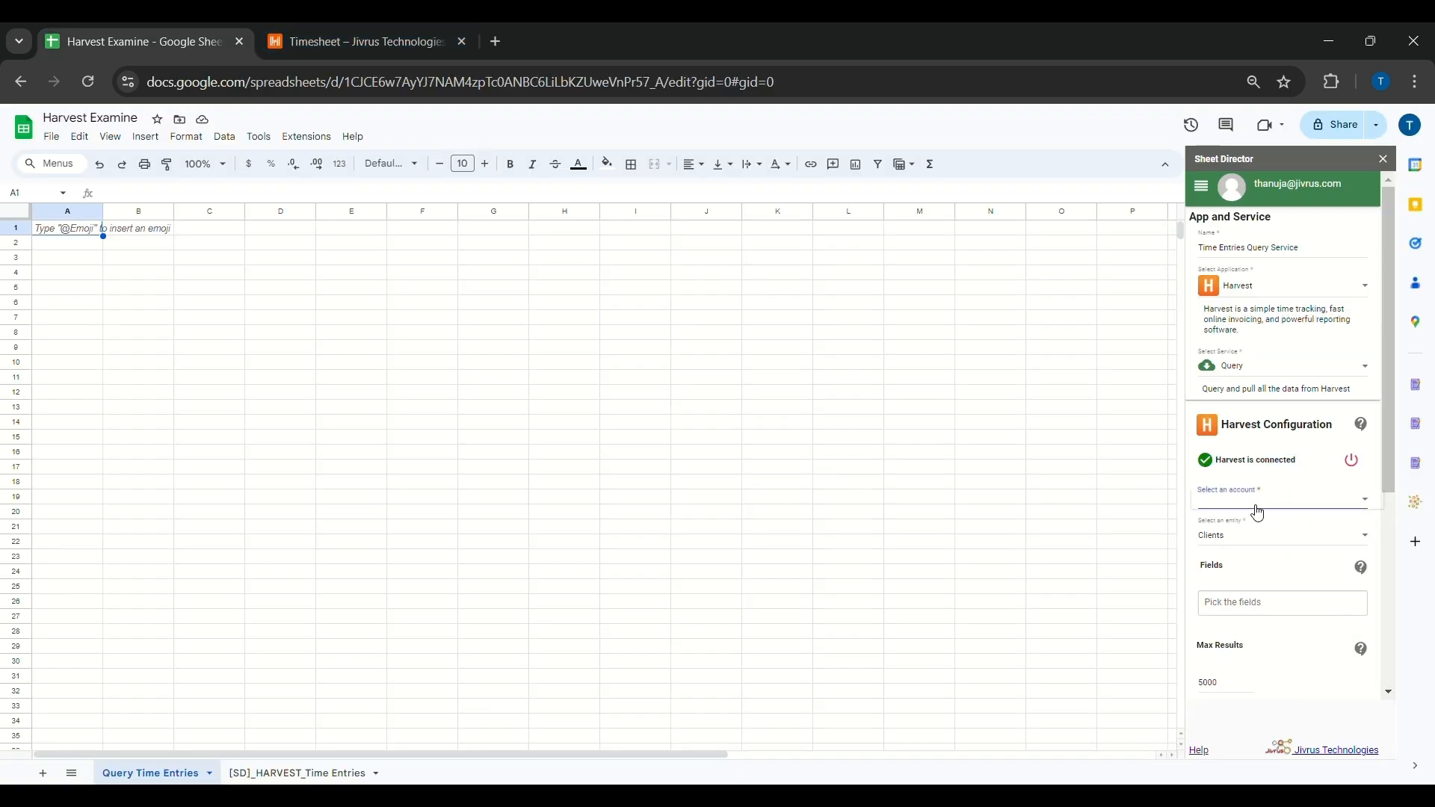
Set the query entity to Time Entries and add the fields Task Name, User Name, Client Name and Project Name.
left_click(1258, 548)
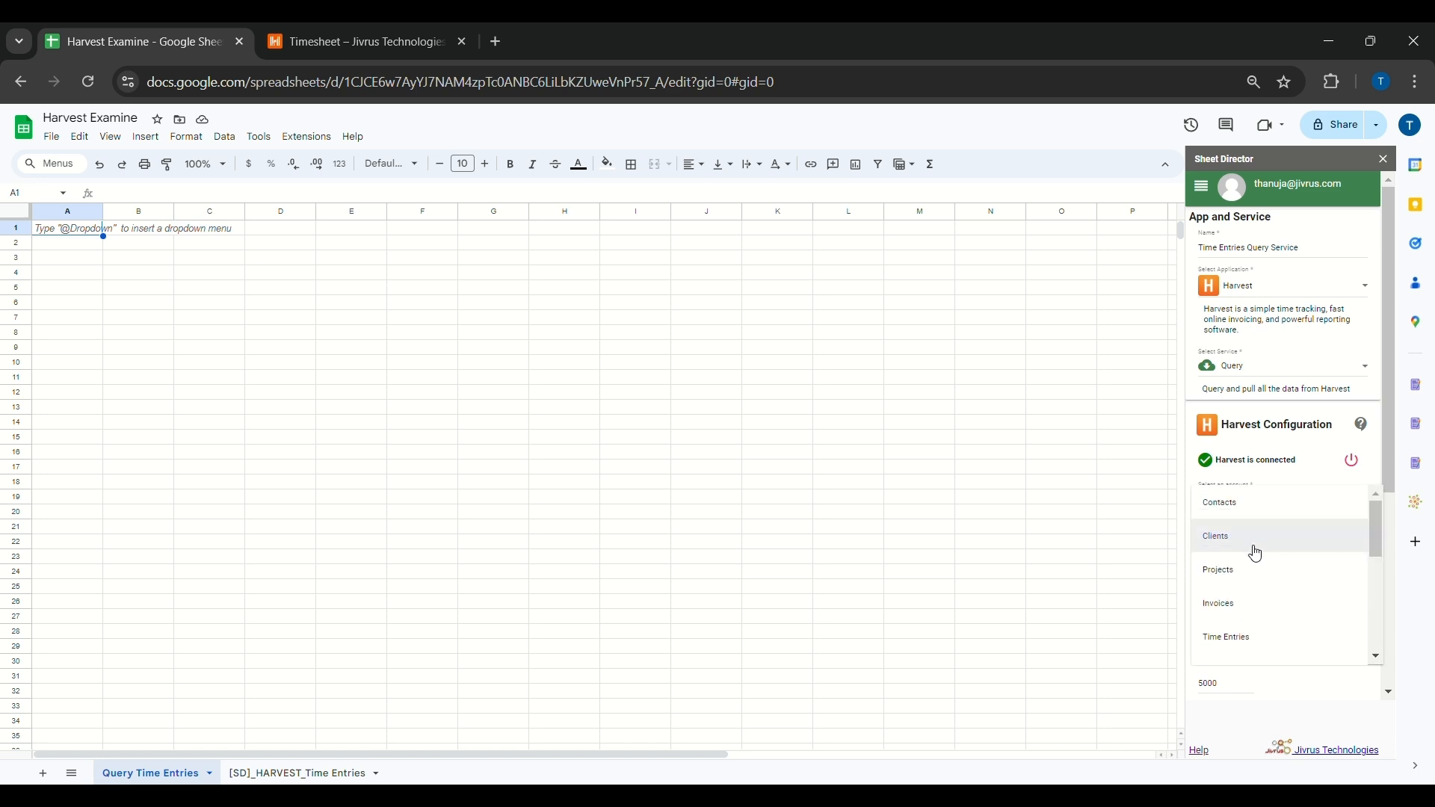
left_click(1246, 637)
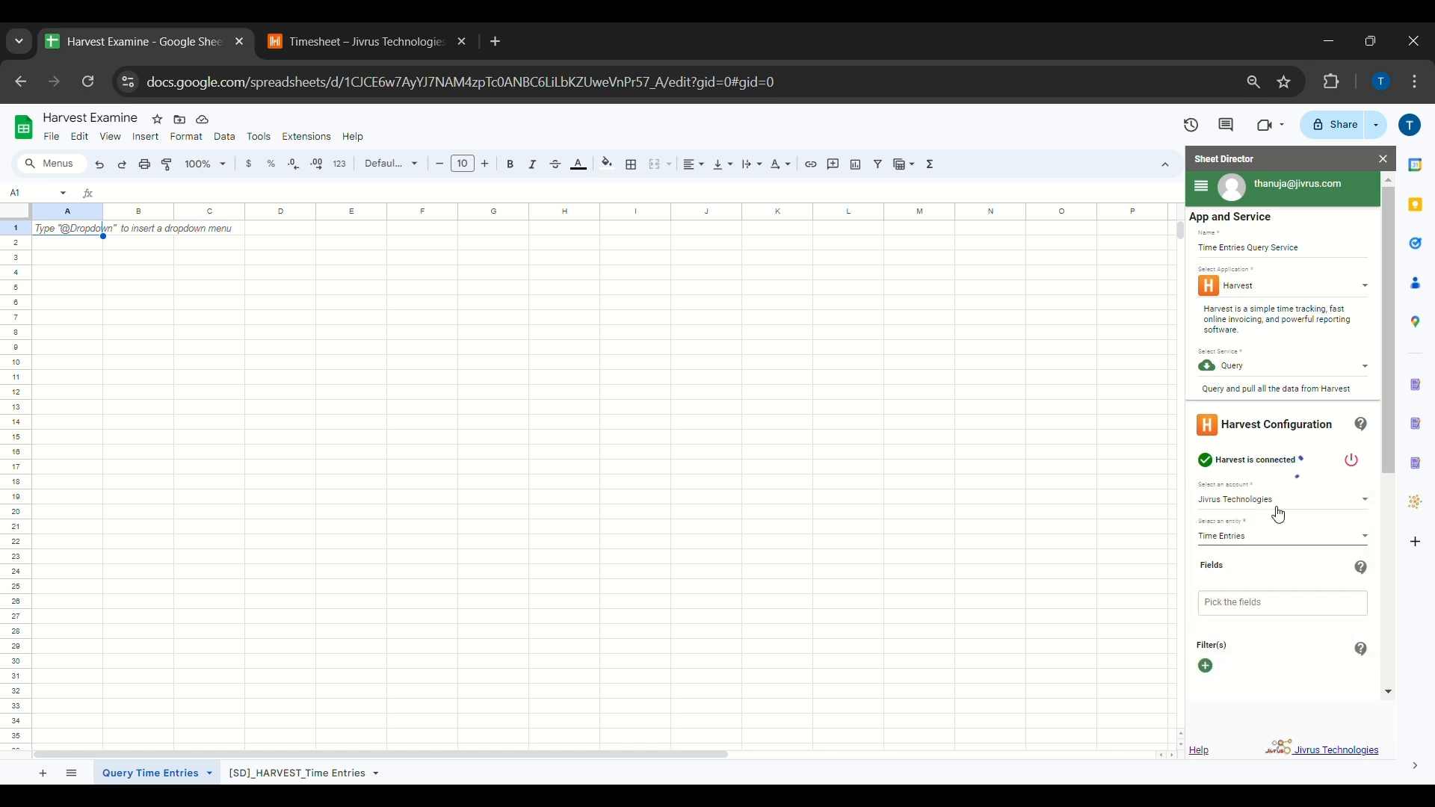
scroll(1280, 514, "down", 1)
left_click(1278, 512)
type("nt Na")
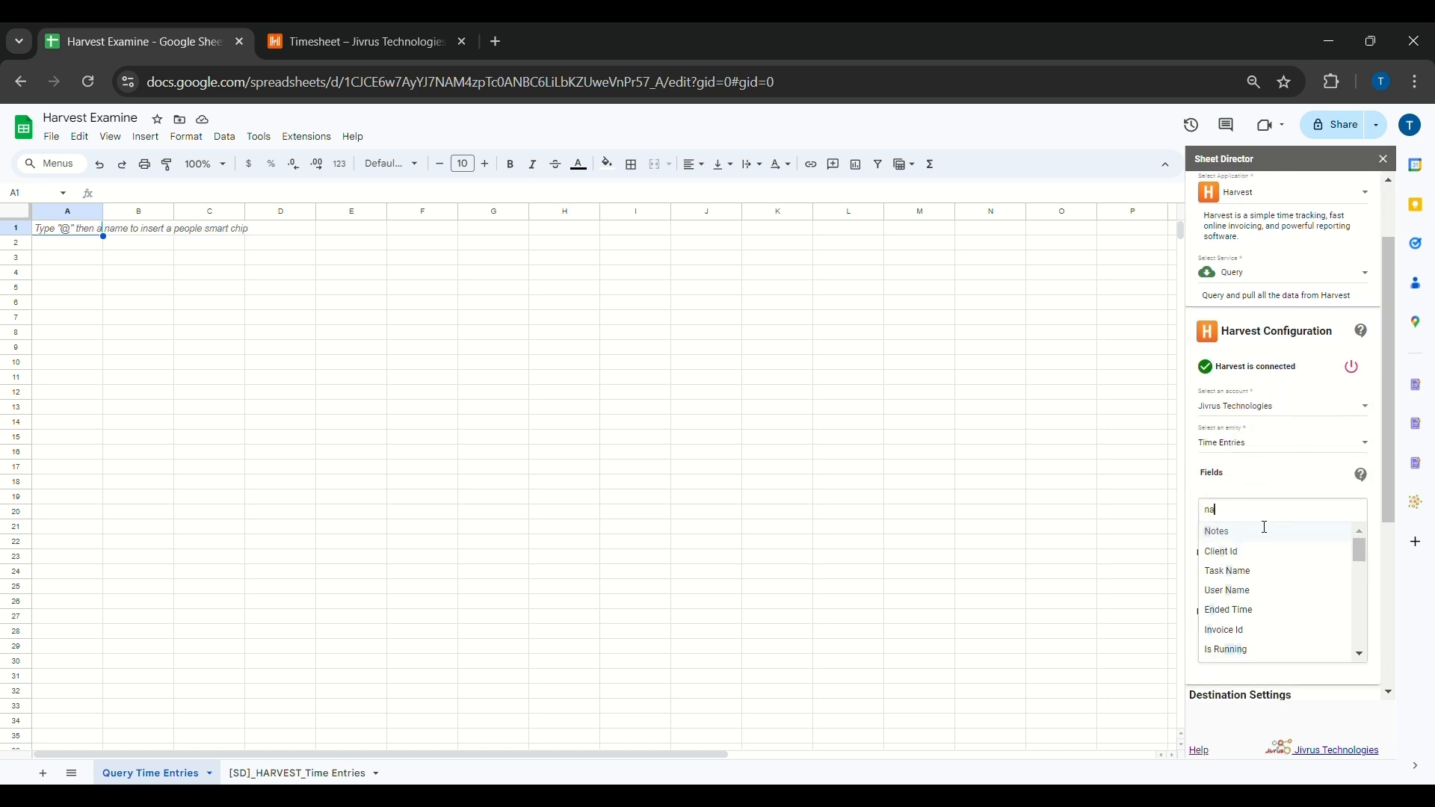
type("me")
key("Return")
type("name")
key("Return")
type("name")
key("Return")
type("name")
key("Return")
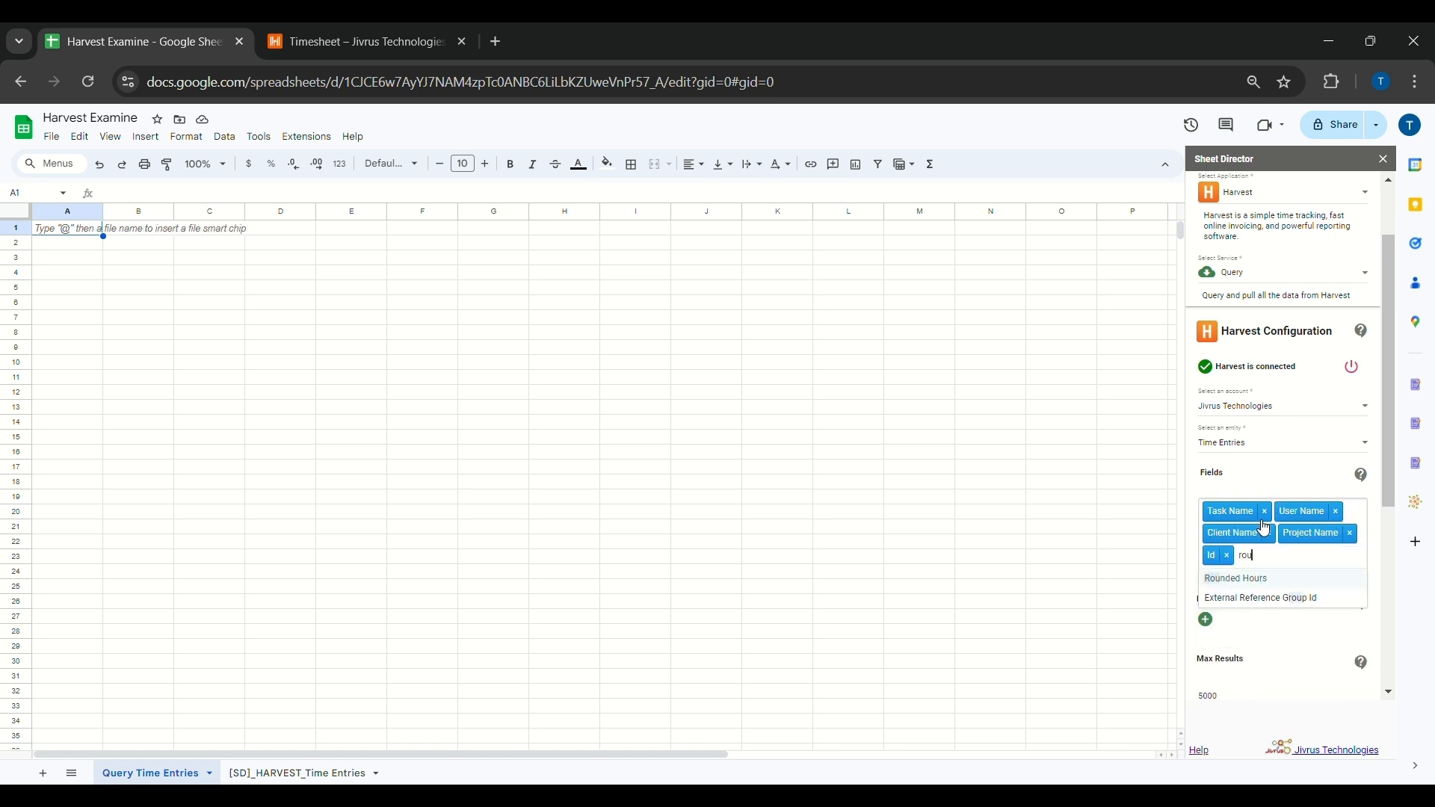
Add the fields Rounded Hours, Client Id, Task Id, Project Id and User Id to the query.
key("Return")
type("client id")
key("Return")
type("task id")
key("Return")
type("project id")
key("Return")
type("user id")
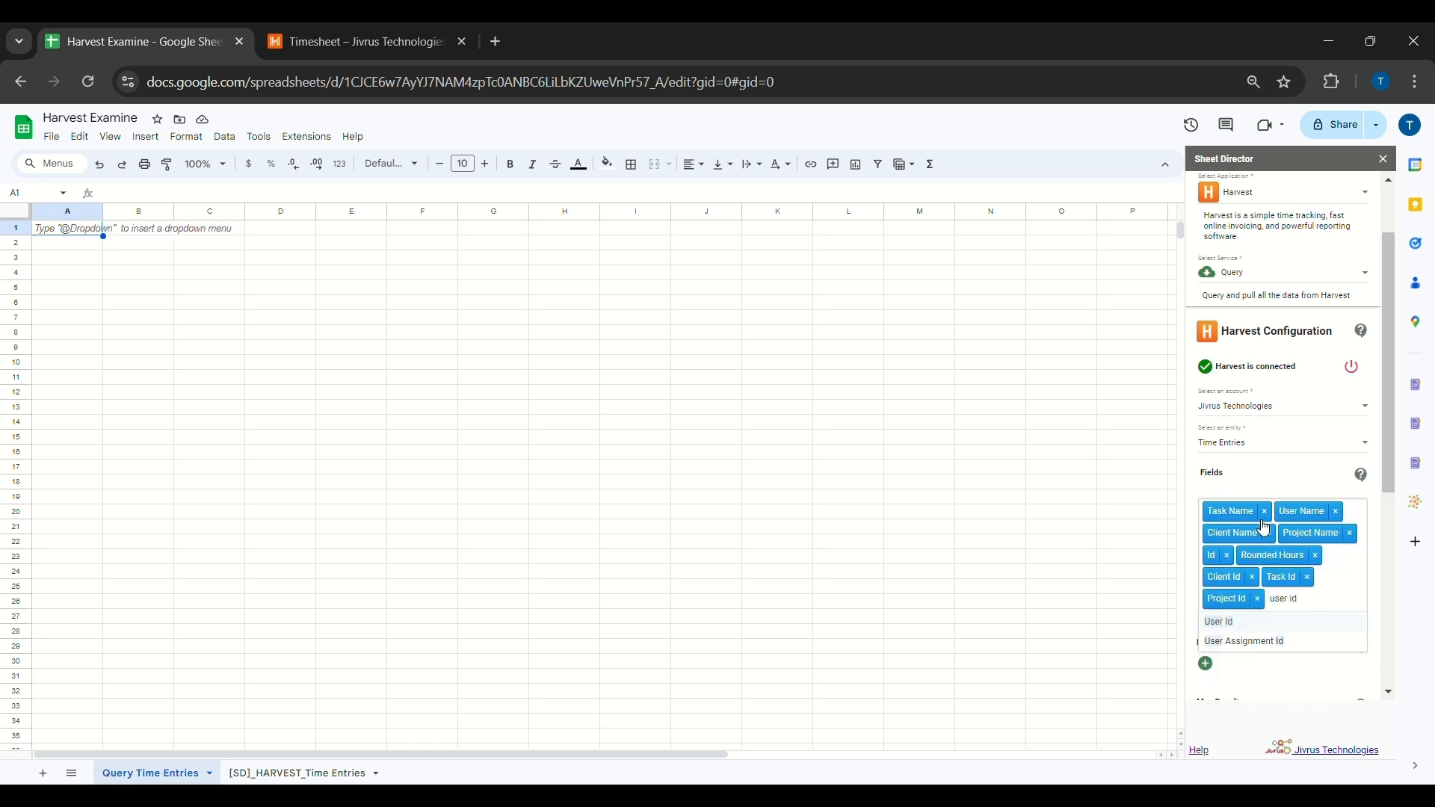
key("Return")
Add the Spent Date, Hours and Created At fields to the query.
type("spent date")
key("Return")
type("hours")
key("Return")
type("created at")
key("Return")
Limit the query's maximum results to 15.
scroll(1252, 487, "down", 3)
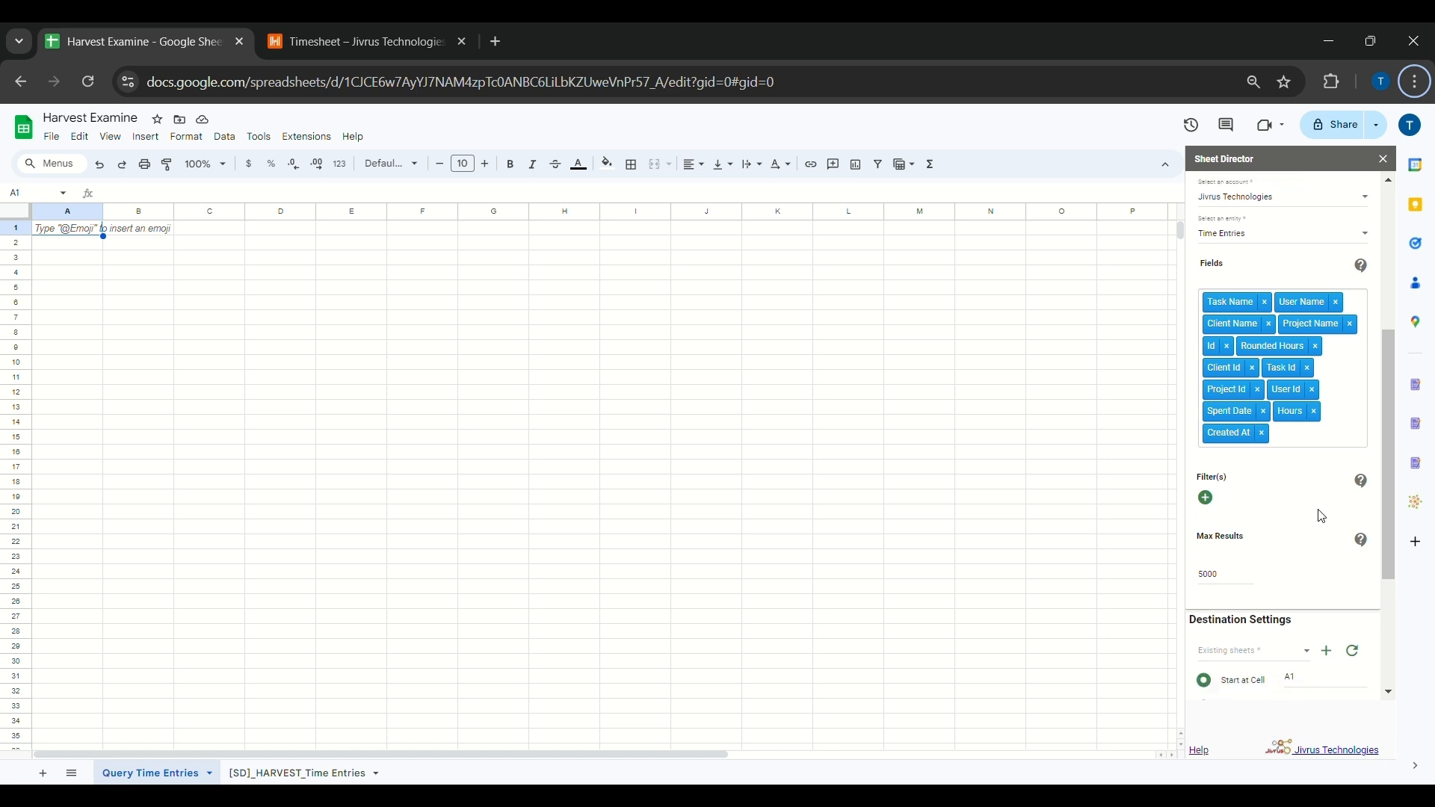
double_click(1238, 515)
type("1")
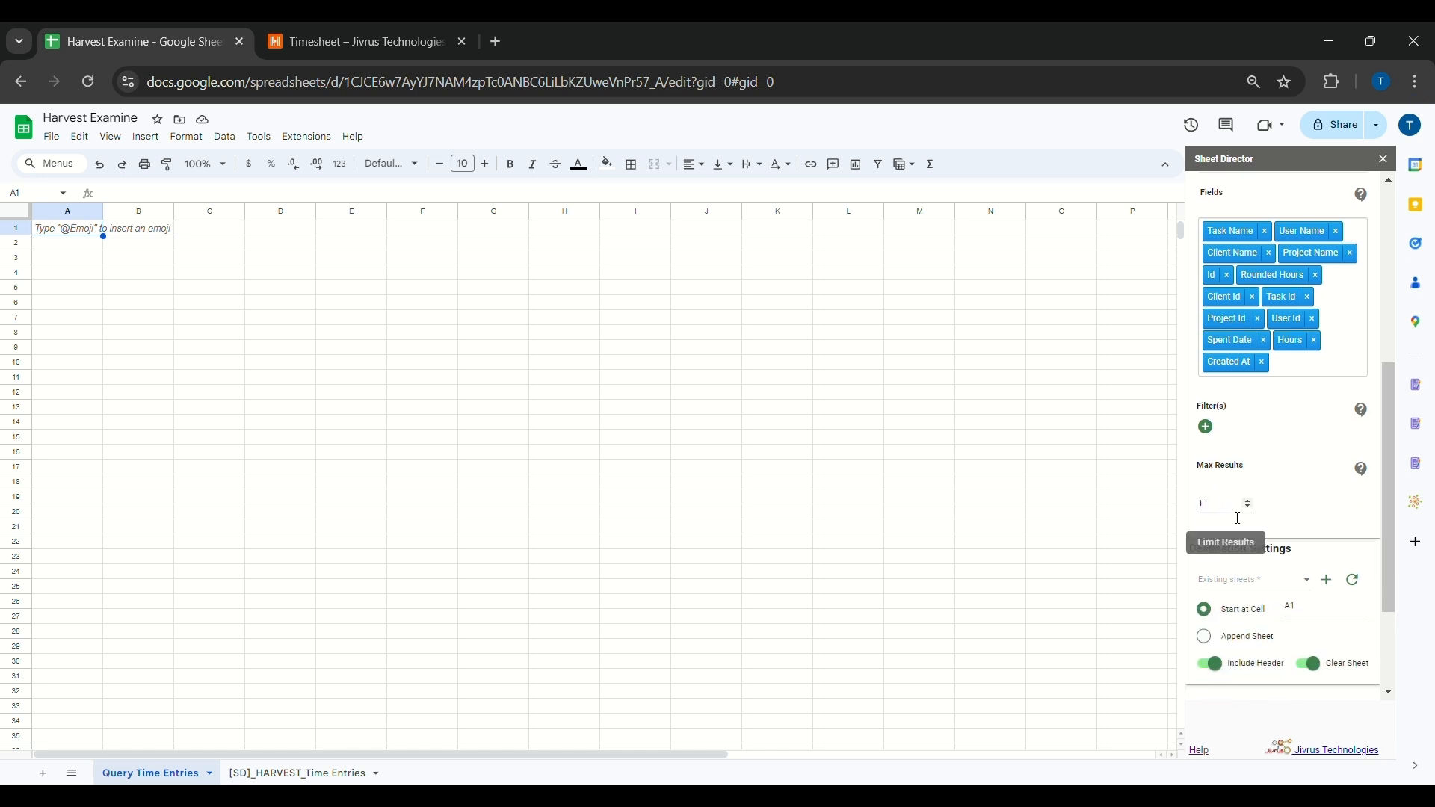
type("5")
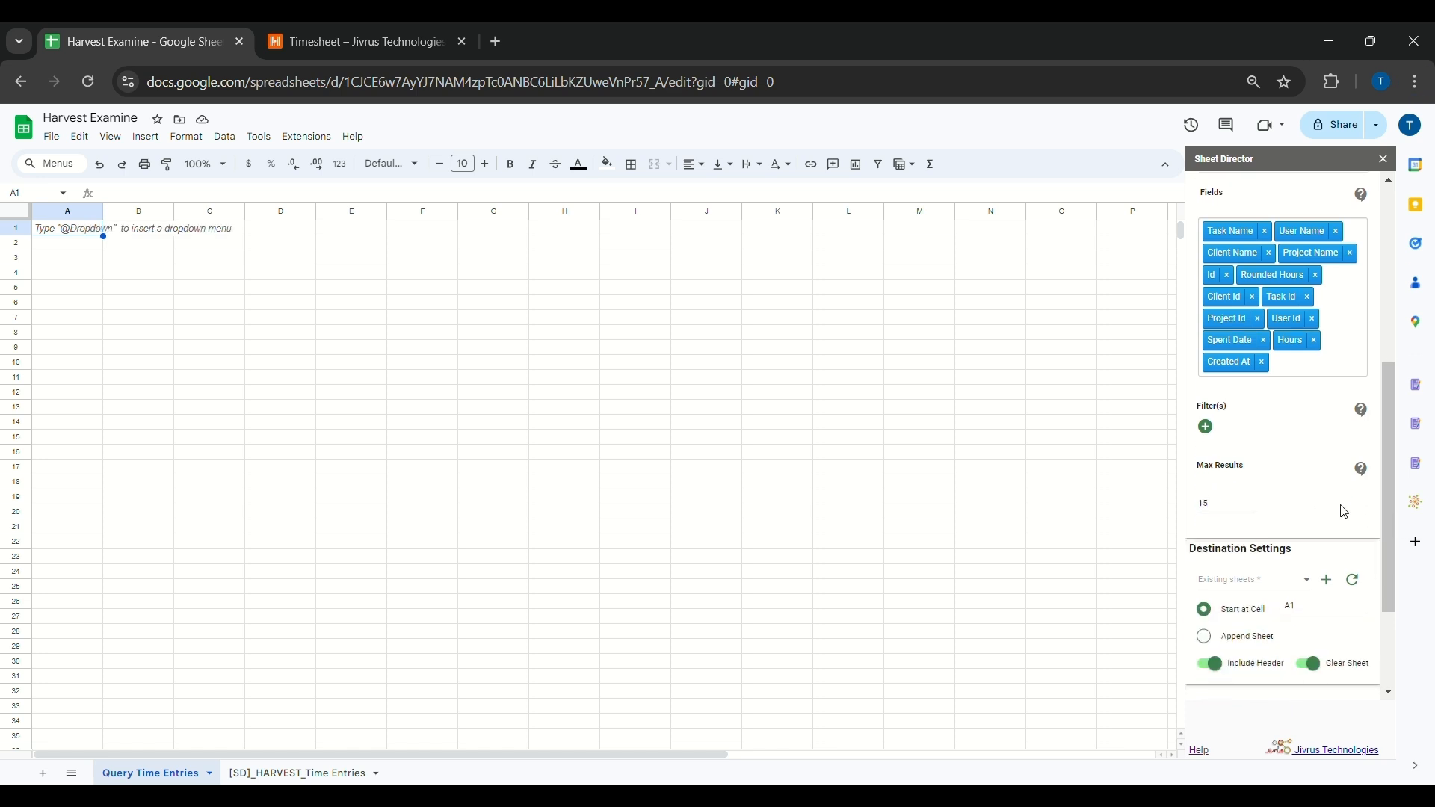
Choose the existing Query Time Entries sheet as the destination for the query results.
scroll(1344, 513, "down", 2)
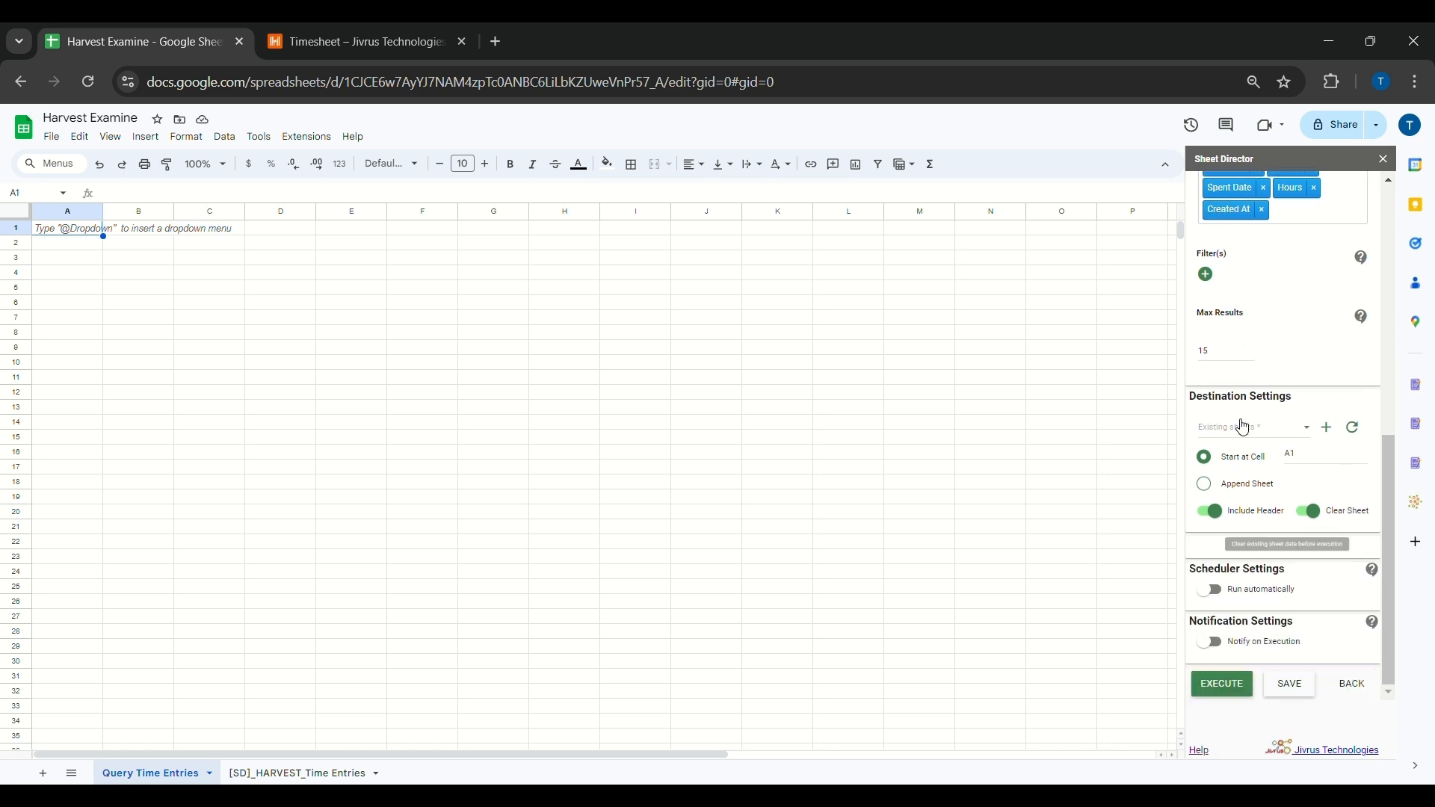
left_click(1260, 433)
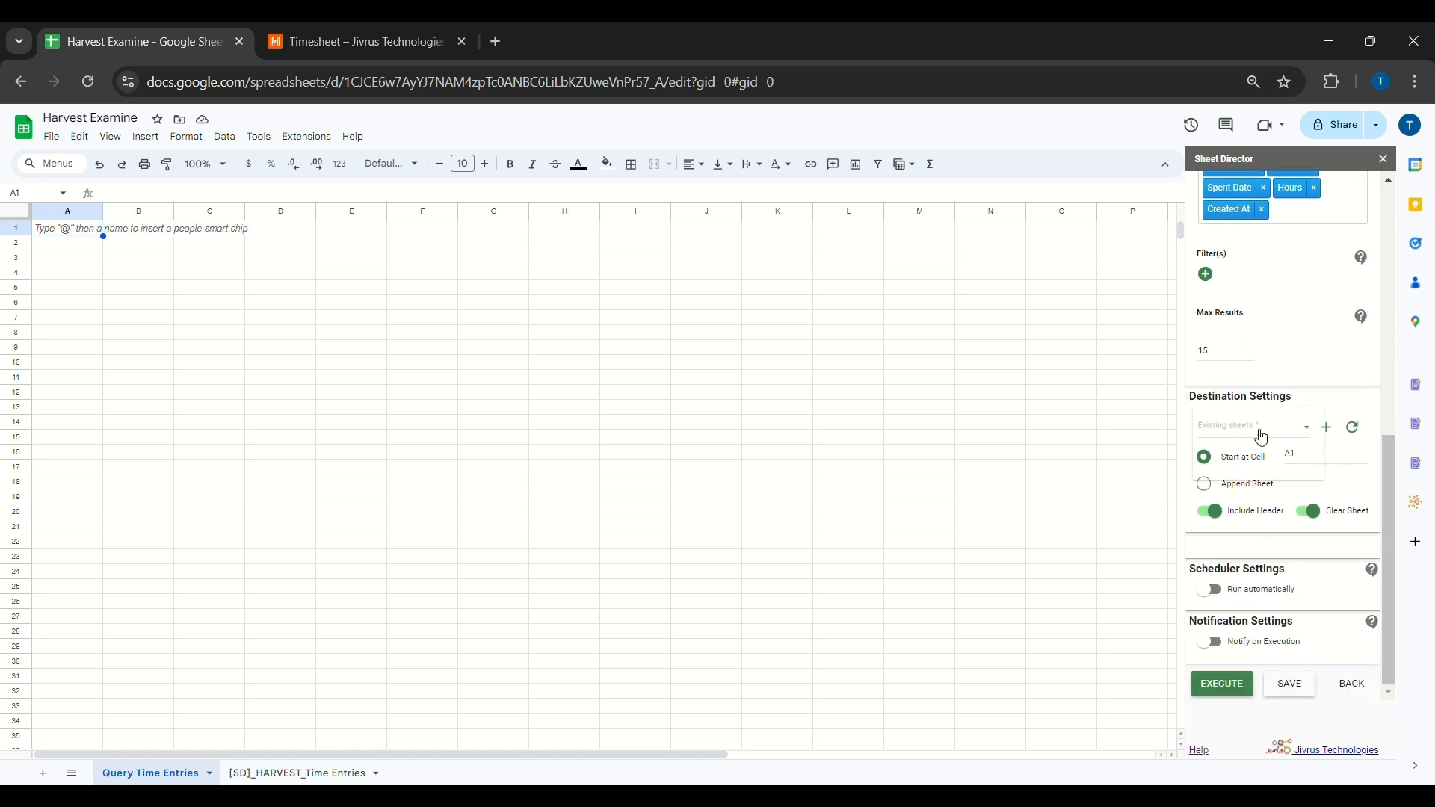
left_click(1264, 440)
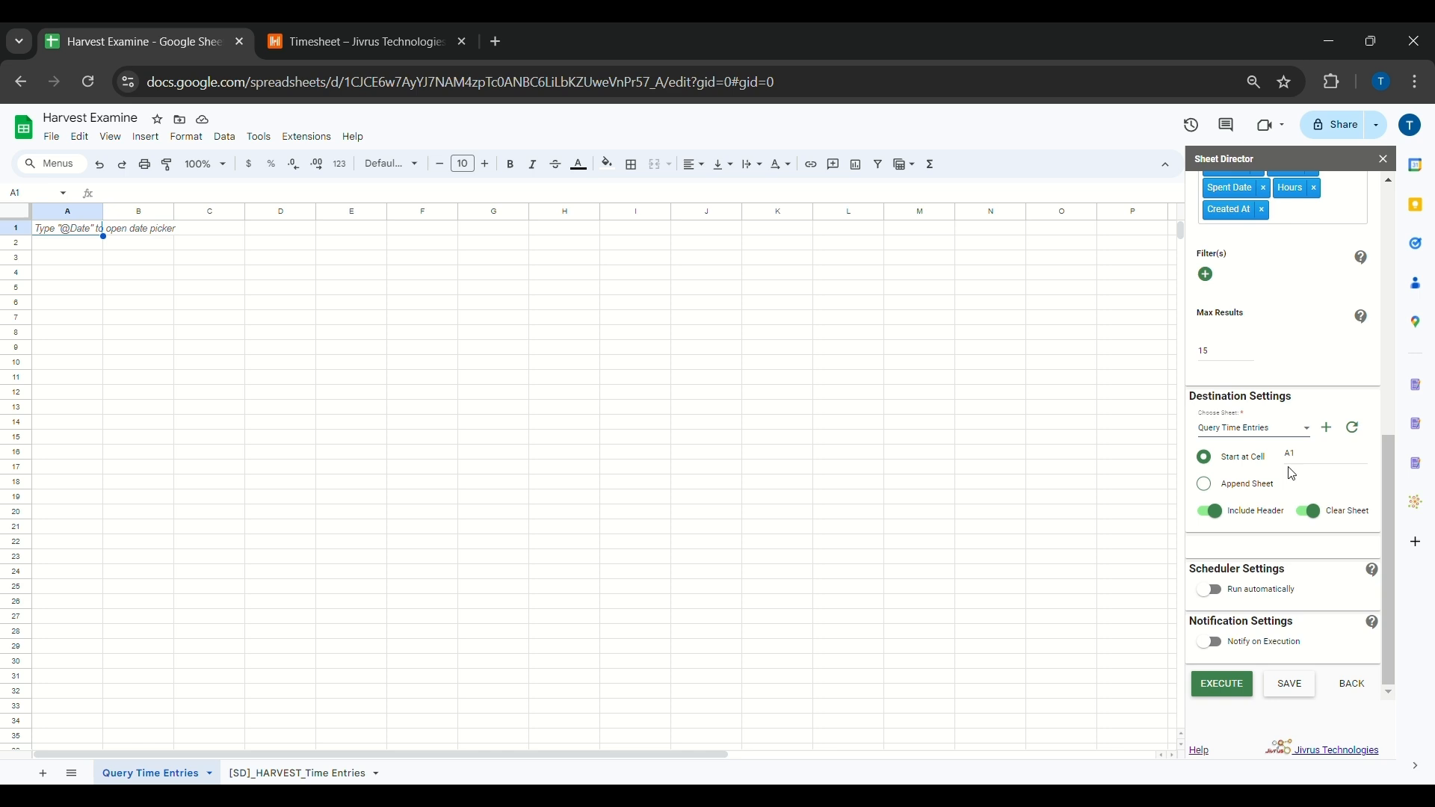
left_click(1327, 427)
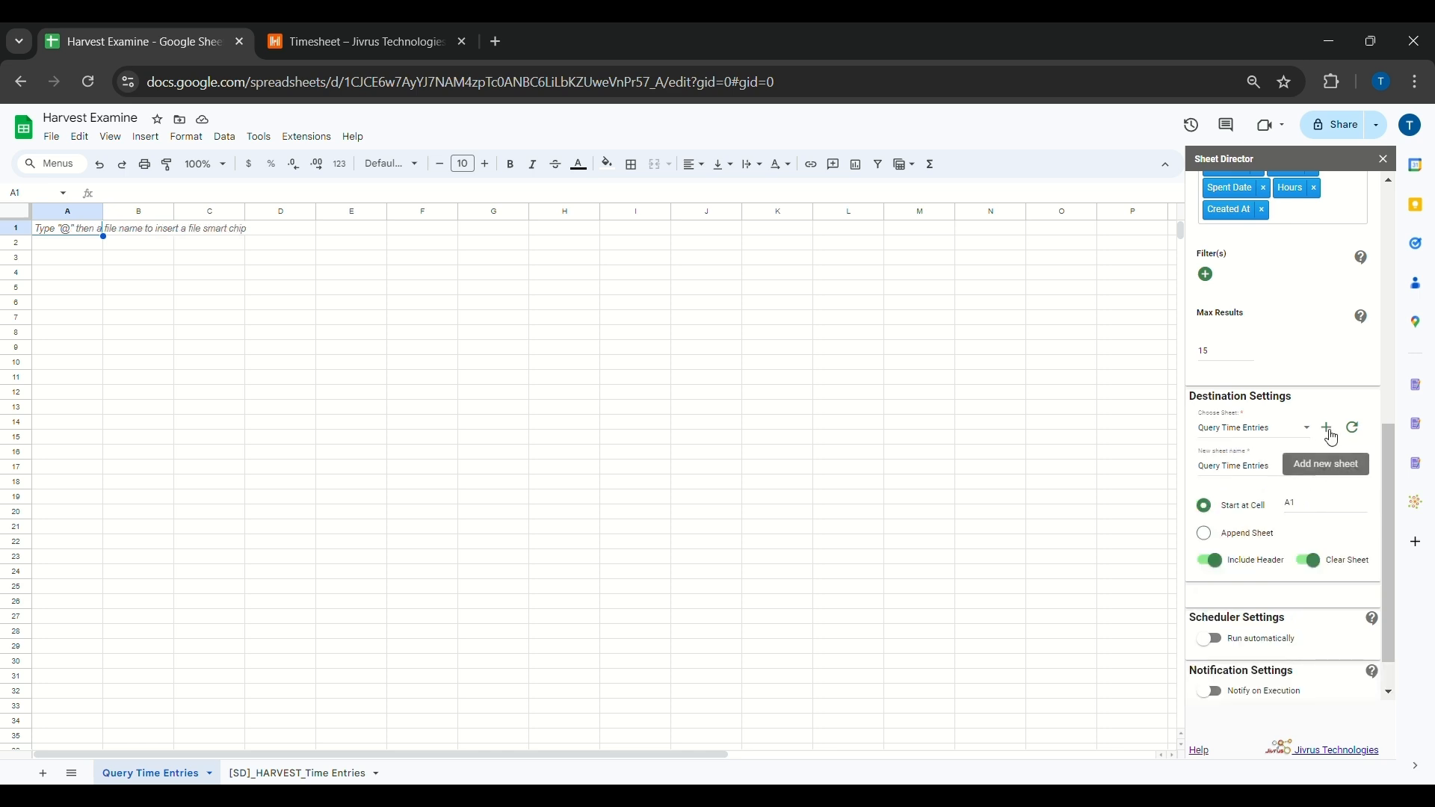
left_click(1352, 472)
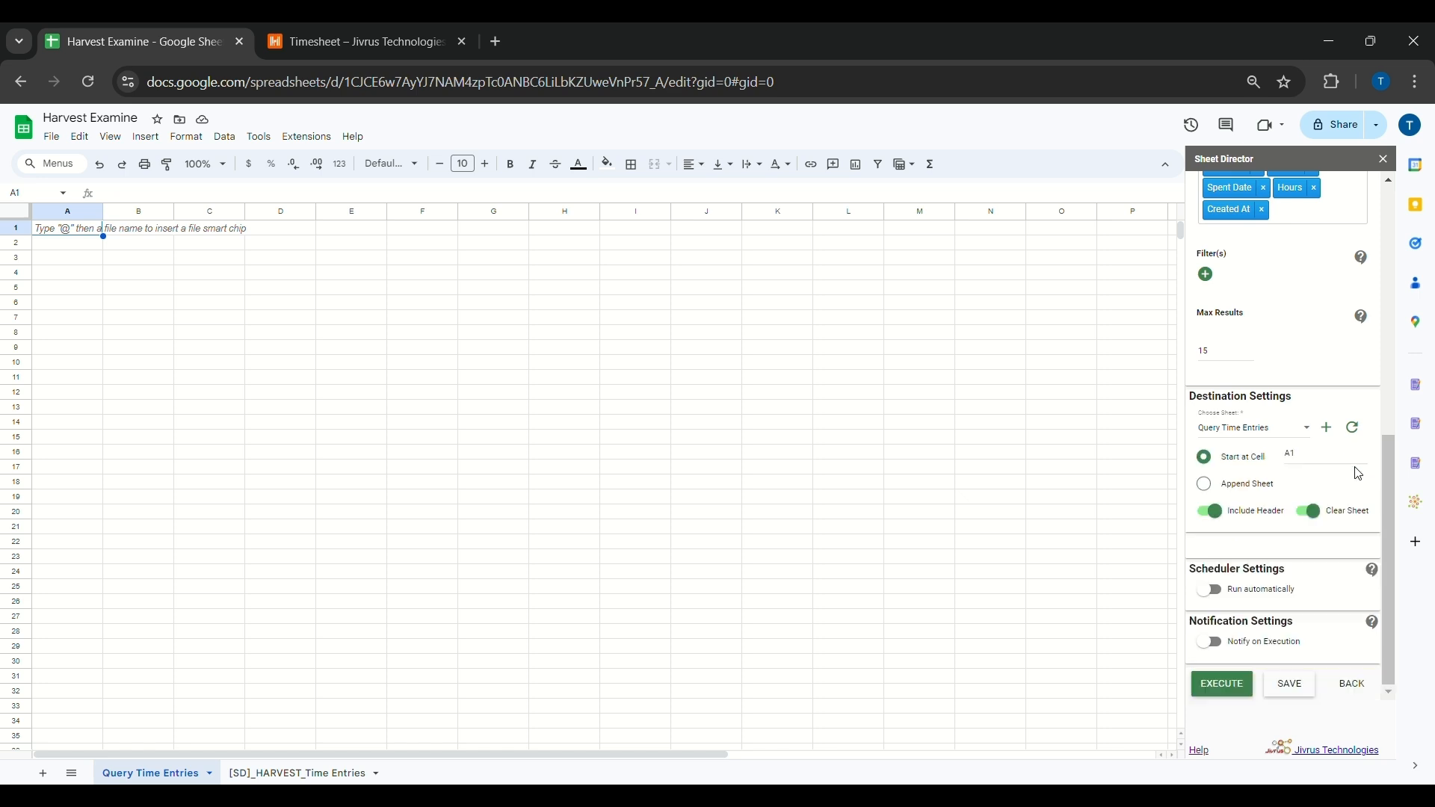
left_click(1216, 516)
left_click(1218, 517)
left_click(1319, 520)
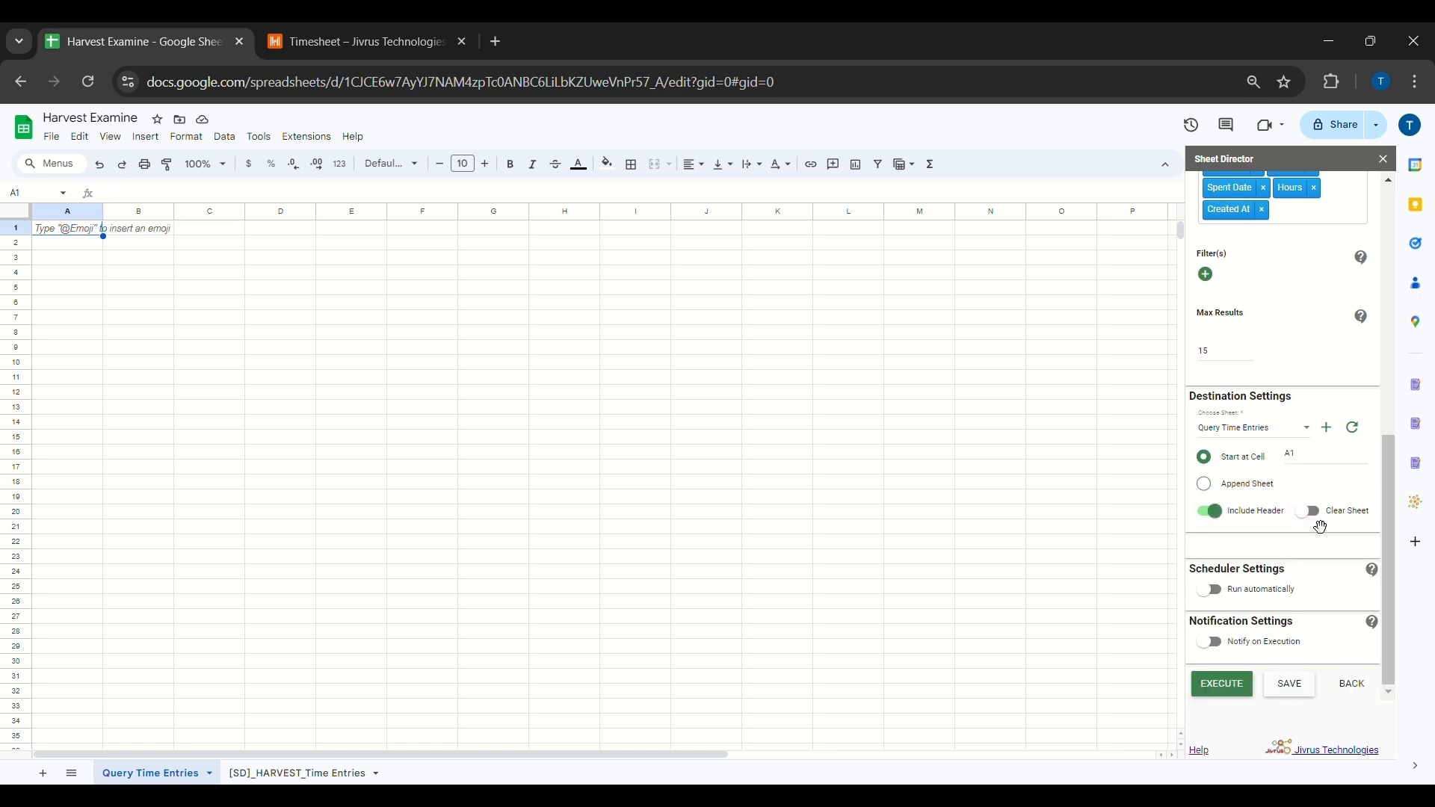
left_click(1318, 521)
Execute the Harvest time entries query service.
left_click(1218, 688)
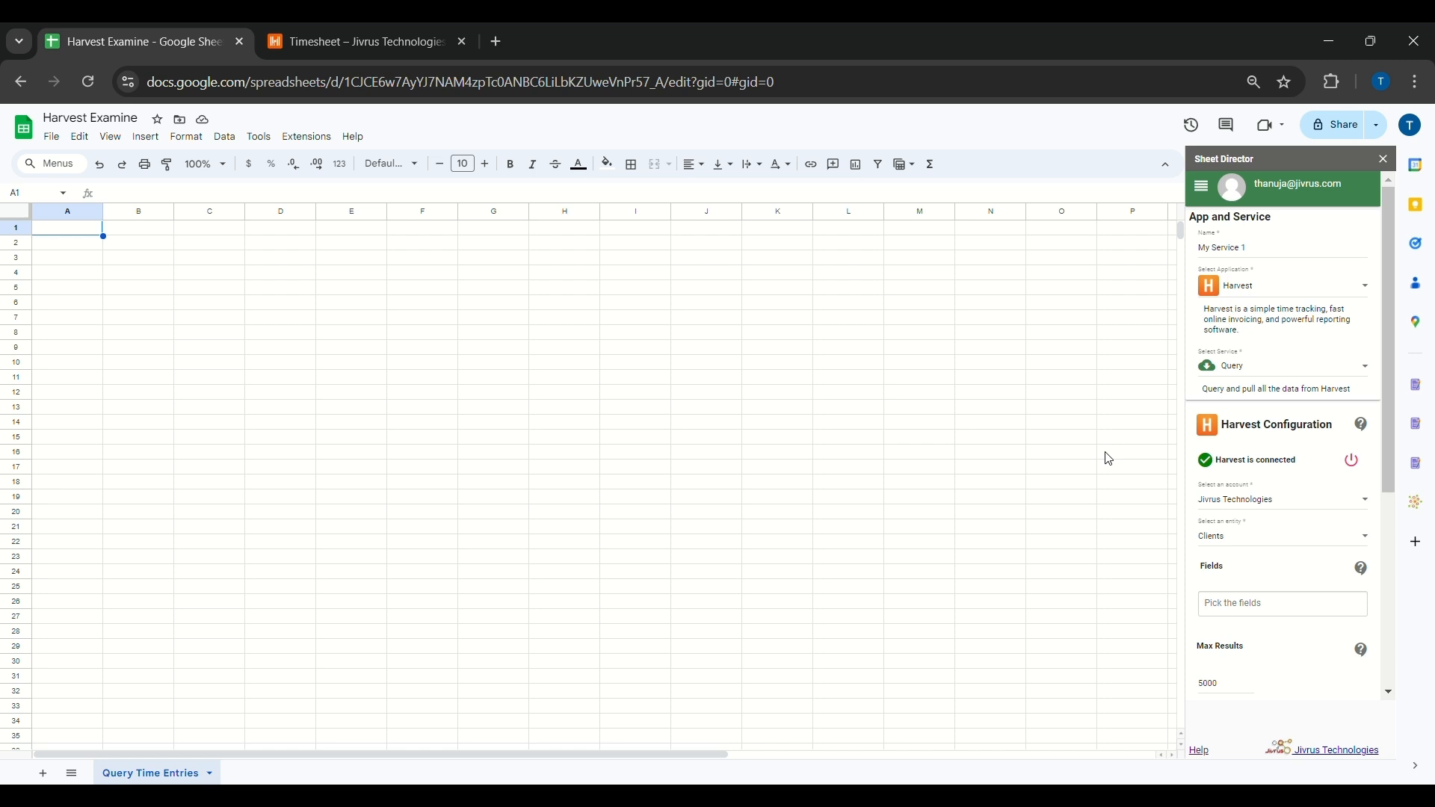
Name the new Harvest service "Harvest Post Service" and set its service type to Post.
triple_click(1228, 252)
key("BackSpace")
type("Harvest Post Service")
left_click(1259, 372)
left_click(1265, 401)
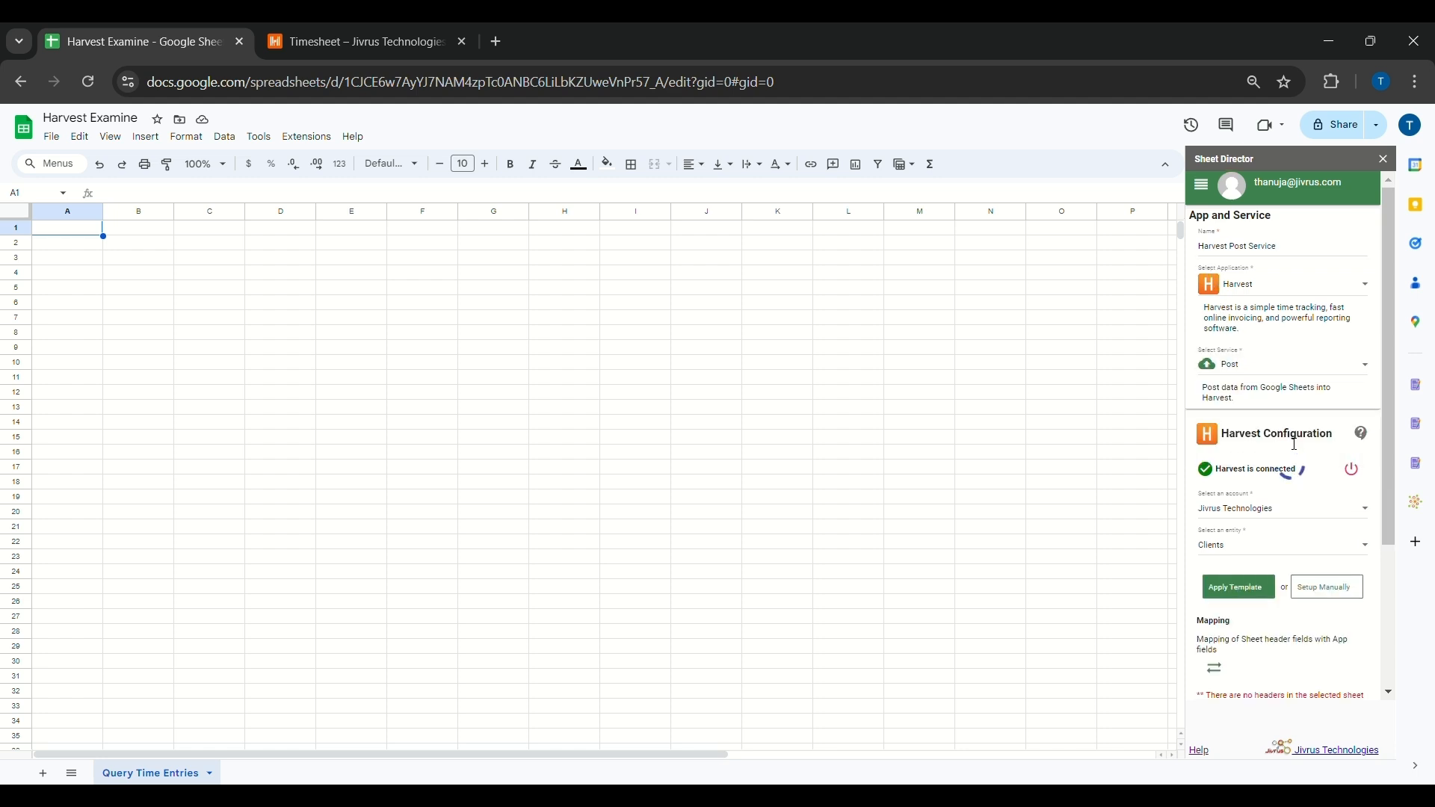
Set the post service's entity to Time Entries and apply the ready-made sheet template.
scroll(1270, 432, "down", 3)
left_click(1254, 371)
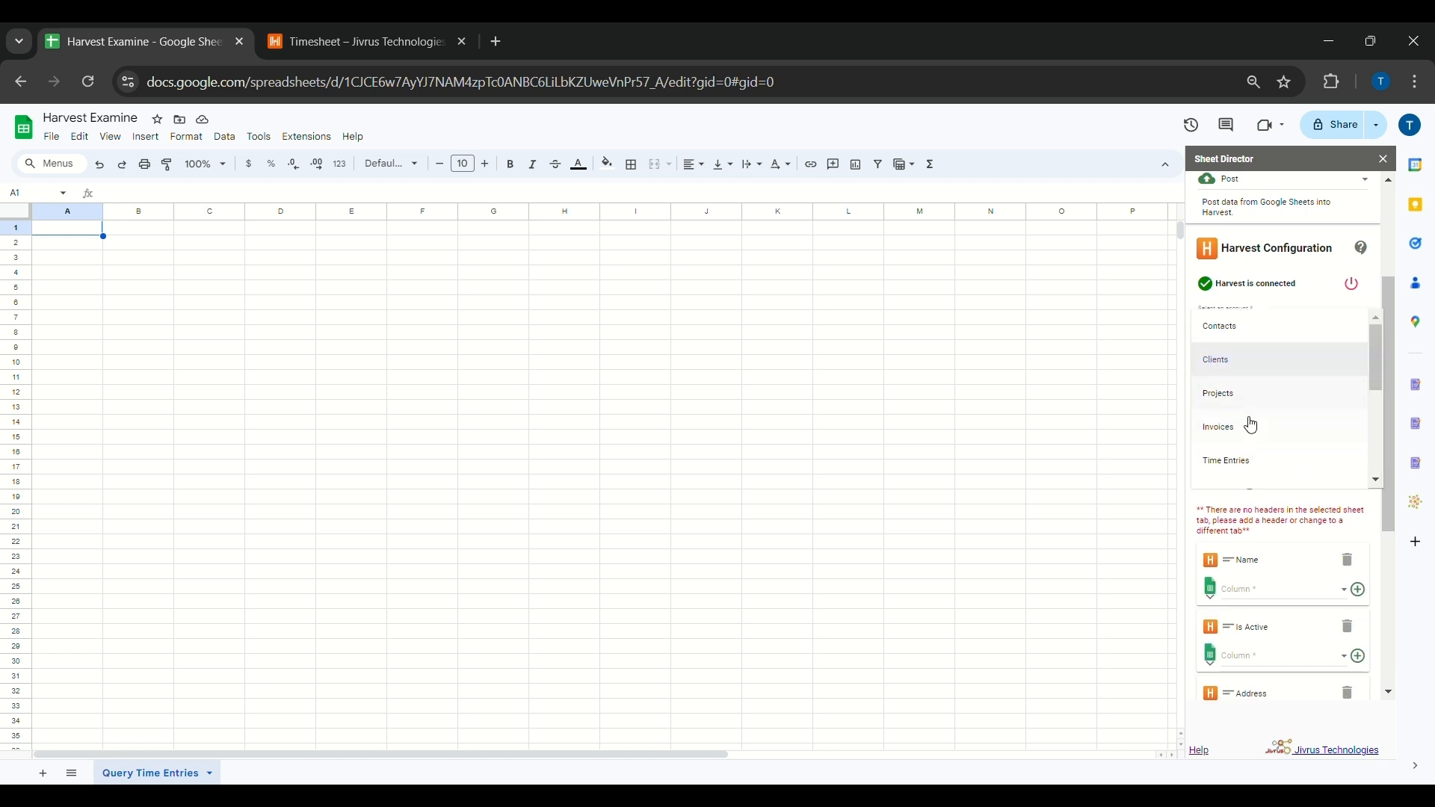
left_click(1254, 461)
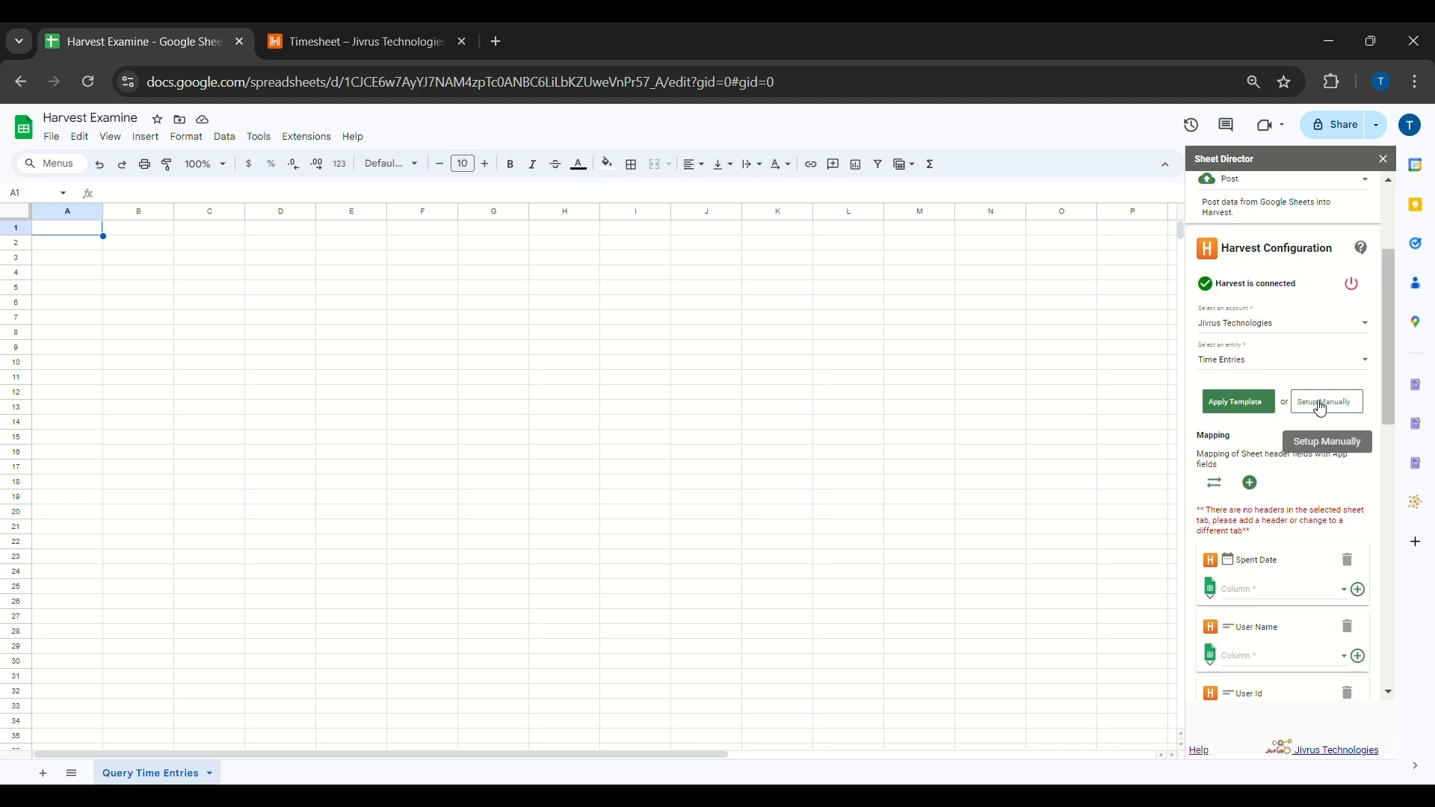
left_click(1250, 408)
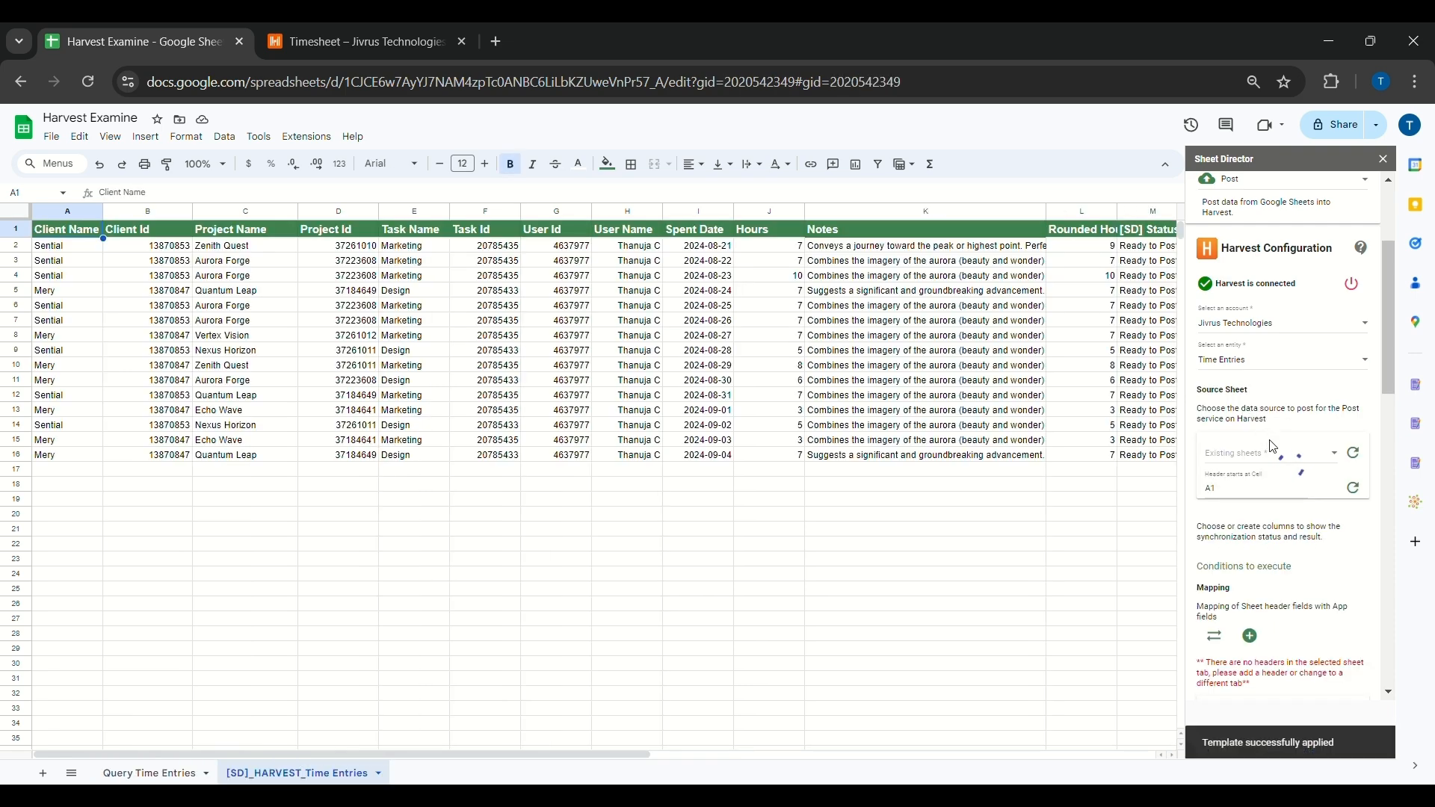
Examine the source sheet, result columns and field mappings filled in by the applied template.
scroll(1272, 447, "down", 3)
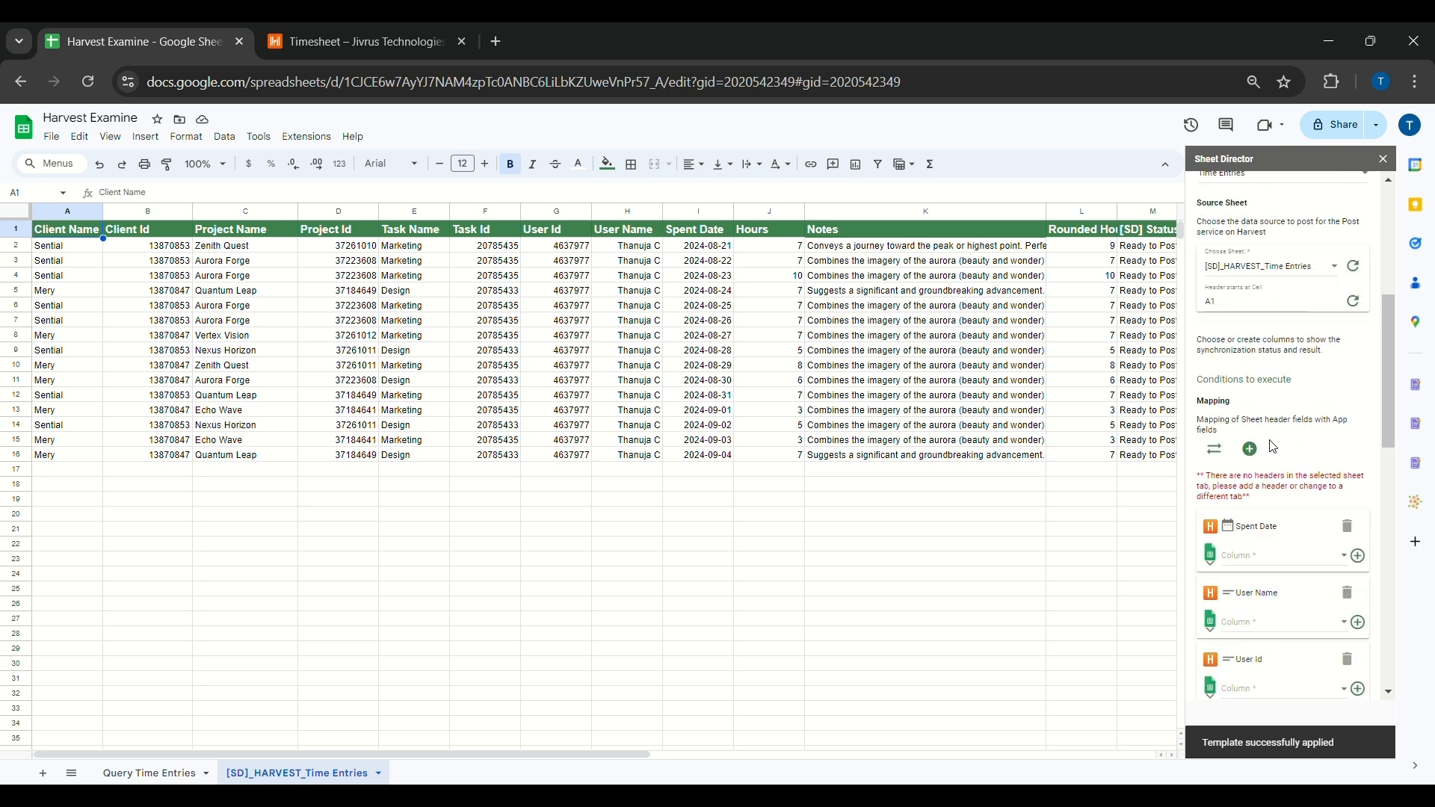
scroll(1272, 446, "down", 5)
scroll(1272, 463, "down", 1)
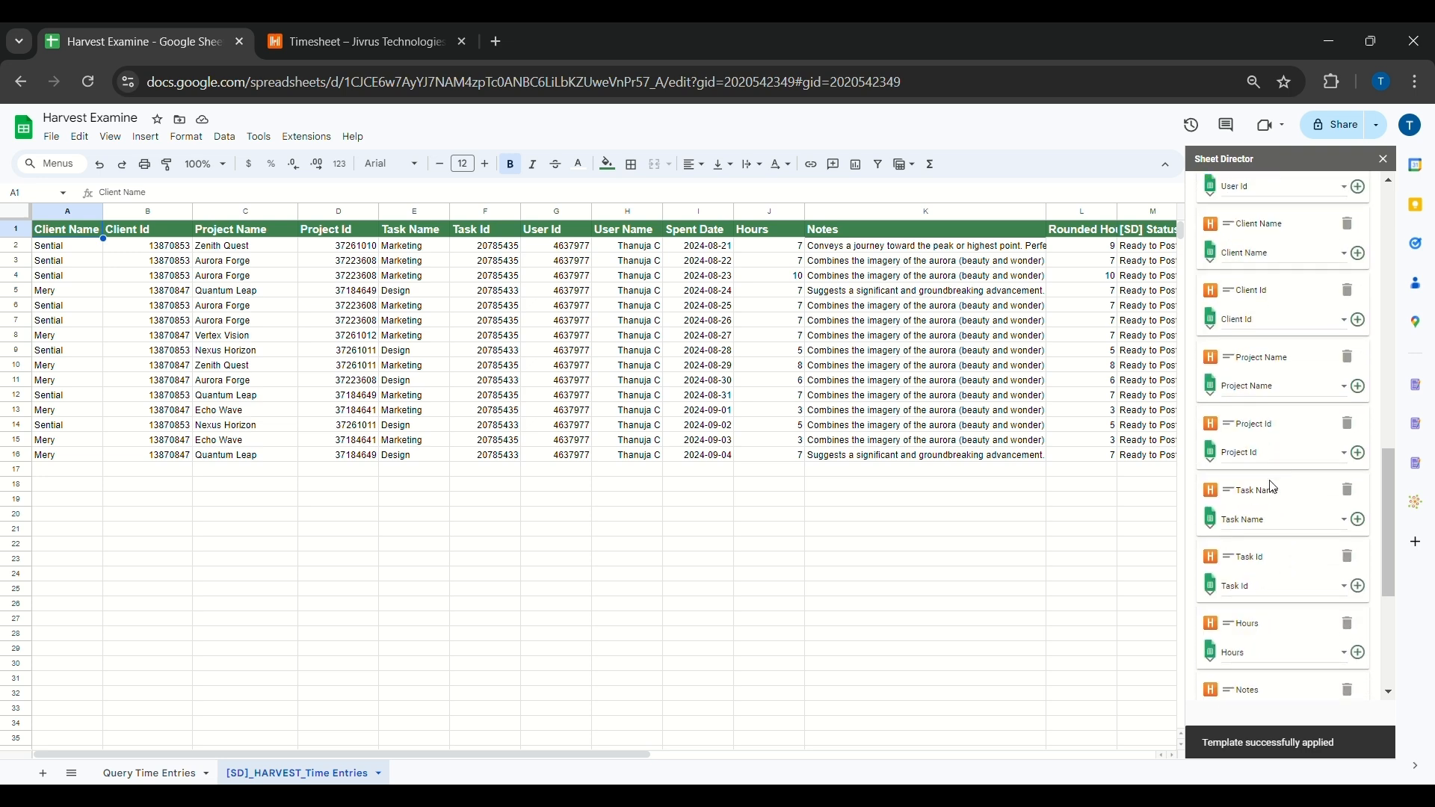
scroll(1268, 628, "down", 2)
scroll(1273, 628, "up", 3)
scroll(1275, 628, "up", 7)
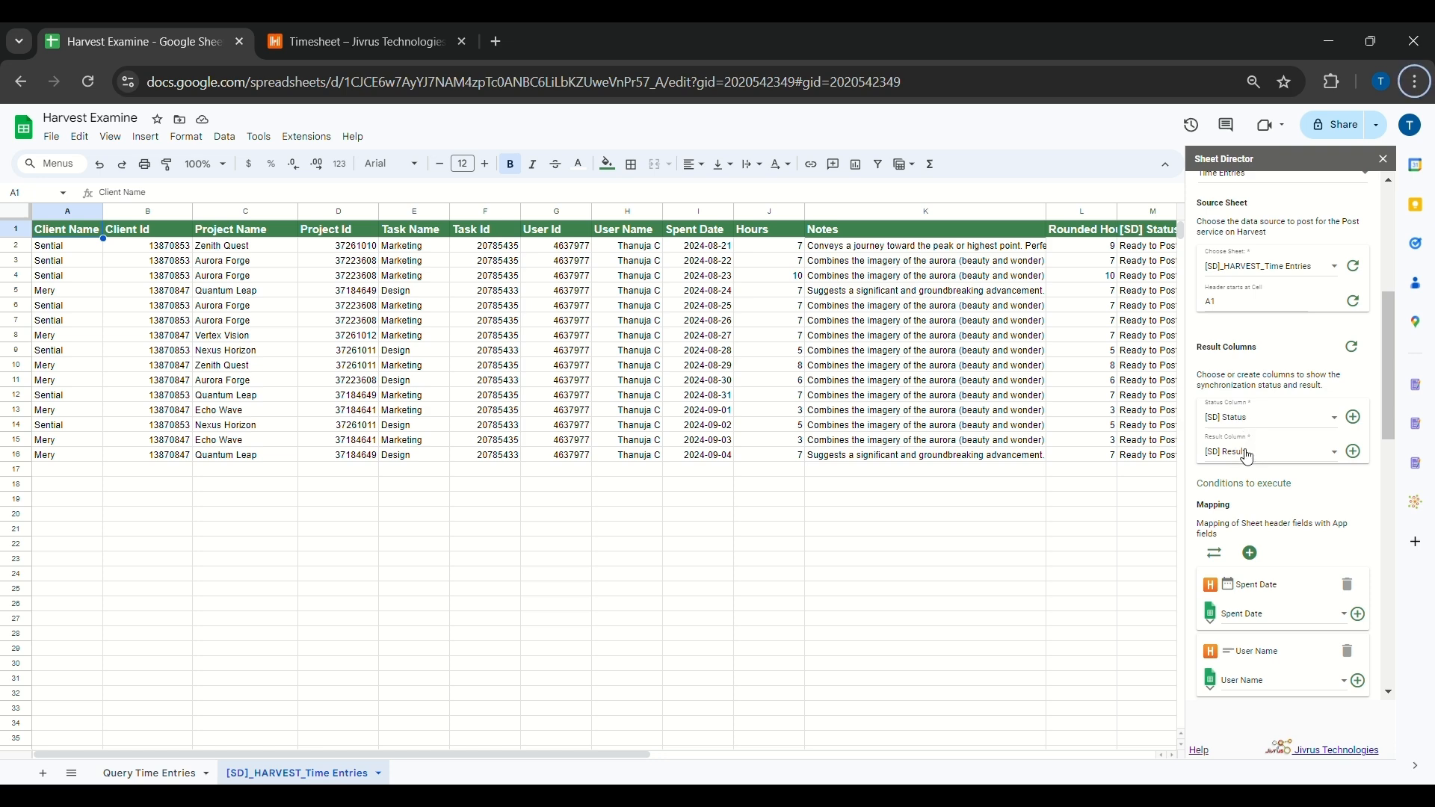
Widen the Rounded Hours column in the [SD]_HARVEST_Time Entries sheet to fit its header.
left_click_drag(809, 759, 839, 745)
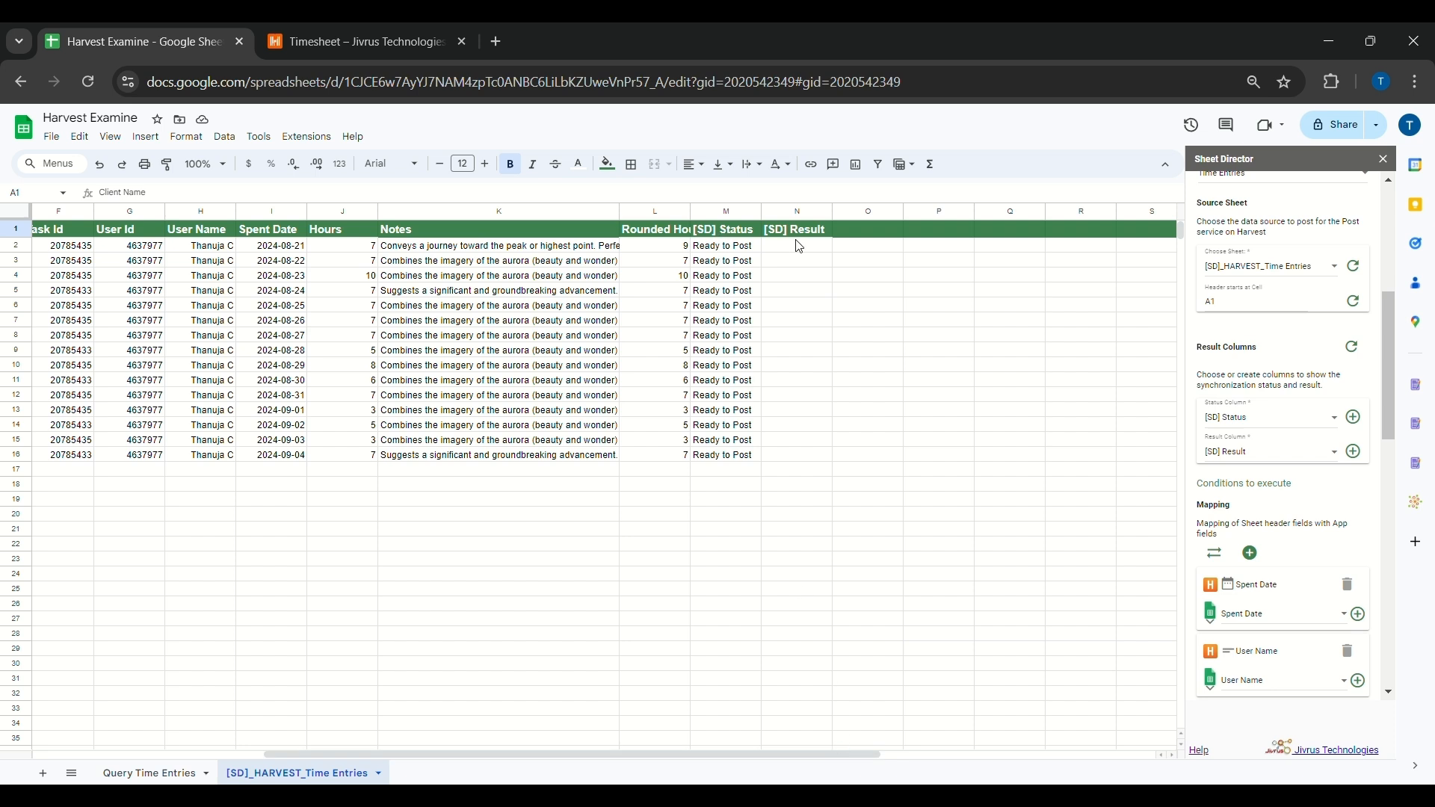
left_click_drag(692, 211, 733, 213)
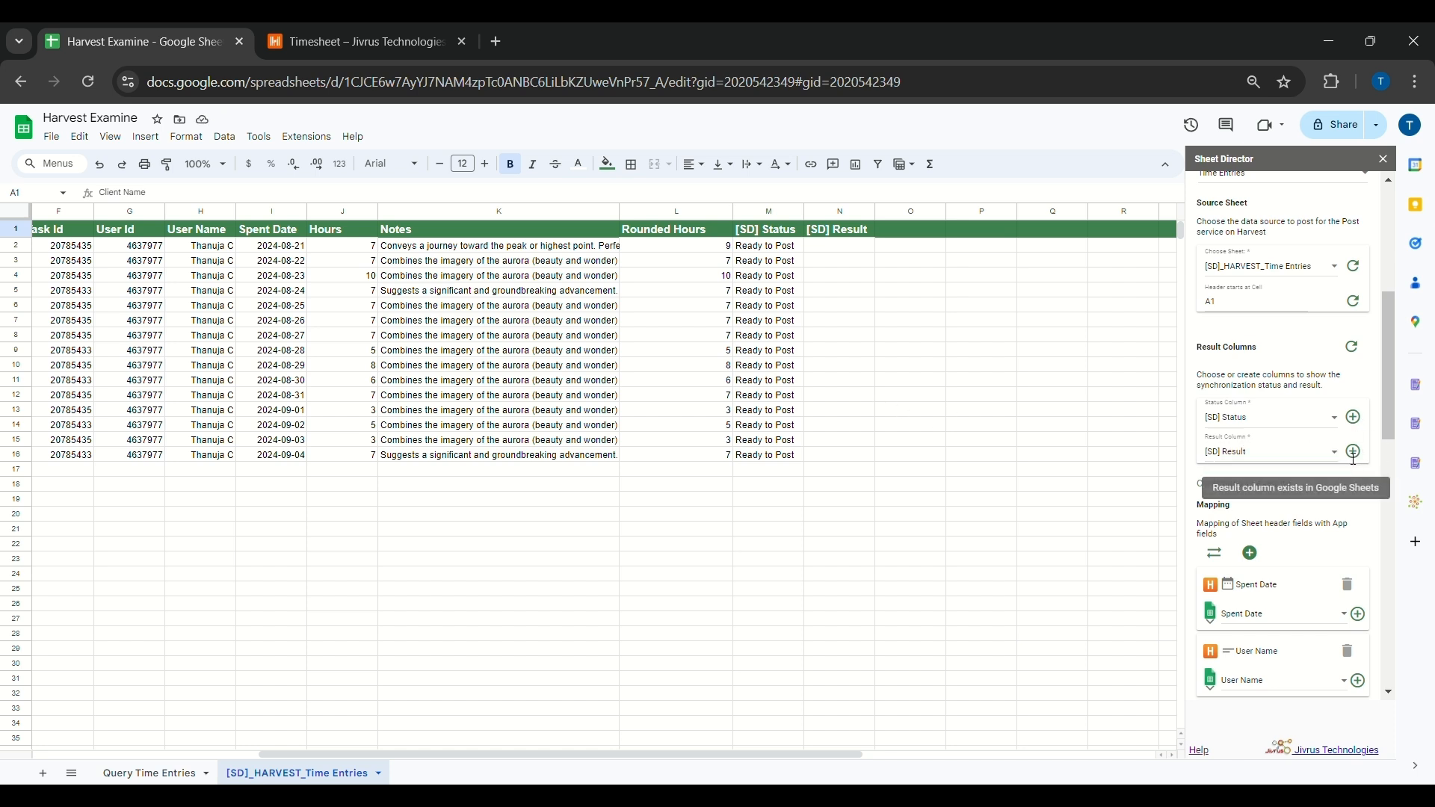
Keep [SD] Result as the result column and check the field mappings from Spent Date to Rounded Hours.
left_click(1279, 453)
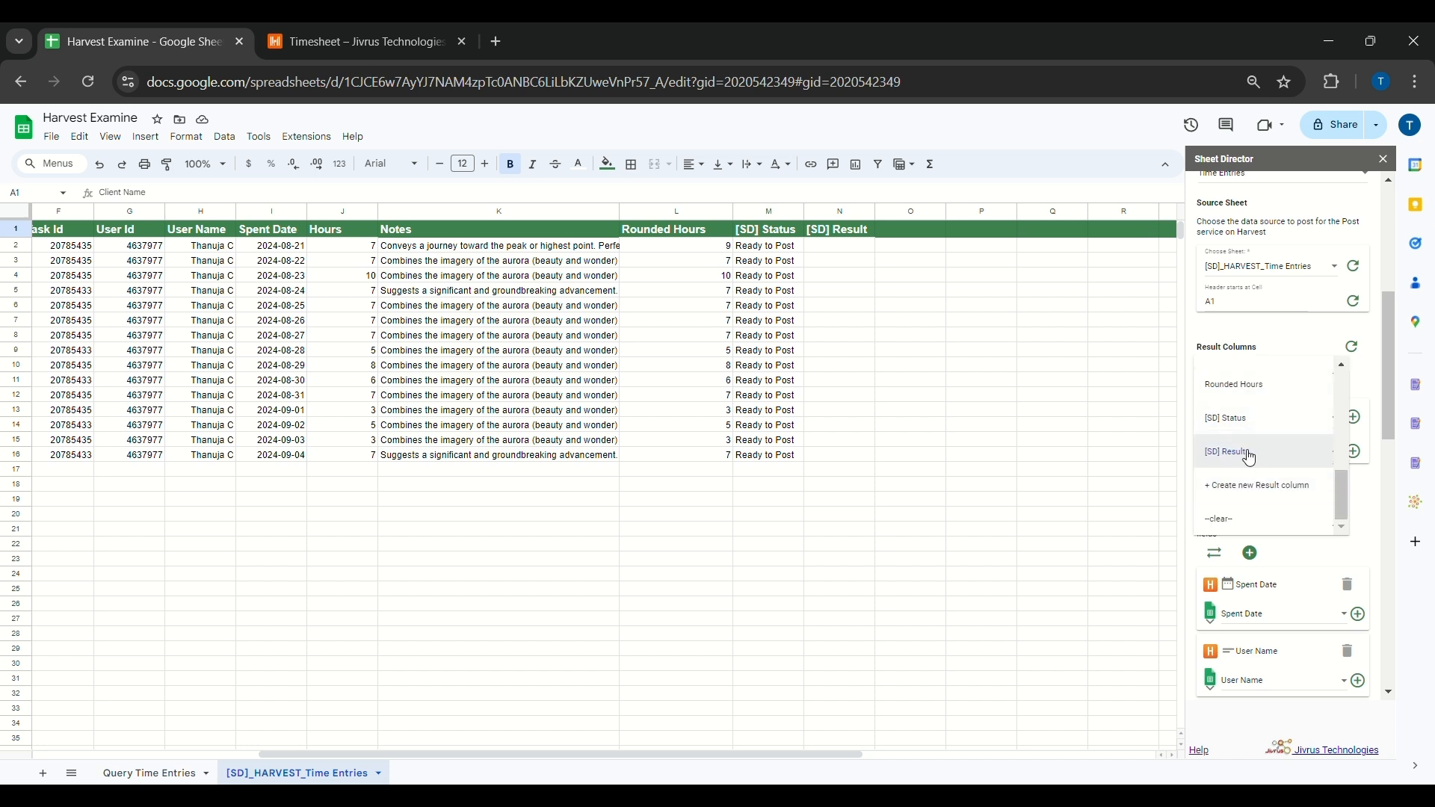
left_click(1248, 457)
scroll(1249, 457, "down", 5)
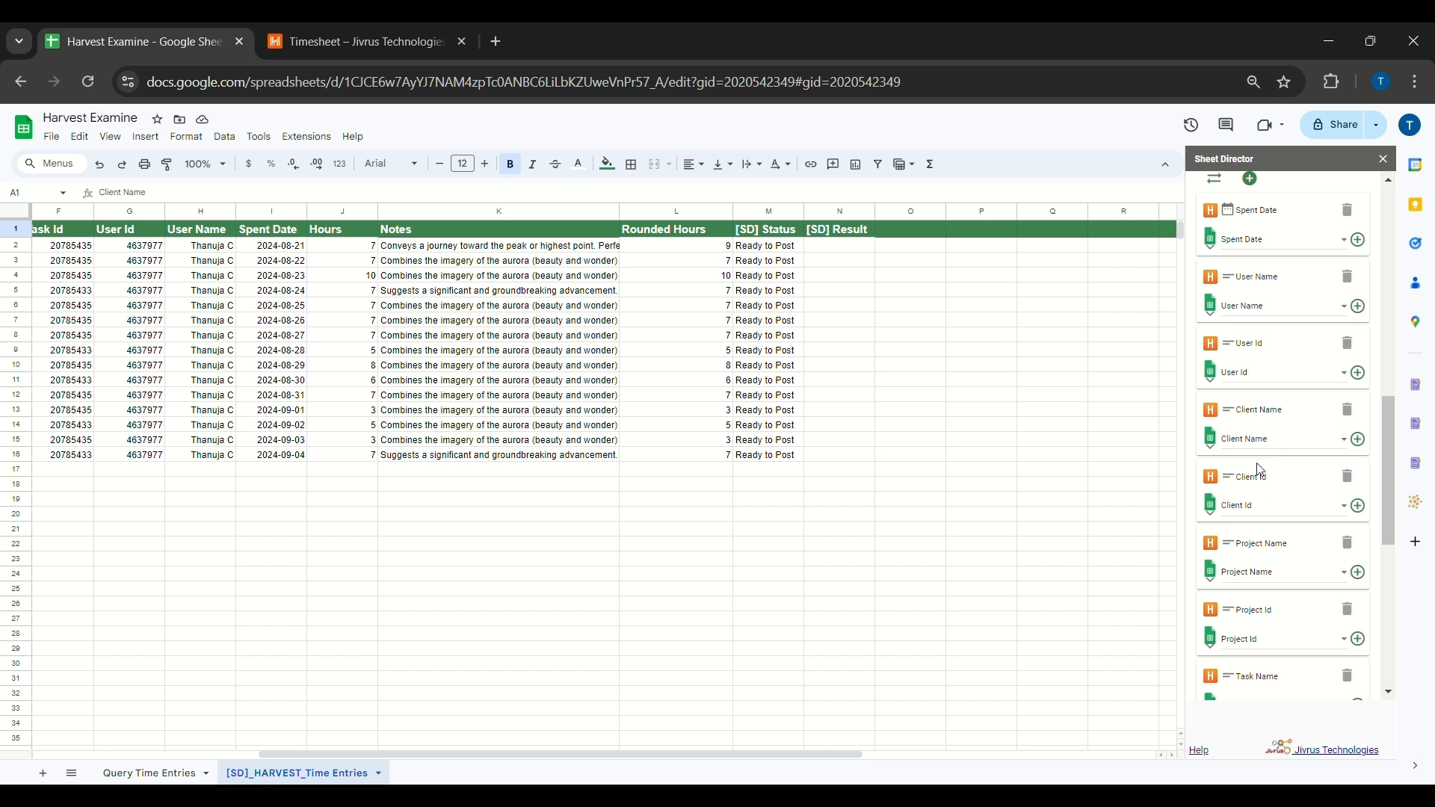
scroll(1261, 528, "down", 7)
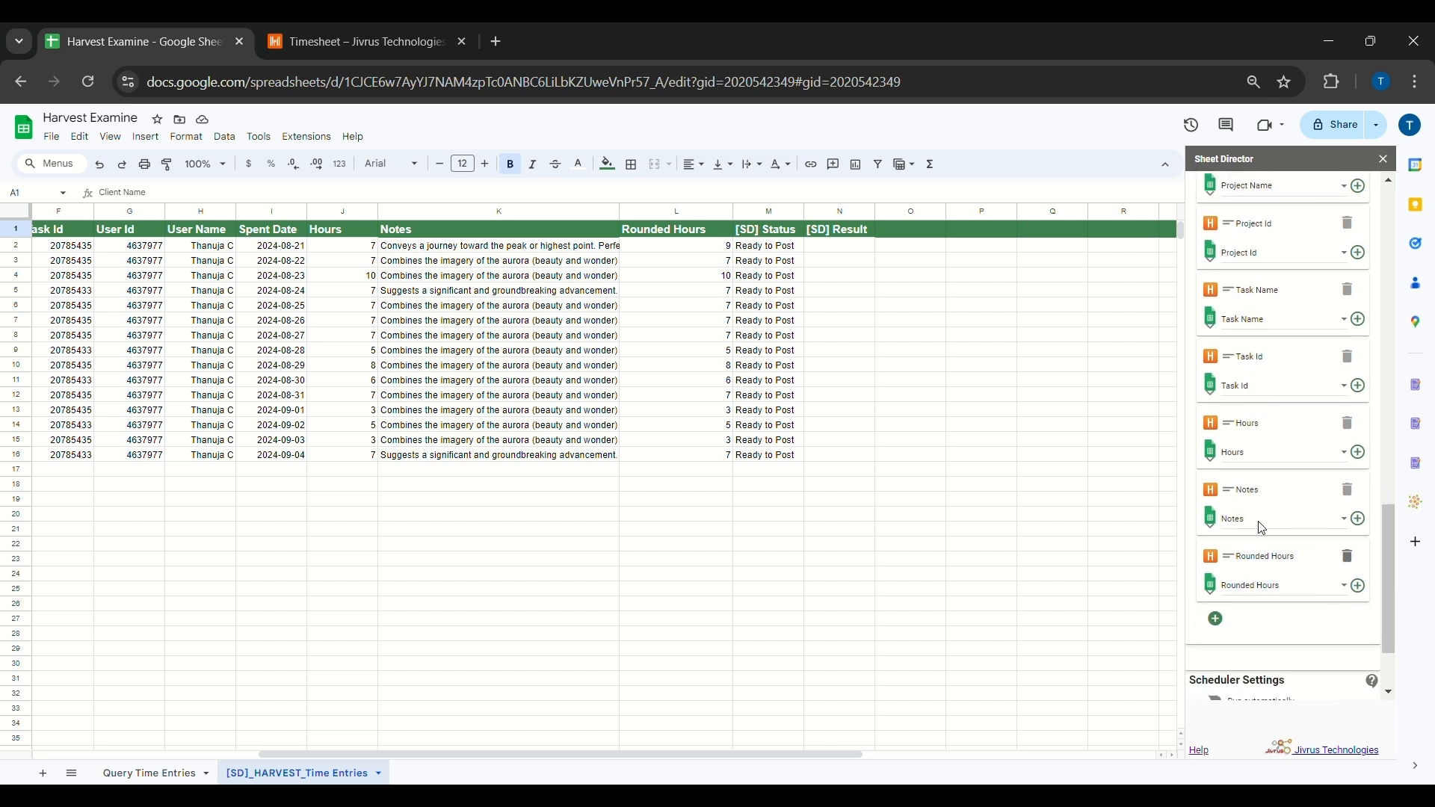
Keep the Rounded Hours column mapped to Harvest's Rounded Hours field and review the remaining field mappings.
left_click(1252, 473)
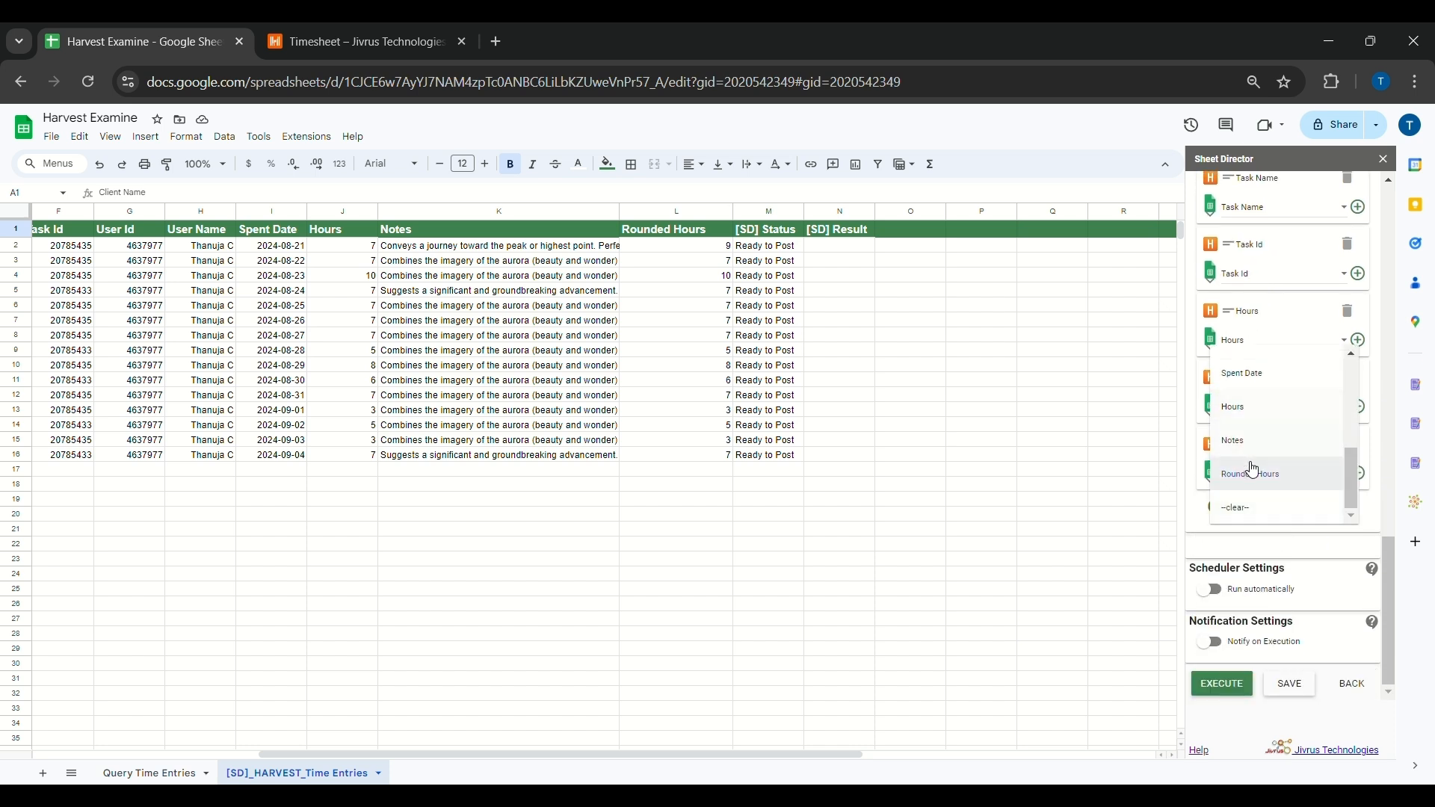
left_click(1253, 475)
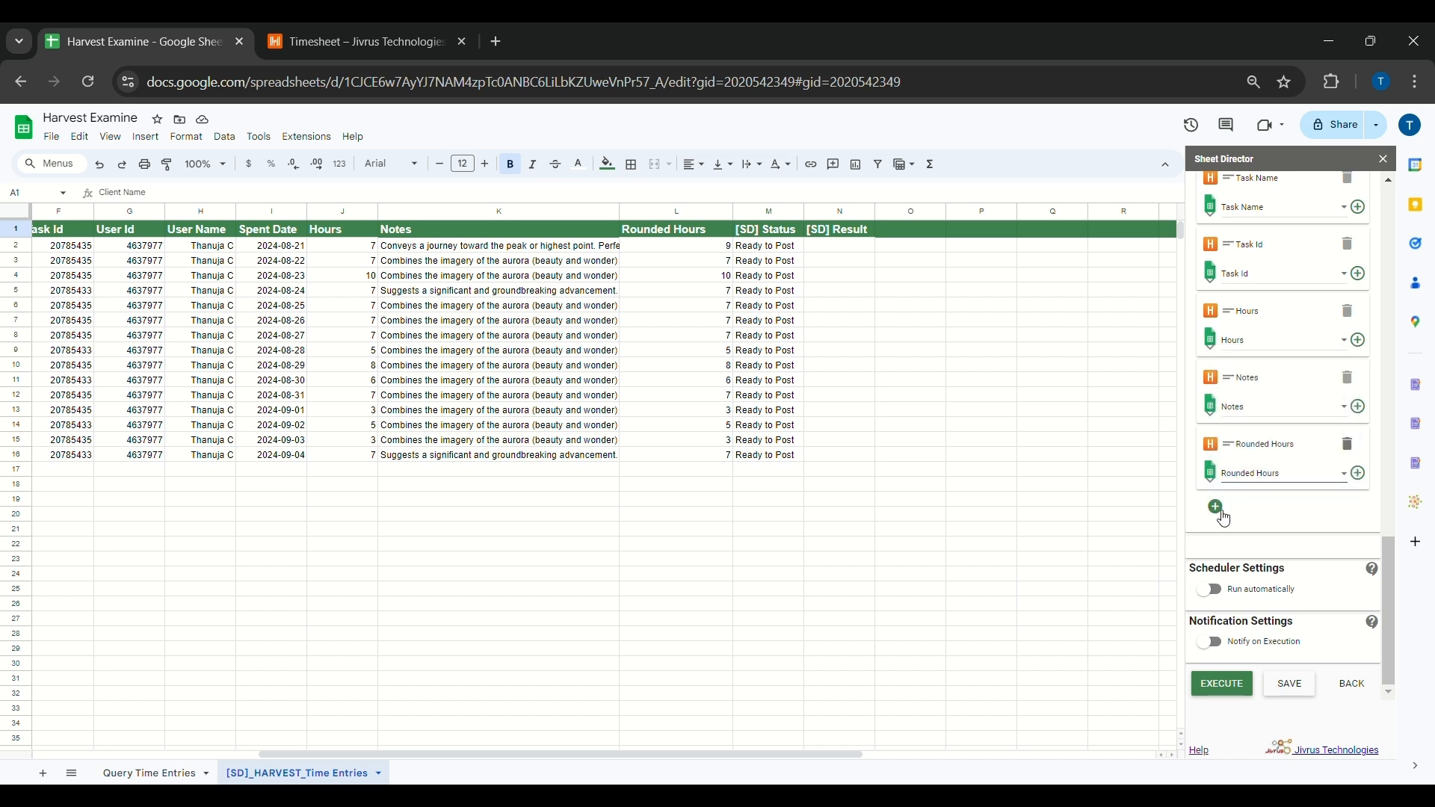
scroll(1309, 516, "up", 1)
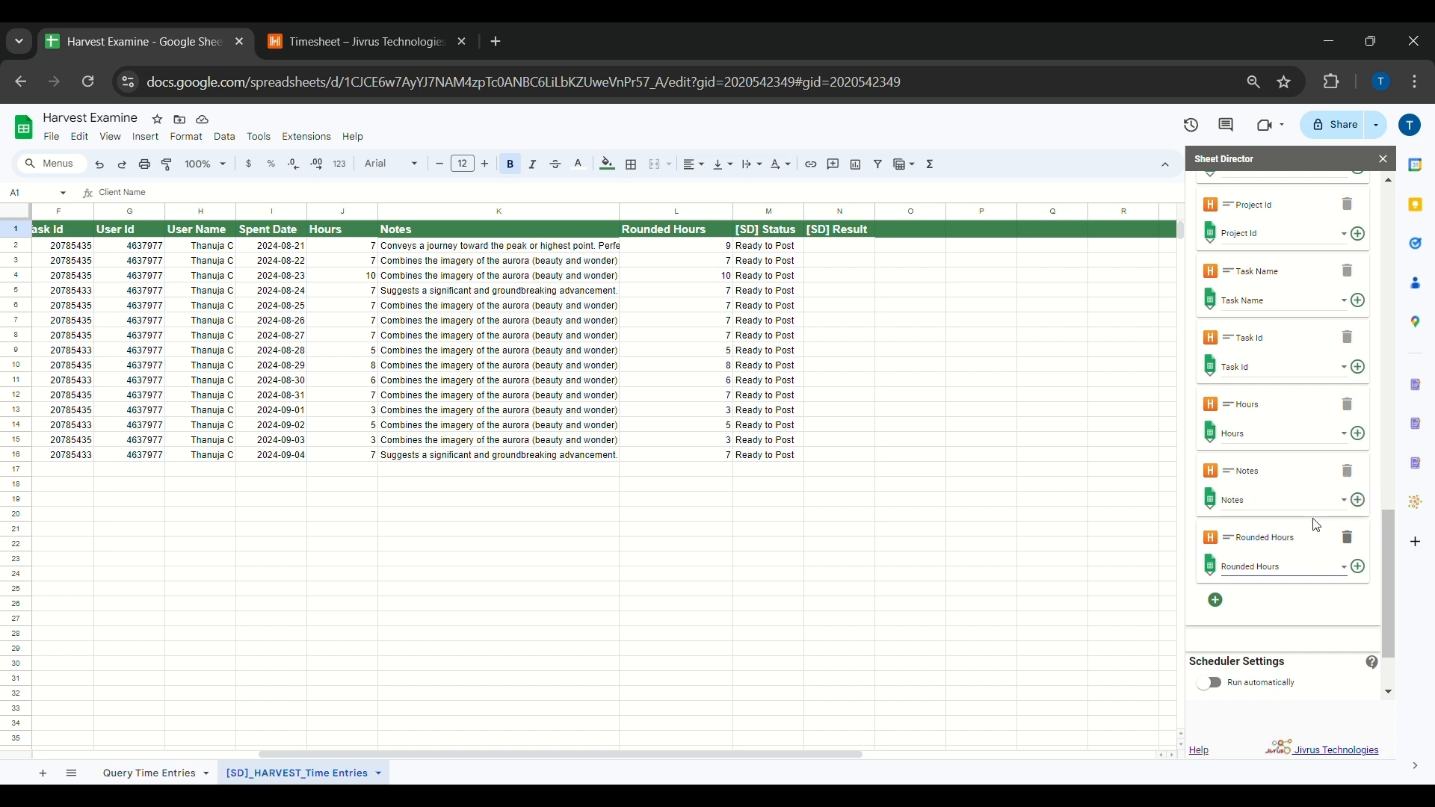
scroll(1338, 494, "down", 1)
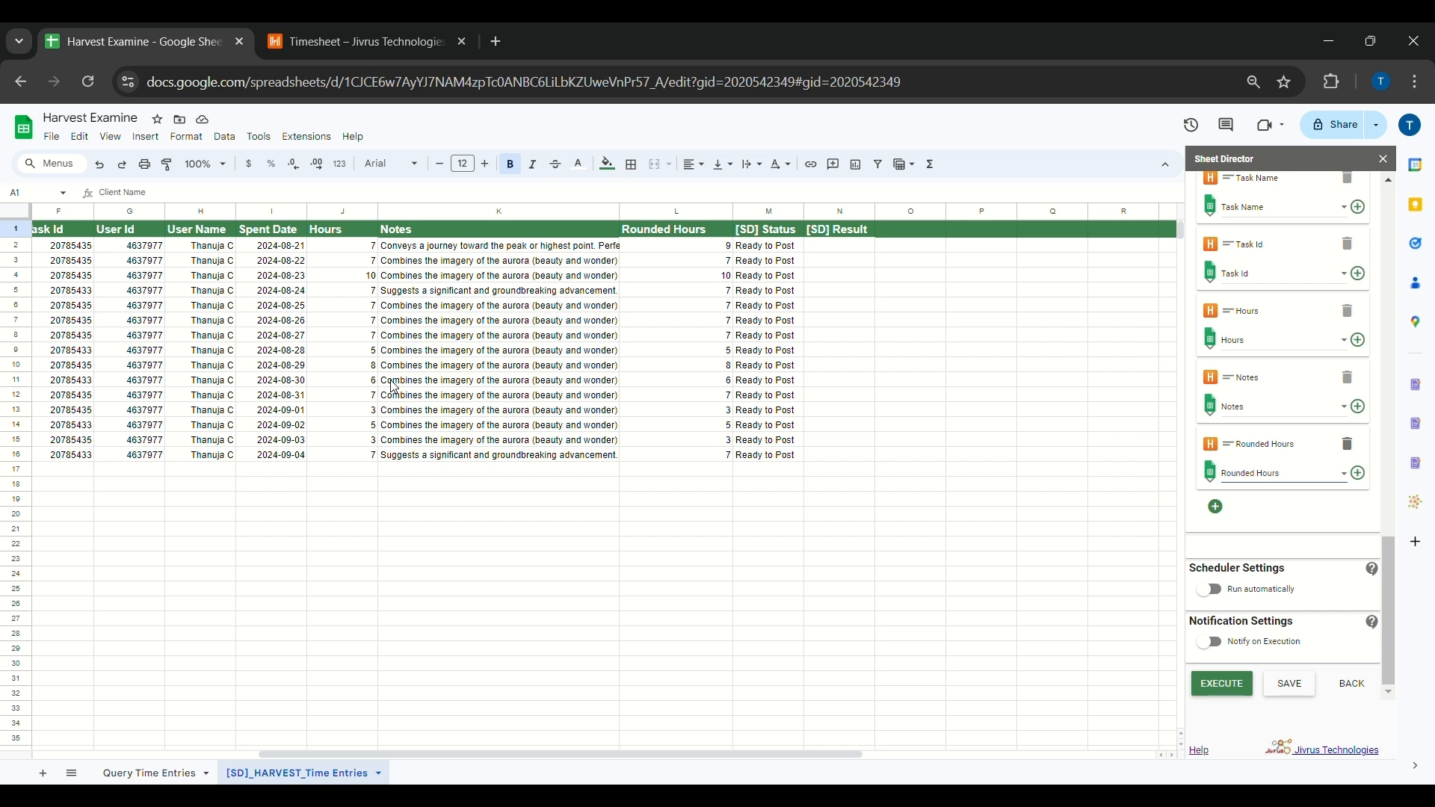
Execute the service to post the ready time entries to Harvest and widen the [SD] Status column to fit its text.
key("alt")
left_click(1222, 686)
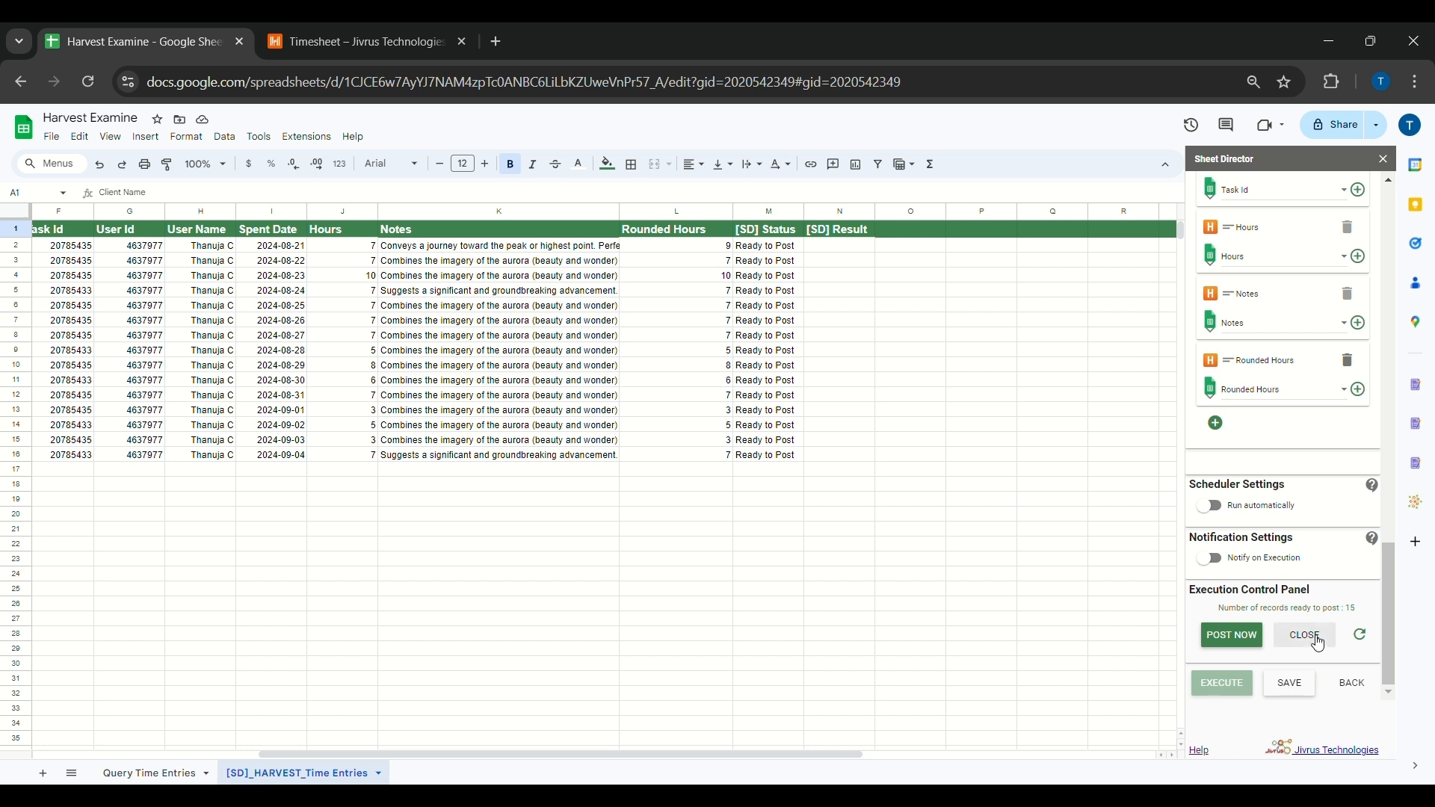
left_click(1229, 635)
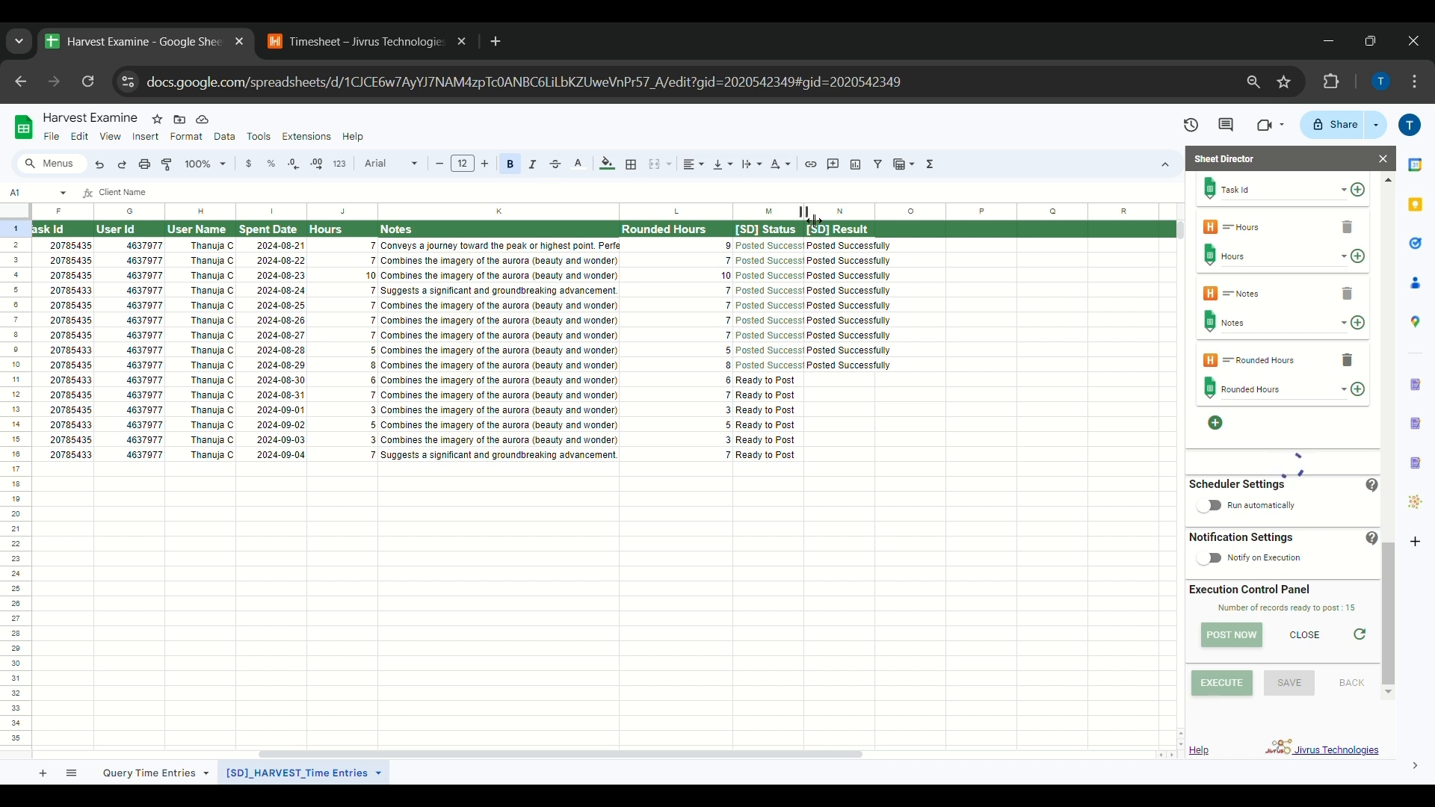
left_click_drag(805, 215, 859, 215)
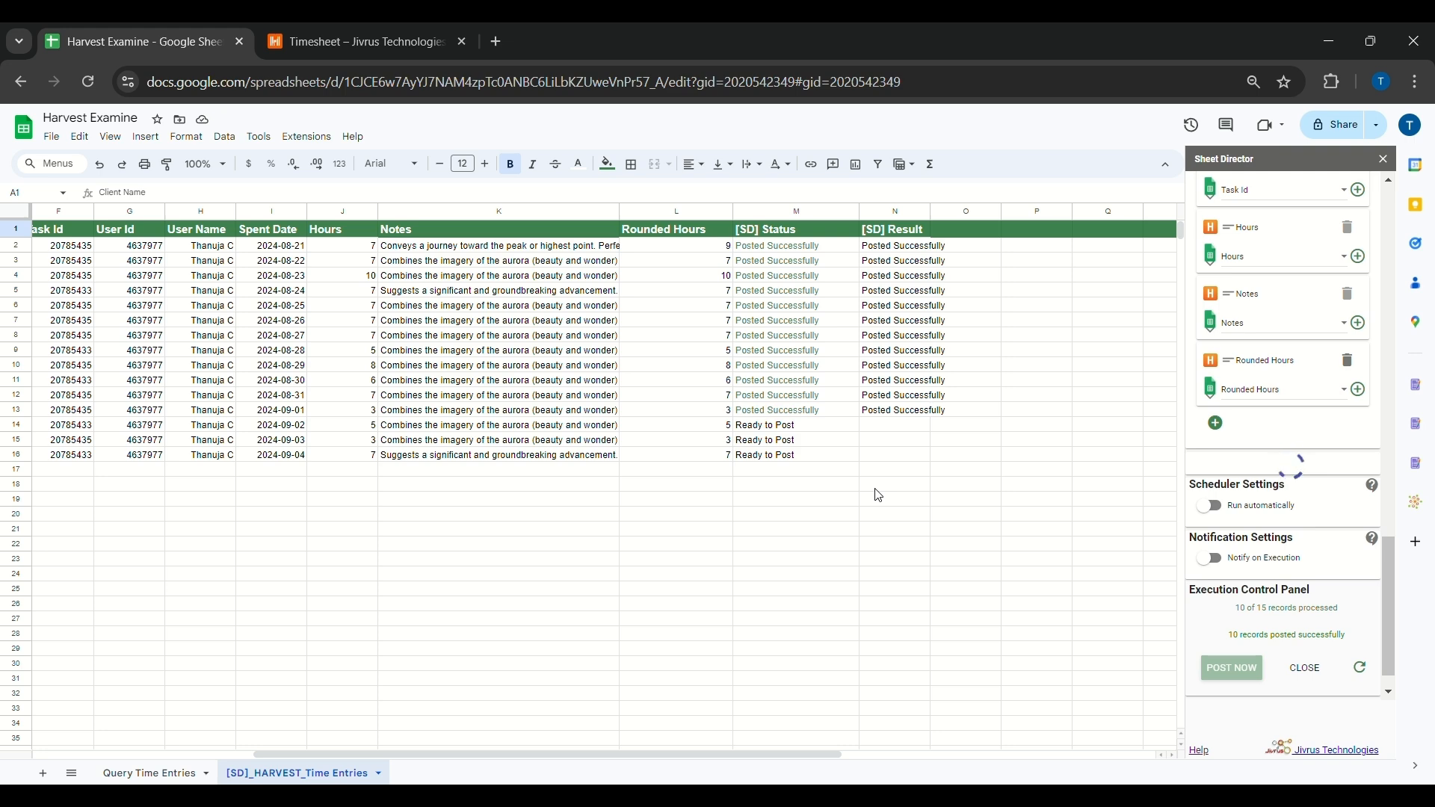
Copy the project name Zenith Quest from row 2 of the sheet and search for it in Harvest's 21 Aug timesheet.
left_click(422, 30)
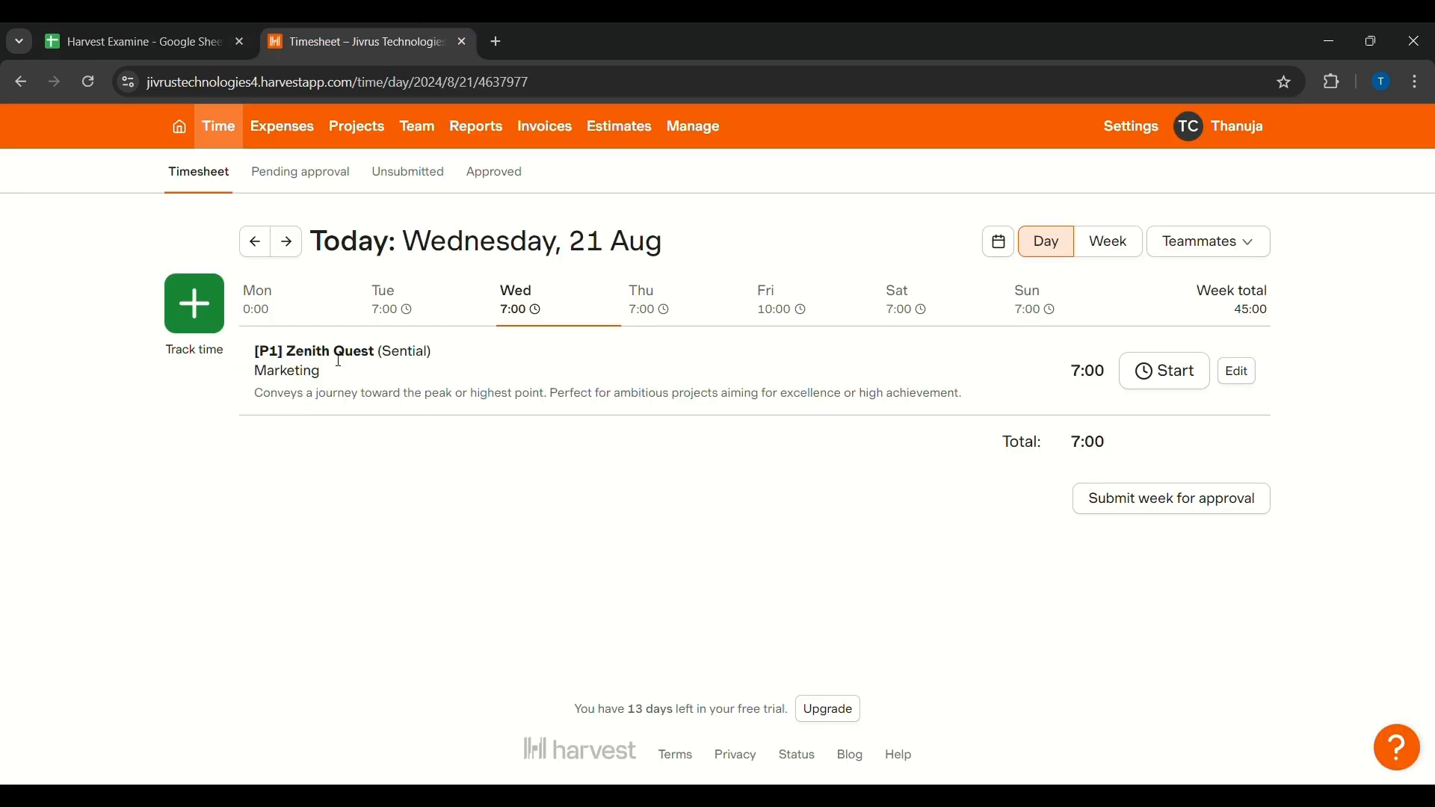
left_click(108, 39)
left_click_drag(759, 755, 514, 737)
left_click(705, 245)
triple_click(231, 247)
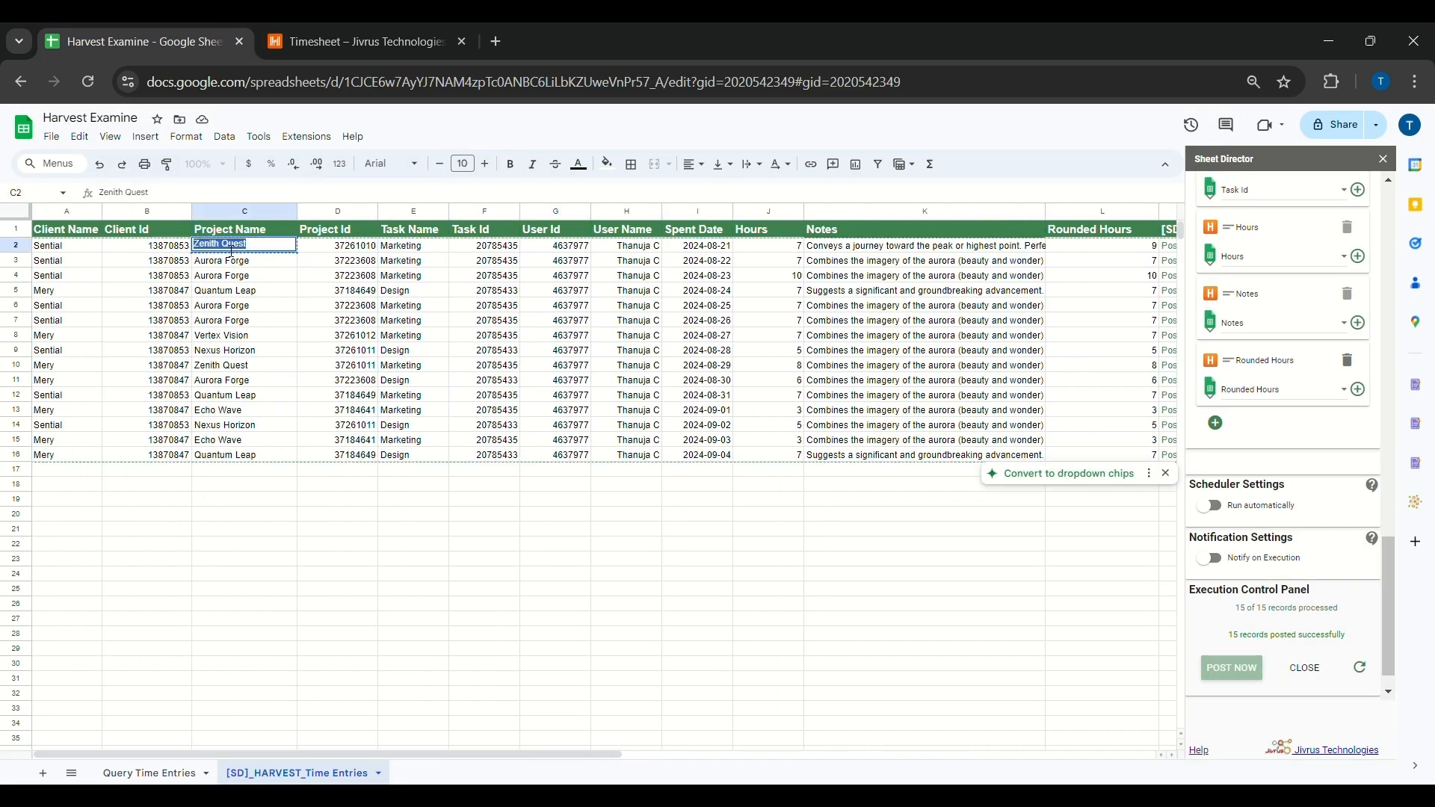
key("ctrl+c")
key("ctrl+Tab")
key("ctrl+f")
key("ctrl+v")
Open the 21 Aug Harvest entry for editing and compare its details with the notes and task name in row 2.
left_click(1237, 371)
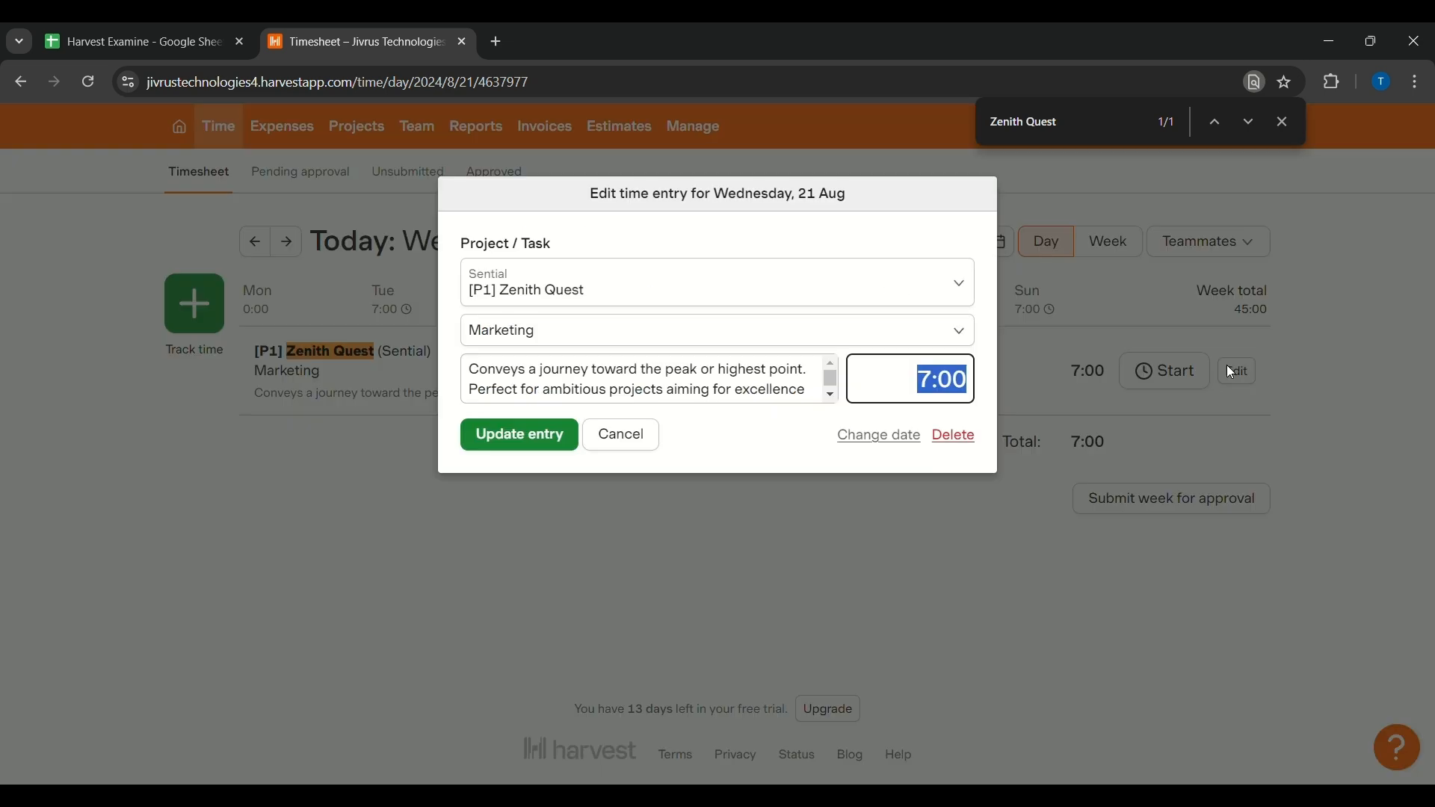
left_click(210, 37)
left_click(915, 252)
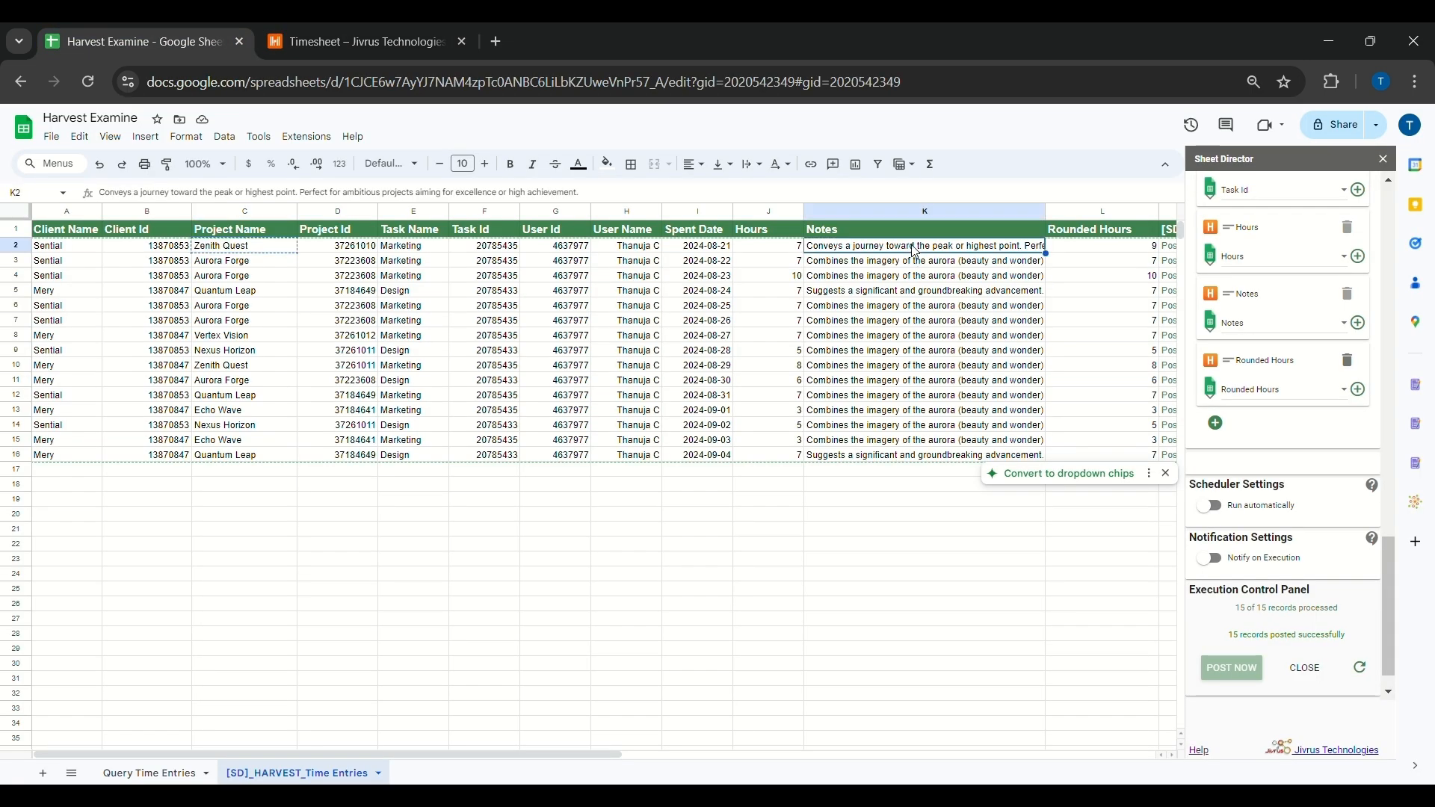
left_click(420, 254)
Compare the project name and spent date in row 3 of the sheet with Harvest's 22 Aug timesheet entry.
left_click(256, 266)
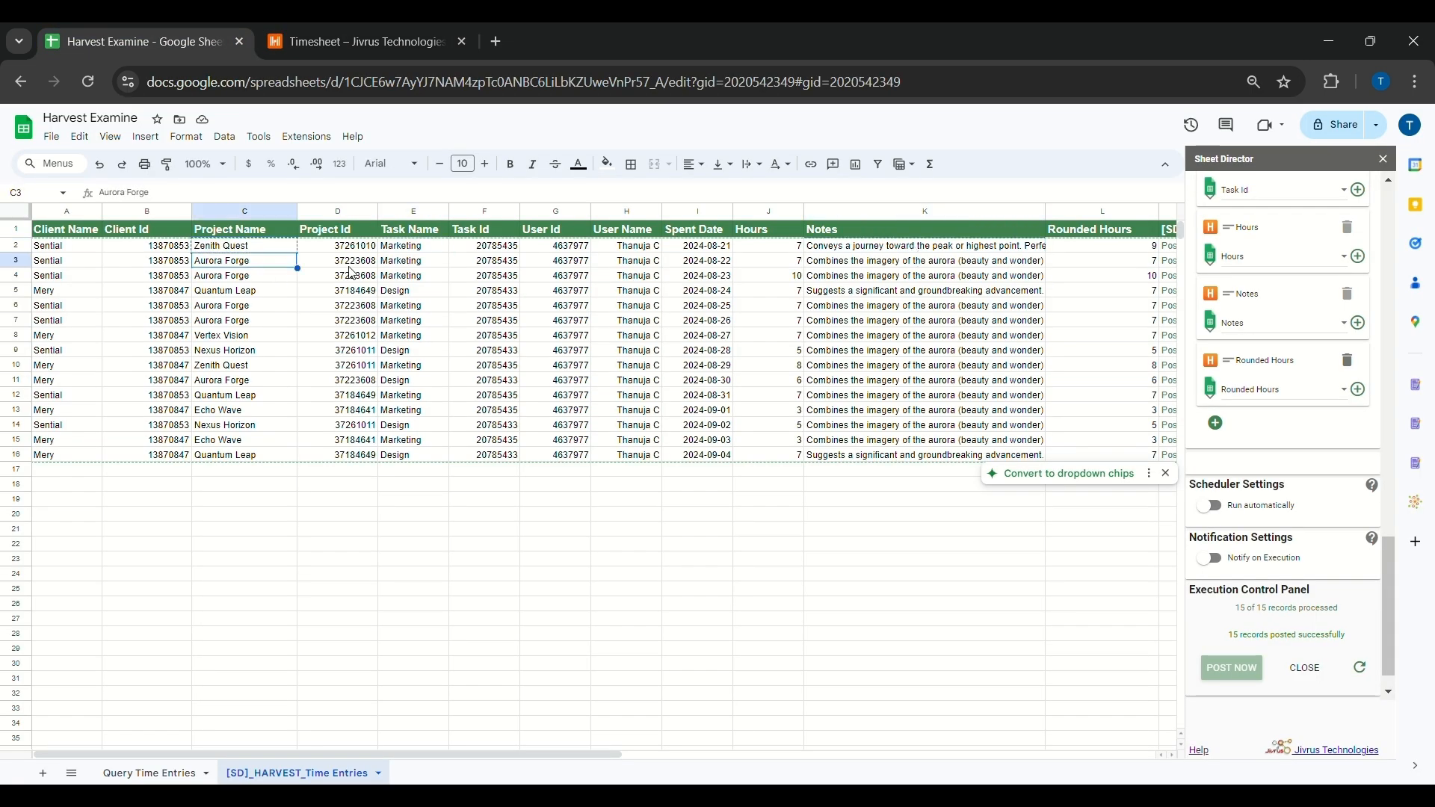
left_click(719, 262)
double_click(725, 262)
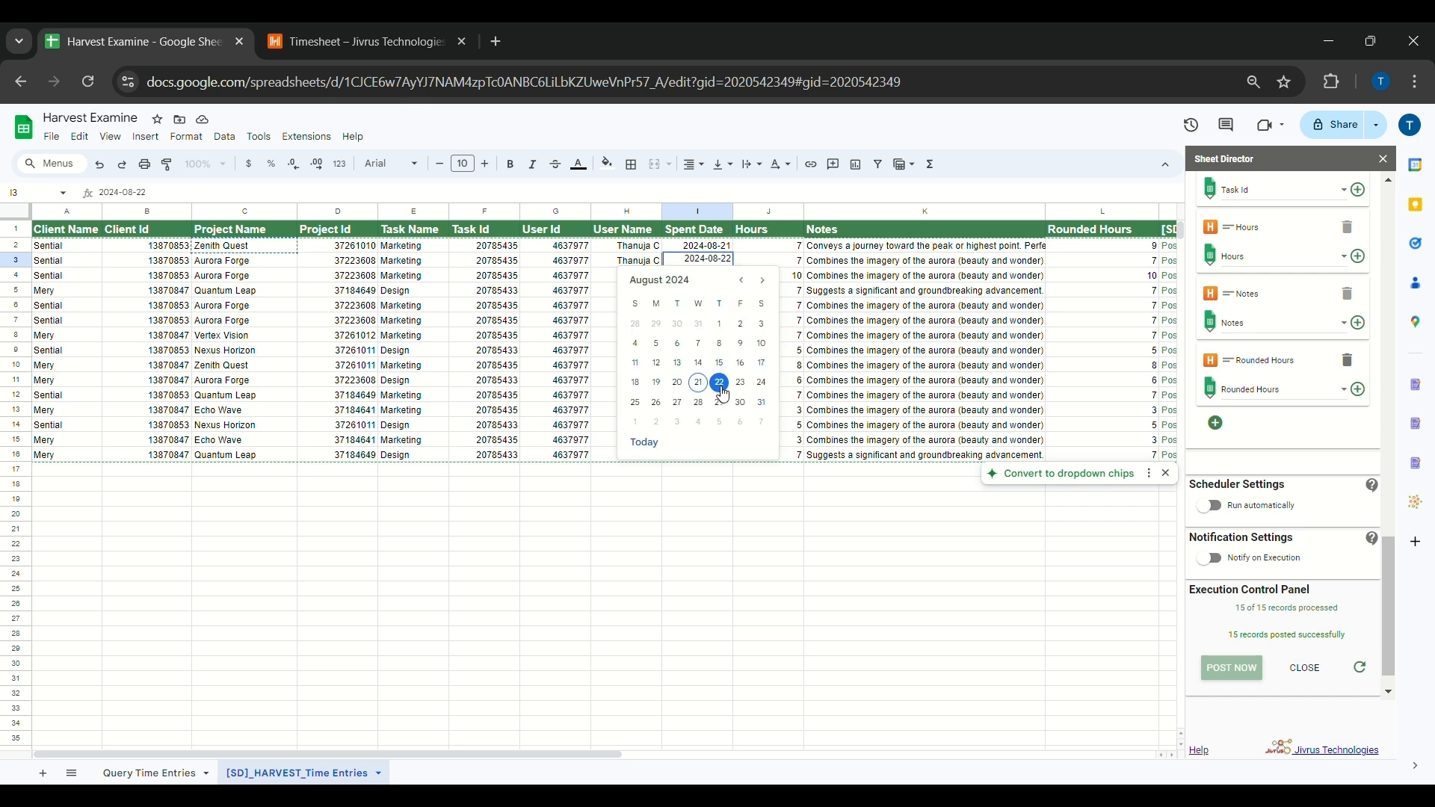
left_click(355, 42)
left_click(618, 429)
left_click(287, 242)
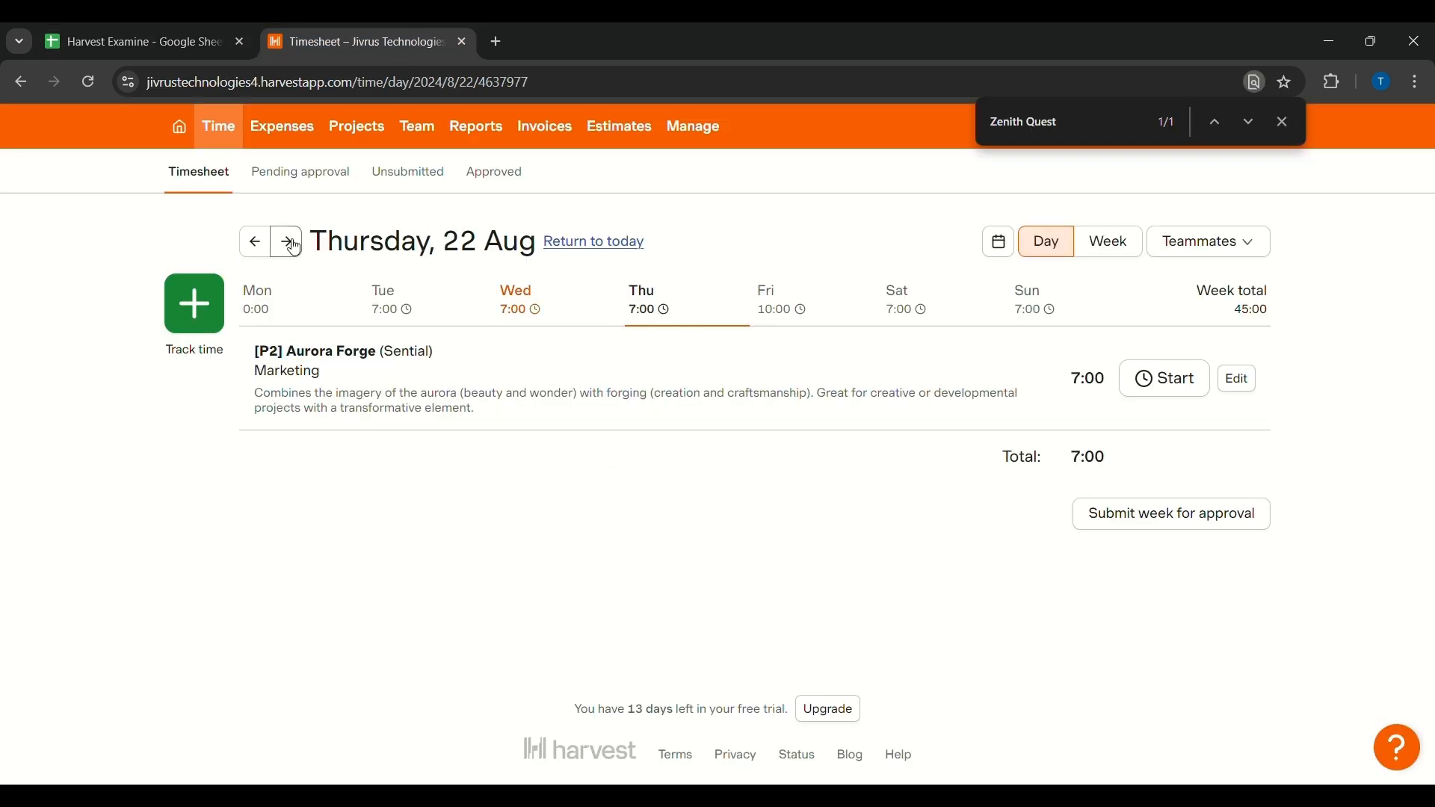
left_click_drag(377, 353, 287, 352)
Compare row 3's project and client names with the details of the 22 Aug Harvest entry, leaving the entry unedited.
left_click(131, 42)
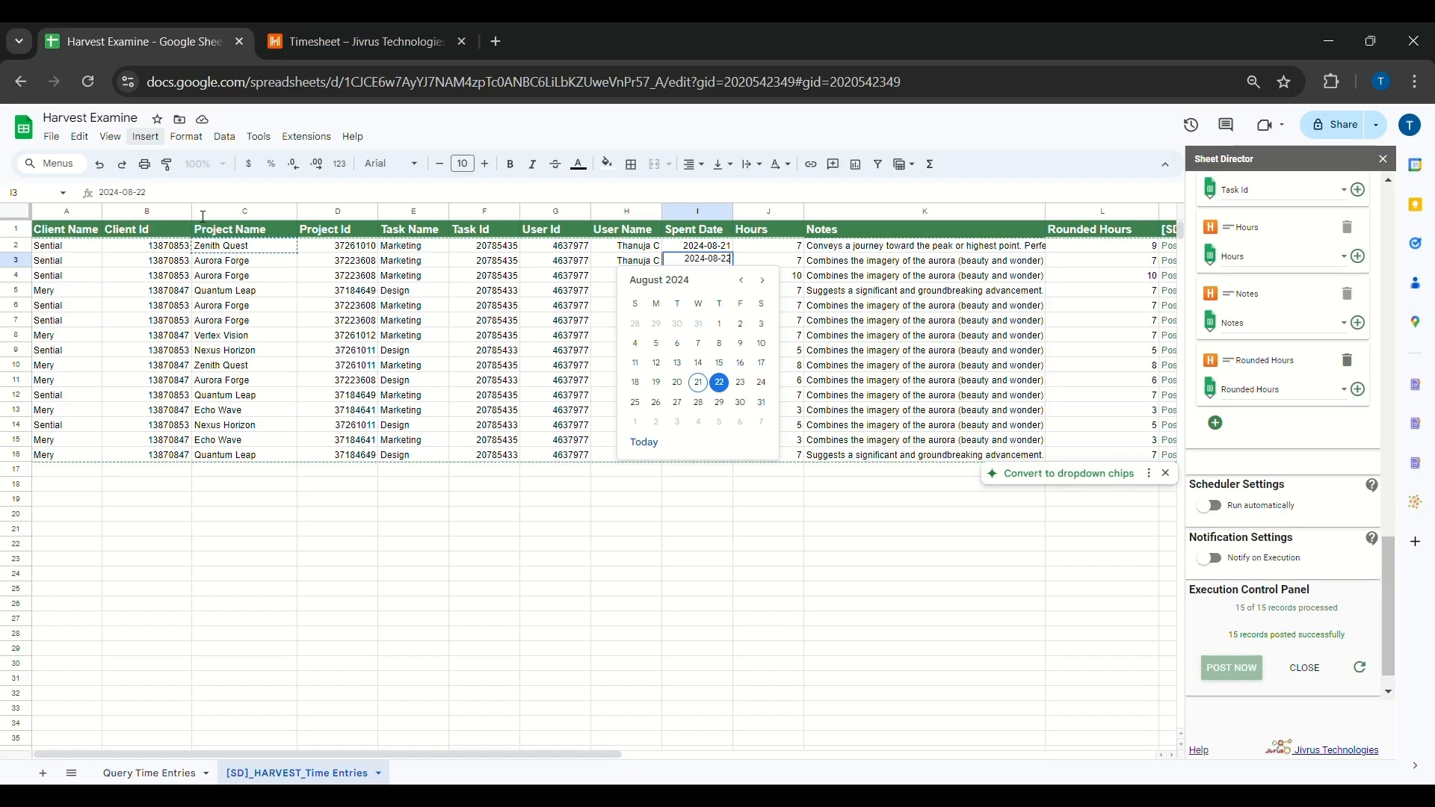
left_click(234, 263)
left_click(69, 260)
left_click(370, 43)
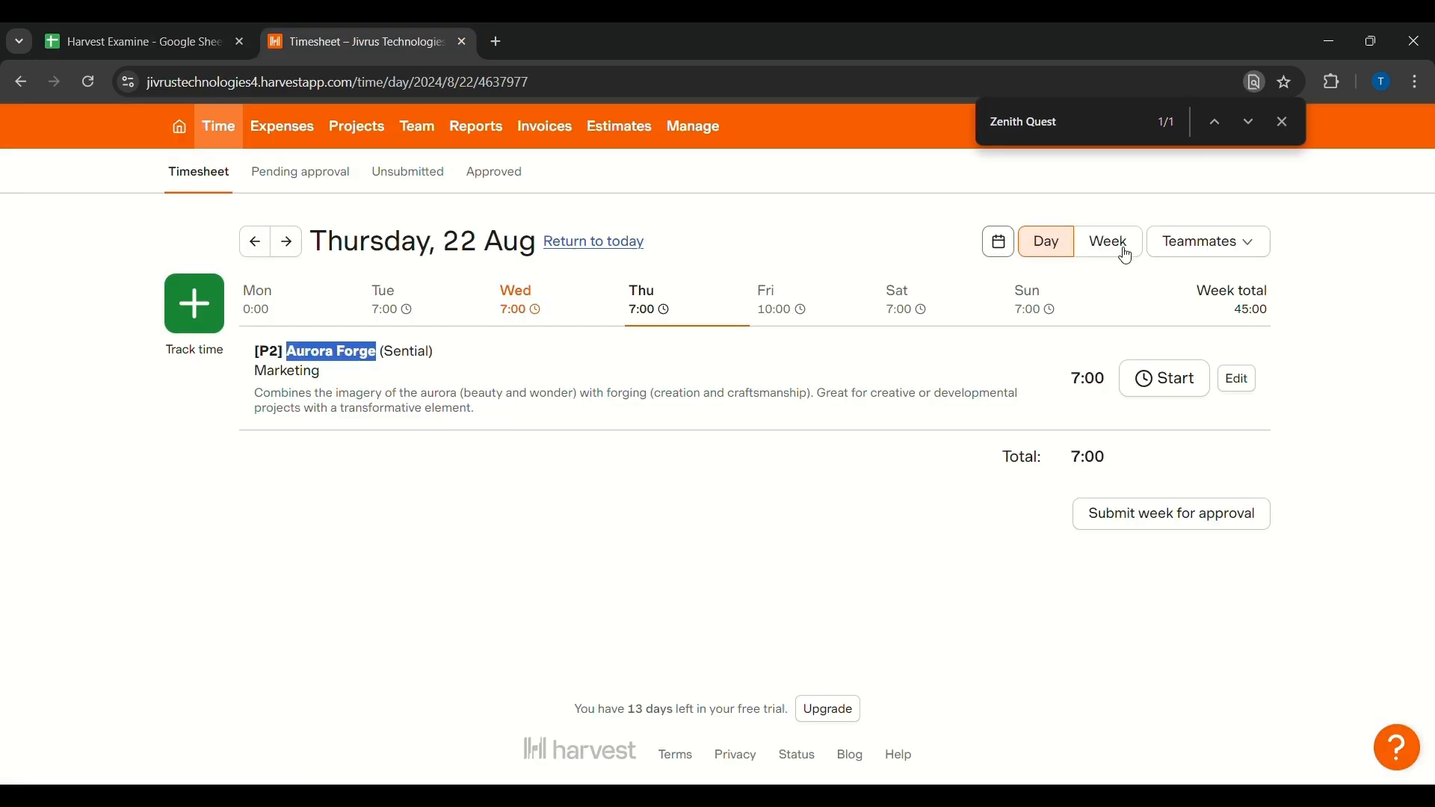
left_click(1237, 379)
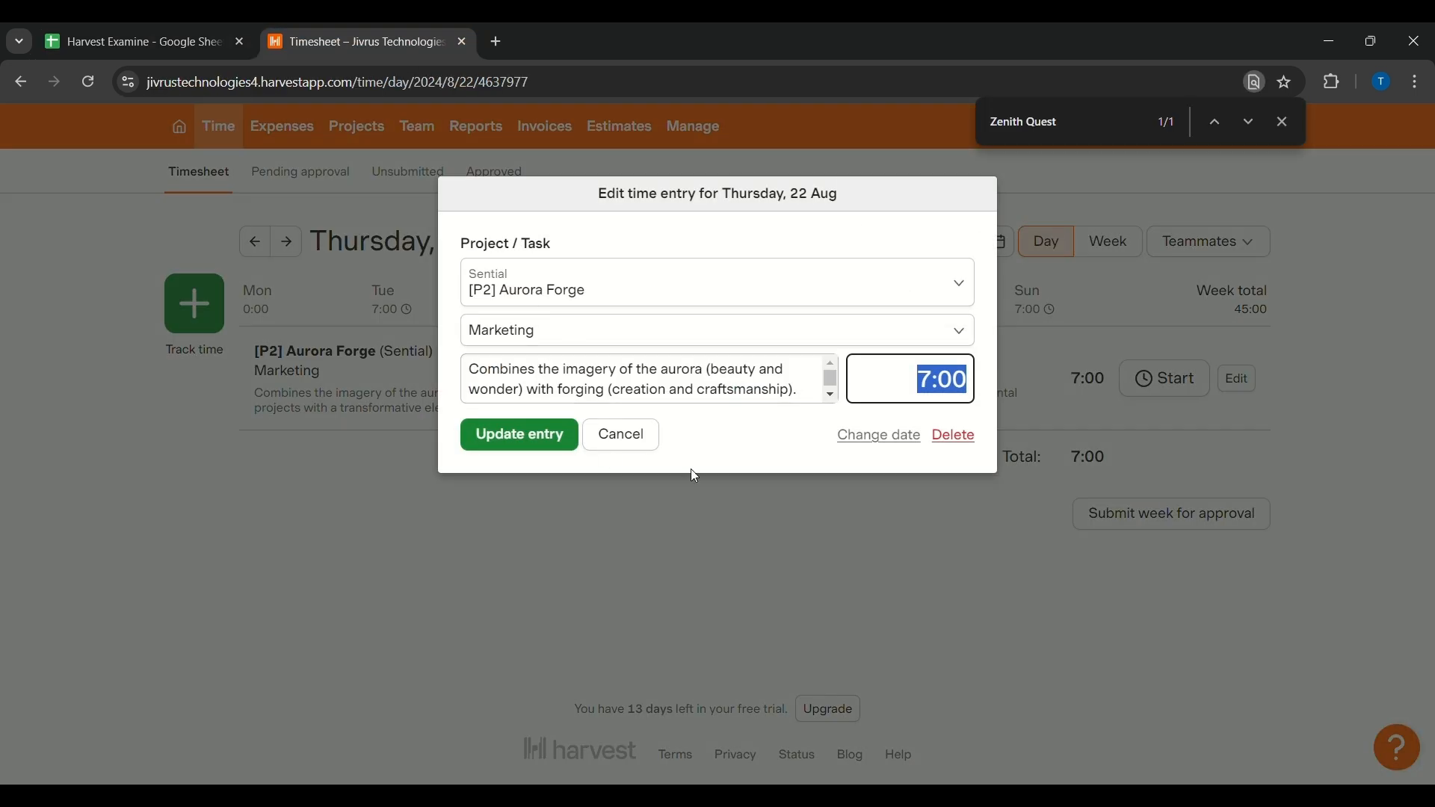
left_click(621, 434)
Compare the project and spent date in row 4 of the sheet with Harvest's 23 Aug timesheet entry.
left_click(287, 241)
left_click(135, 42)
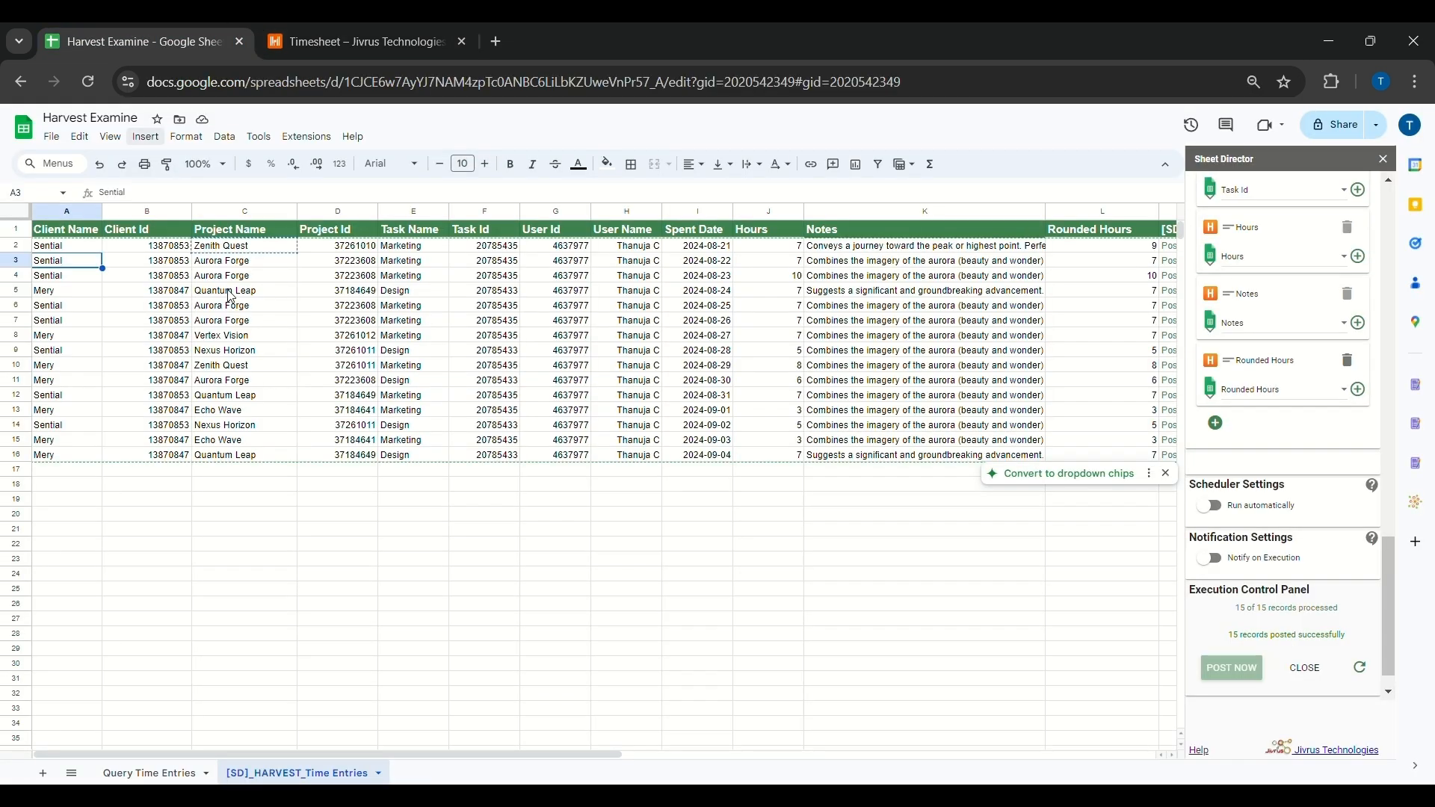
left_click(223, 284)
left_click(710, 276)
left_click(295, 31)
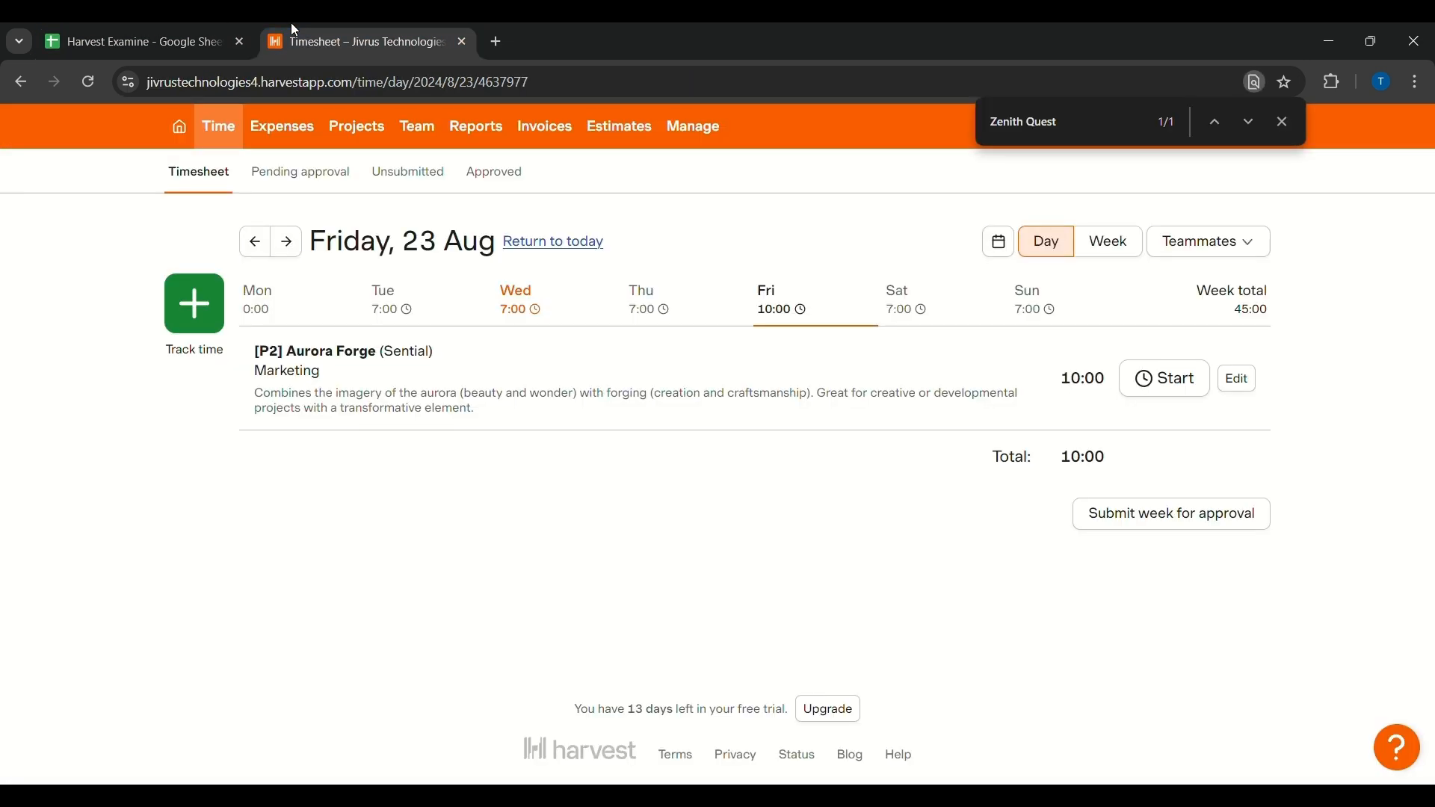
left_click_drag(329, 256, 496, 253)
left_click(458, 263)
left_click(221, 34)
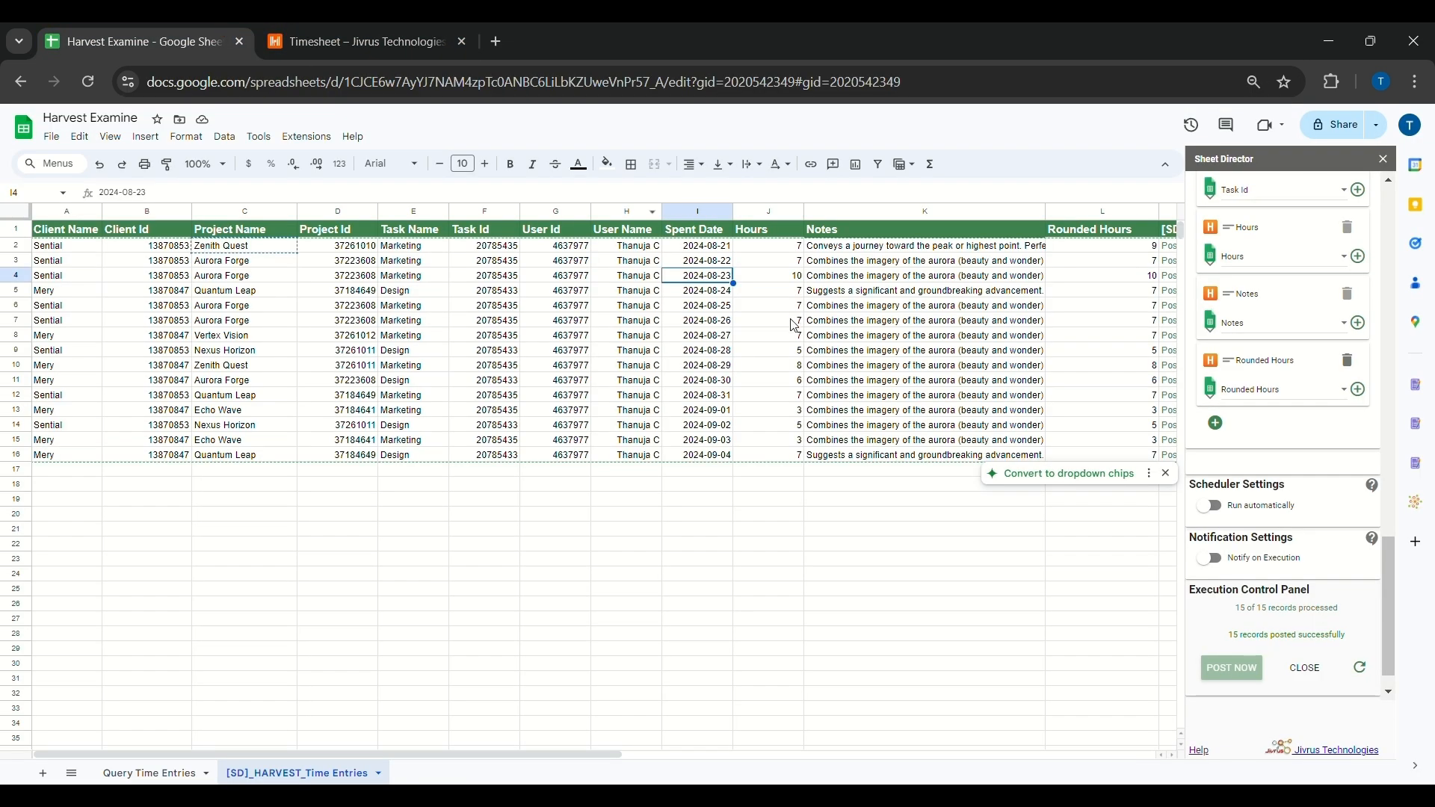
Review the posted entries in the Harvest timesheet day by day from 23 Aug to 4 Sep.
left_click(363, 44)
left_click(295, 251)
left_click(296, 251)
left_click(296, 251)
left_click(296, 250)
left_click(296, 250)
left_click(295, 250)
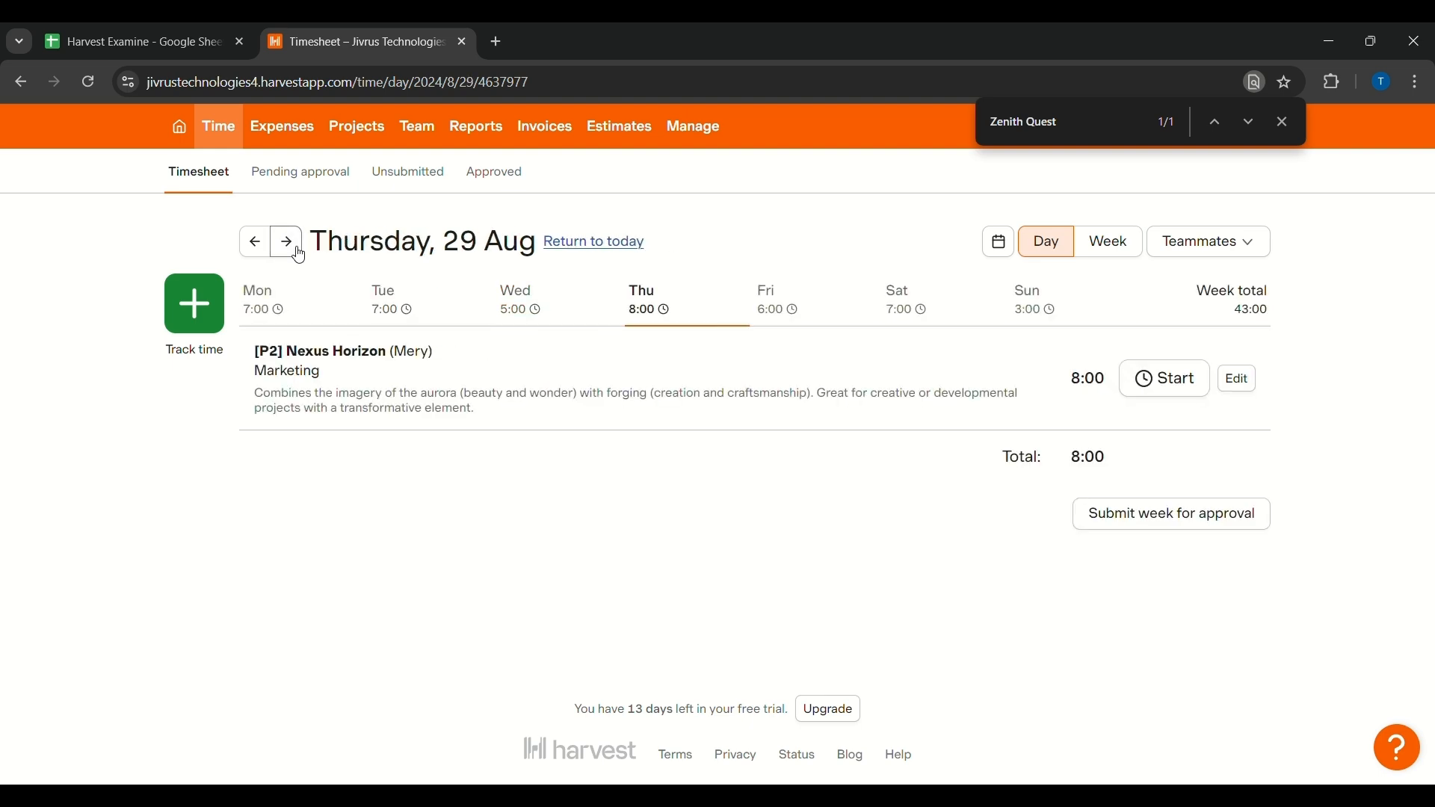
left_click(296, 250)
left_click(296, 251)
left_click(297, 253)
left_click(297, 253)
left_click(296, 251)
left_click(295, 251)
left_click(296, 251)
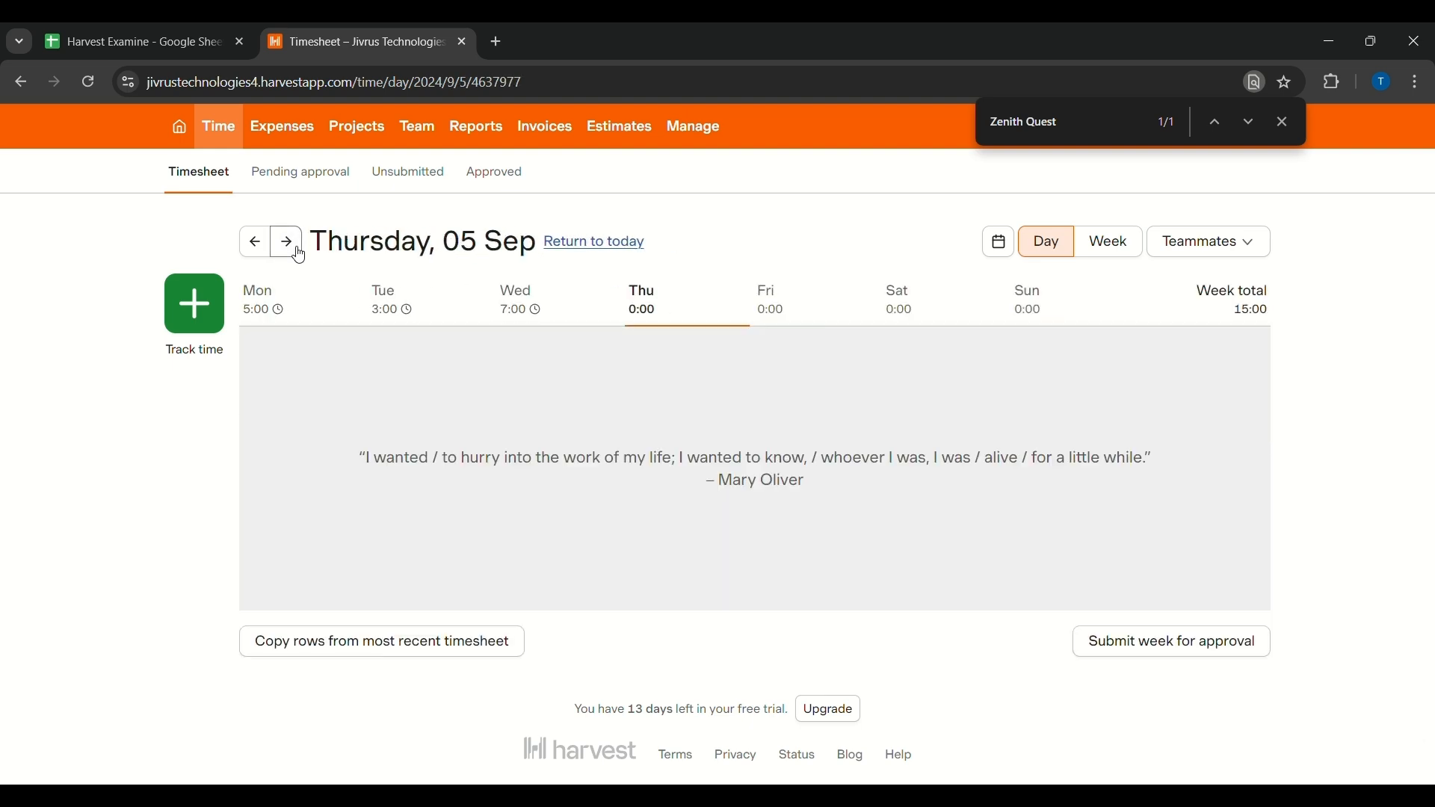
left_click(251, 253)
Compare the spent date and project name in row 16 of the sheet with Harvest's 4 Sep entry.
left_click(190, 31)
double_click(705, 457)
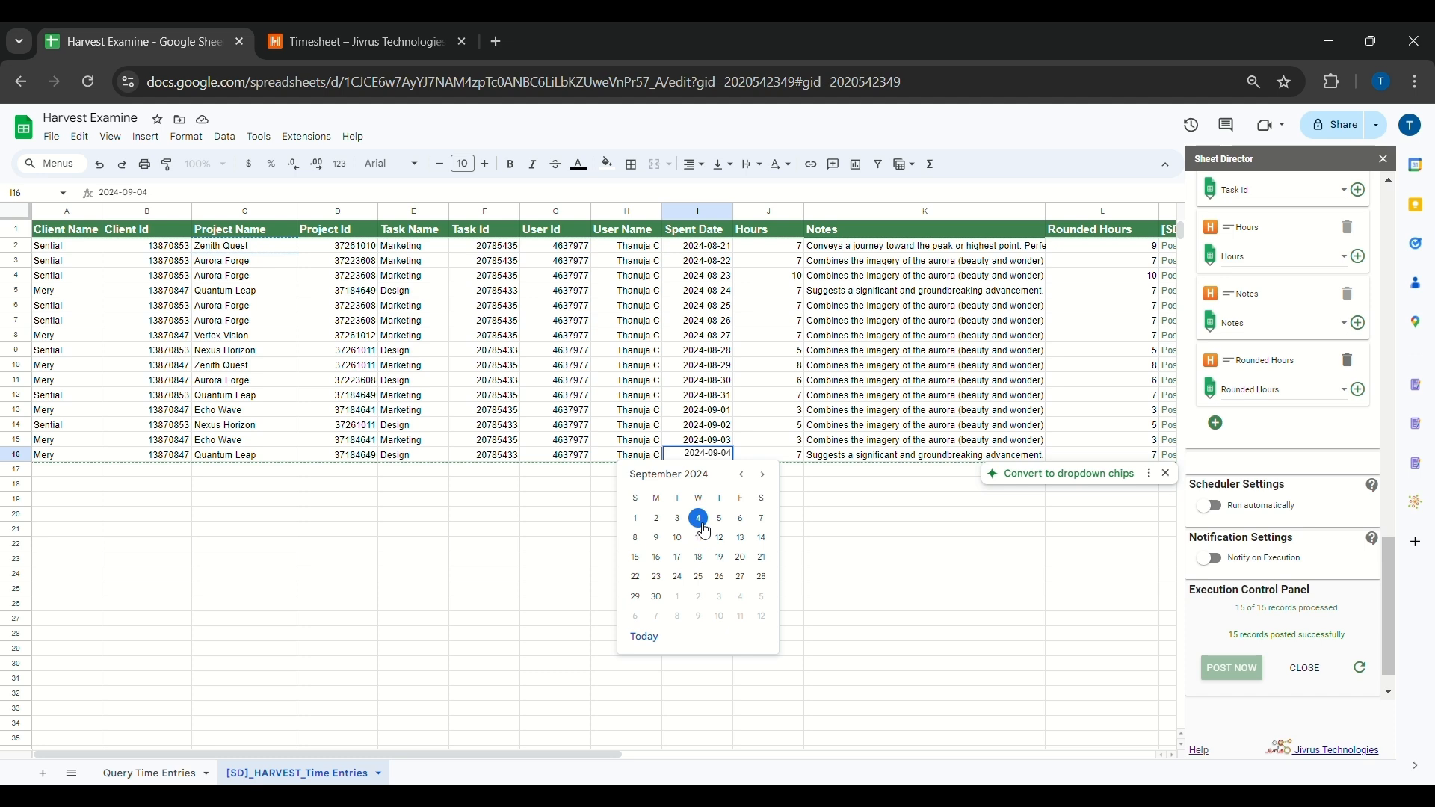
left_click(272, 456)
left_click(387, 24)
triple_click(340, 353)
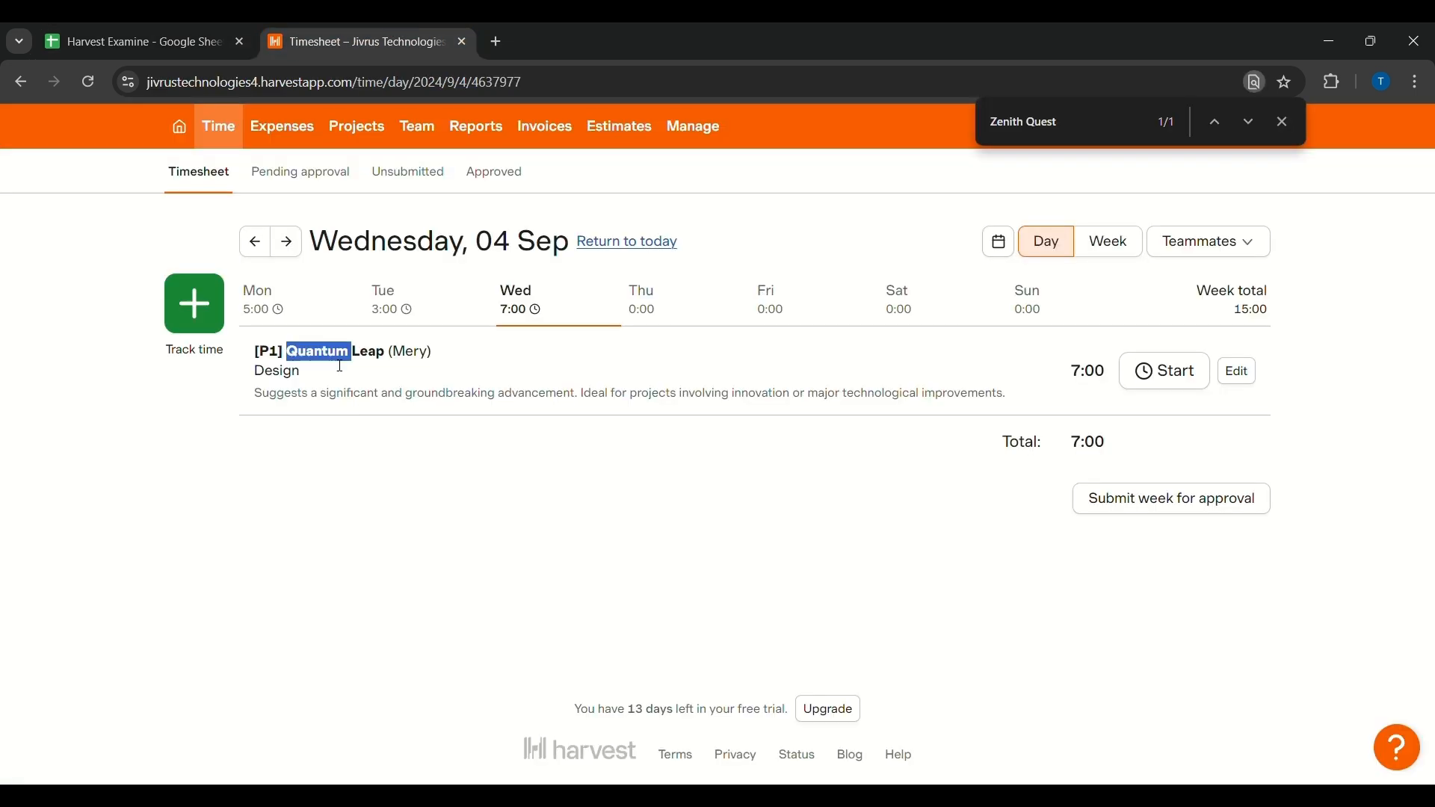
Compare the 4 Sep Harvest entry's details with row 16's task name and notes, and return to the sheet.
left_click(1239, 371)
left_click(516, 327)
left_click(232, 24)
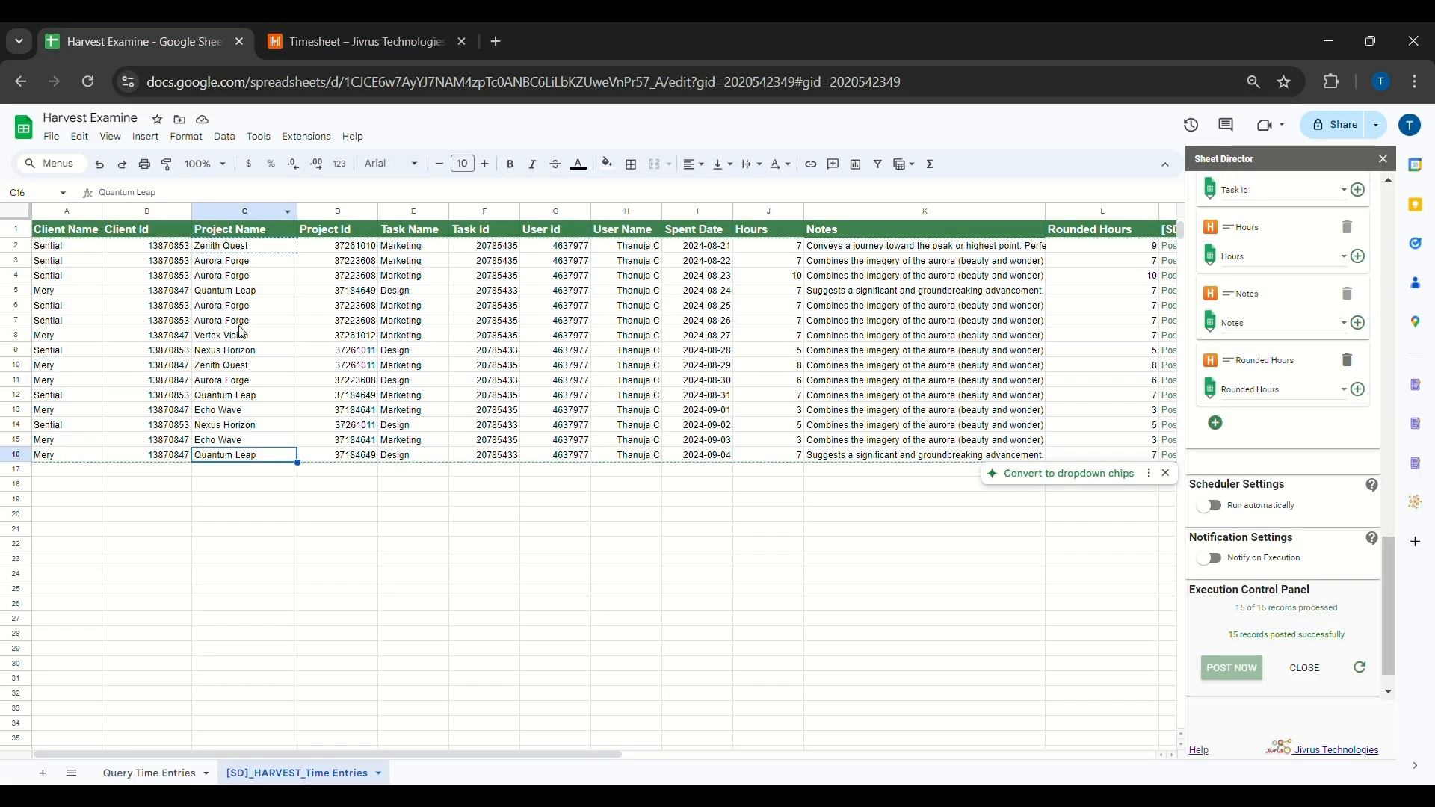
left_click(406, 457)
left_click(925, 455)
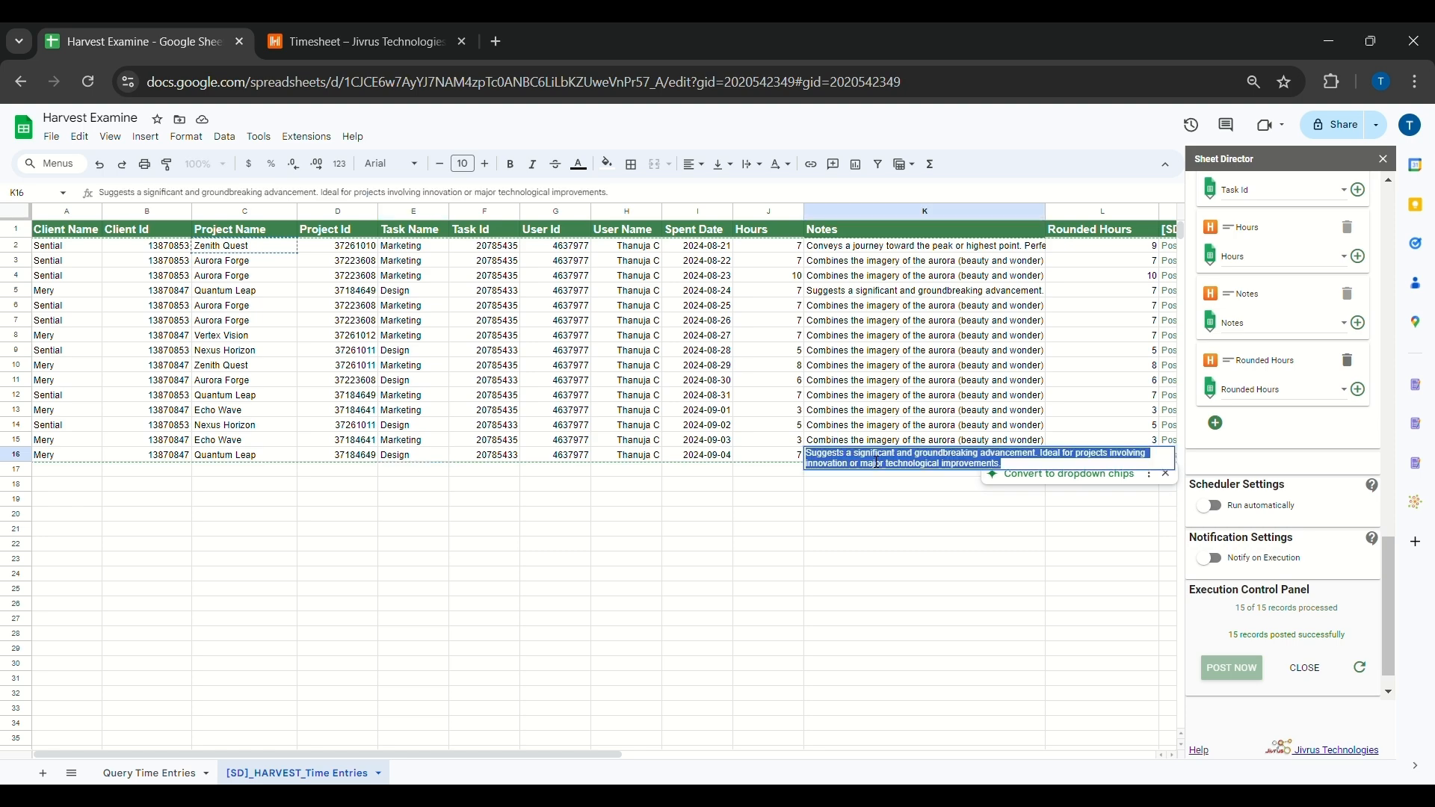
left_click(450, 24)
left_click(595, 428)
left_click(190, 26)
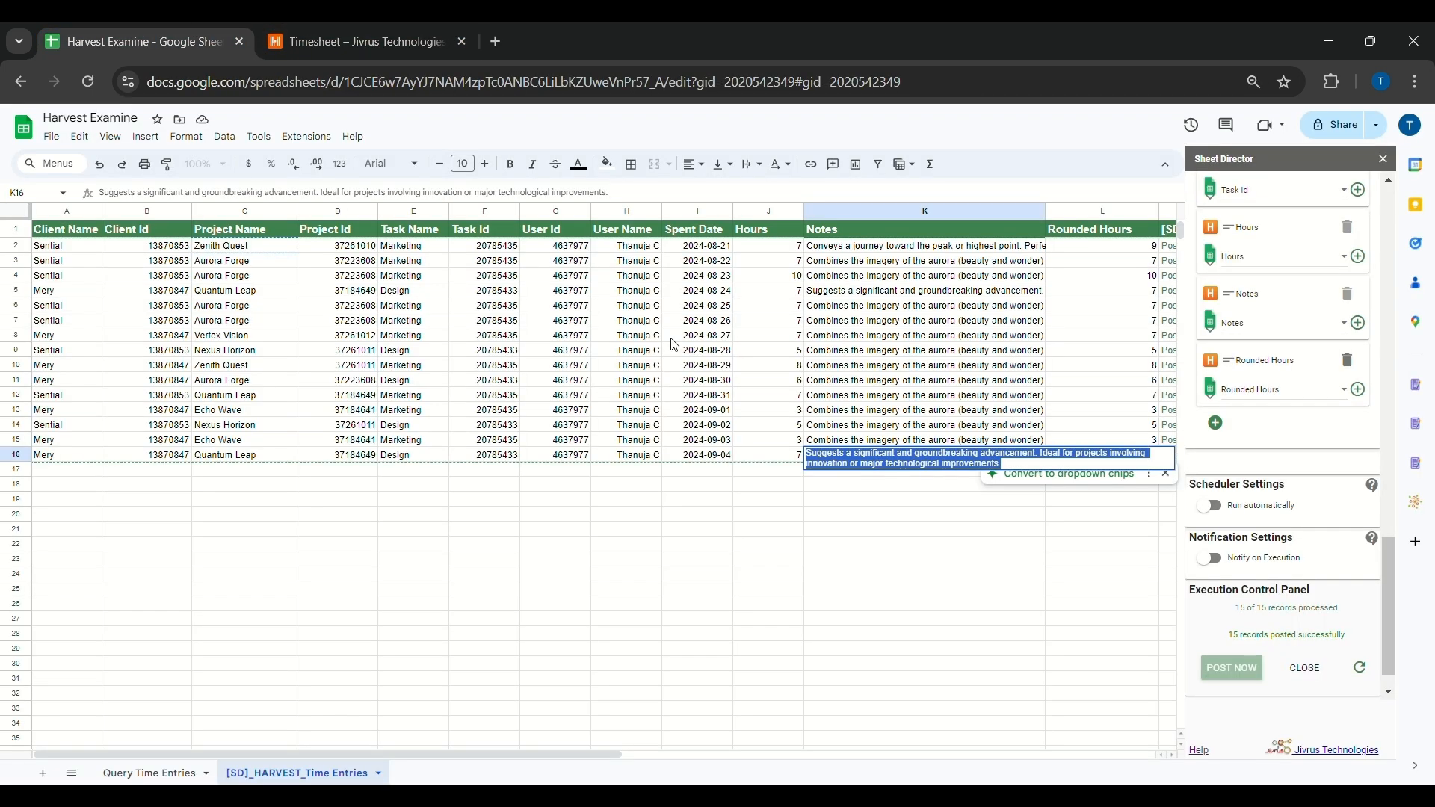
left_click(848, 493)
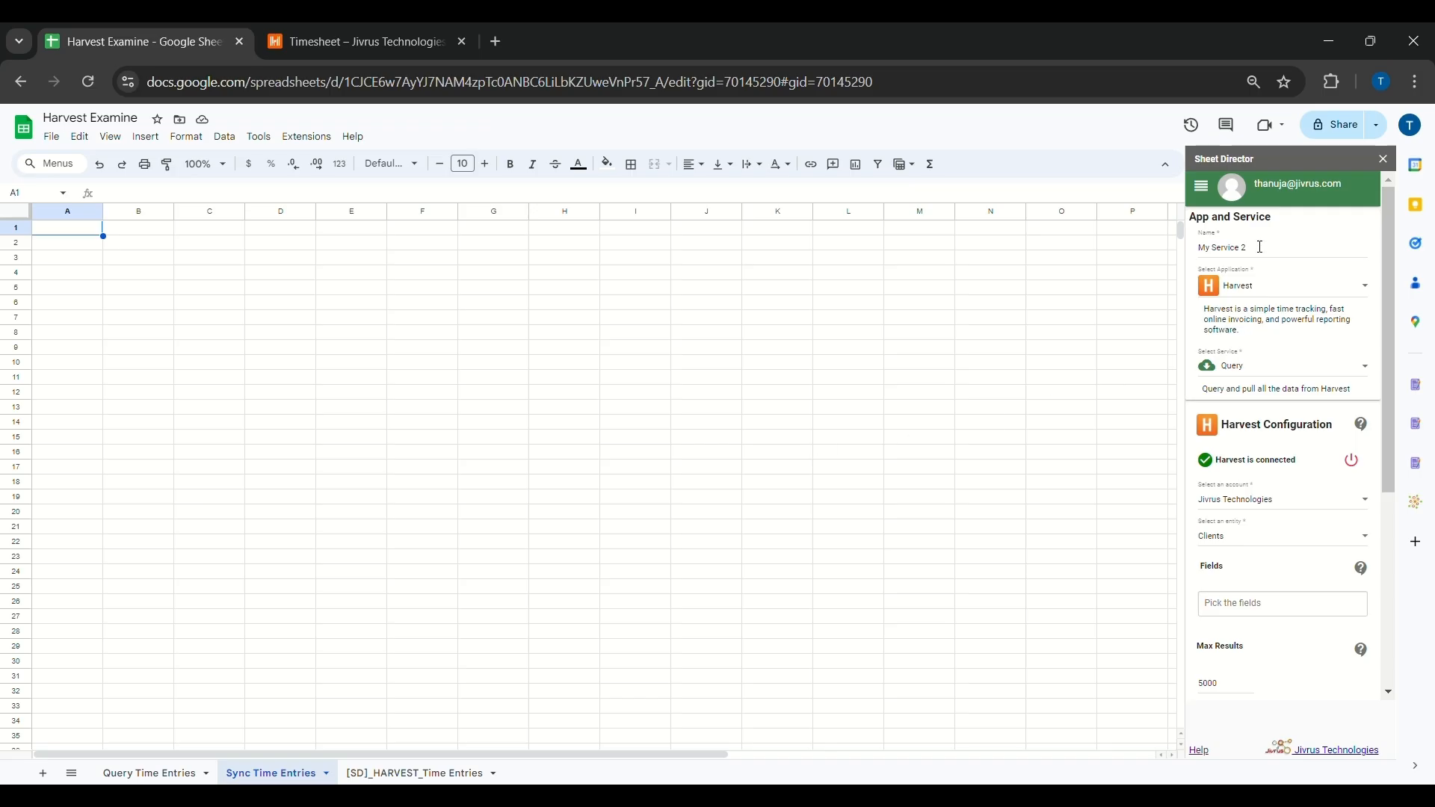
Name the new Harvest service Sync Time Entries and set its service type to Synchronize.
triple_click(1204, 256)
type("Sync Time Entries")
left_click(1249, 364)
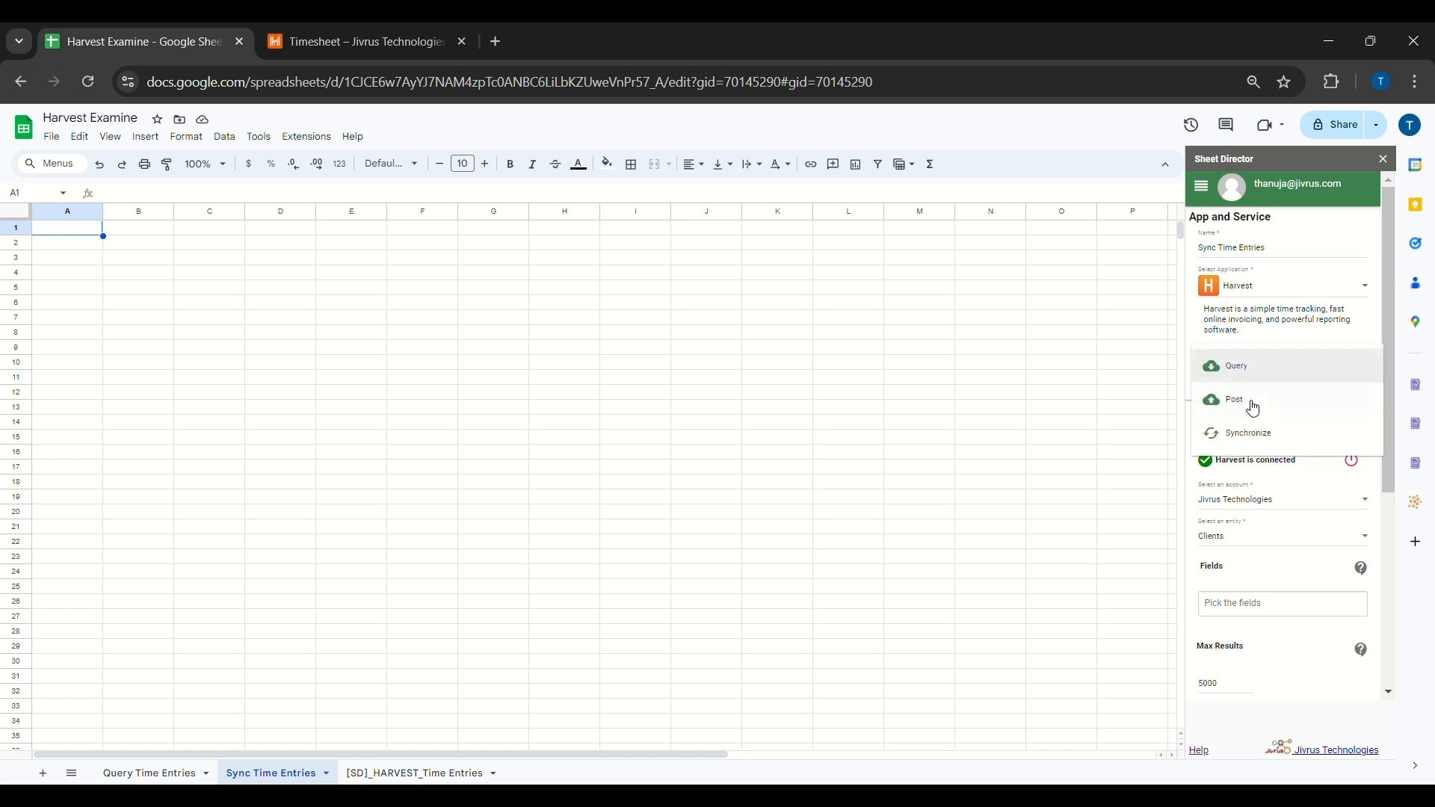
left_click(1256, 440)
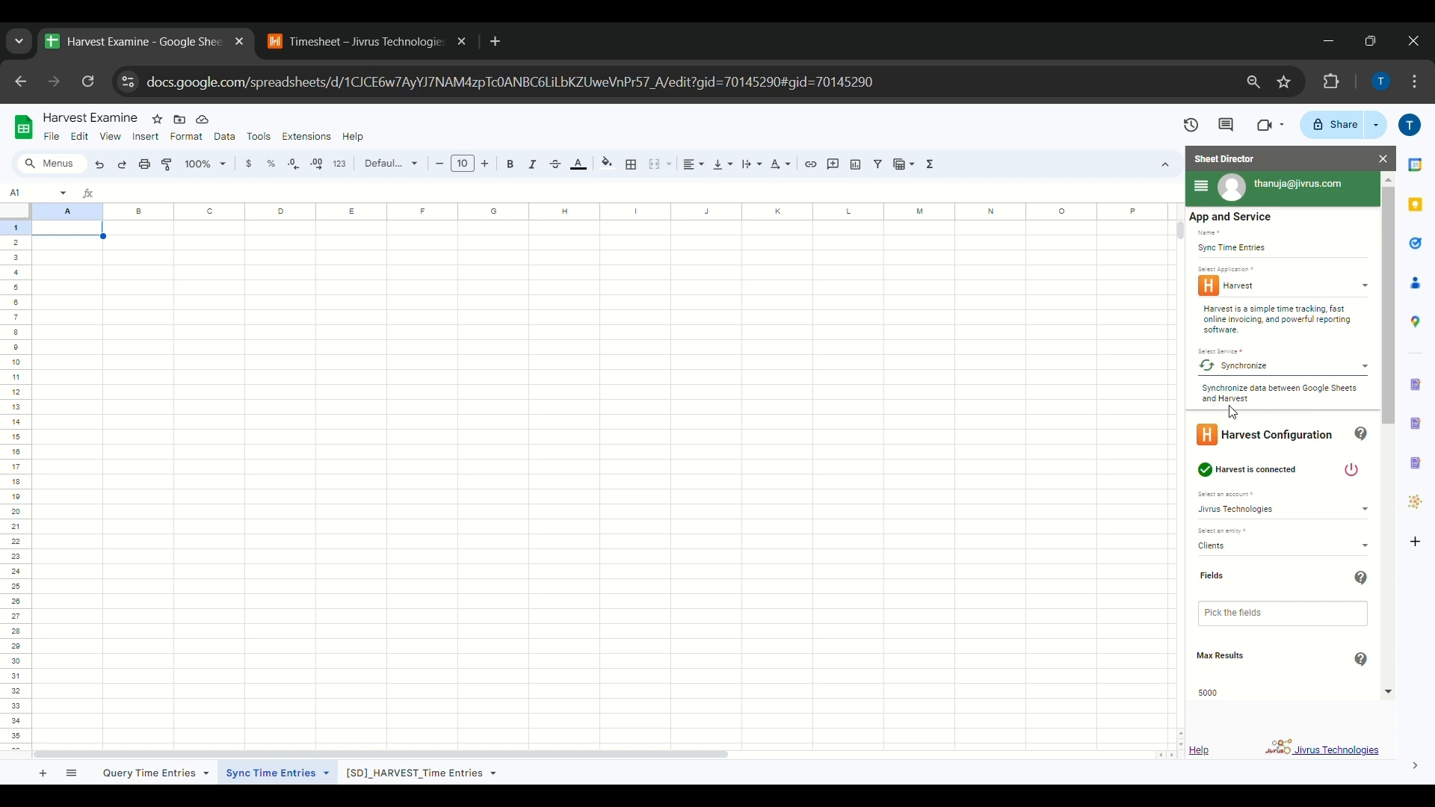
Set the sync service's entity to Time Entries in the Harvest configuration.
scroll(1246, 409, "down", 1)
left_click(1248, 453)
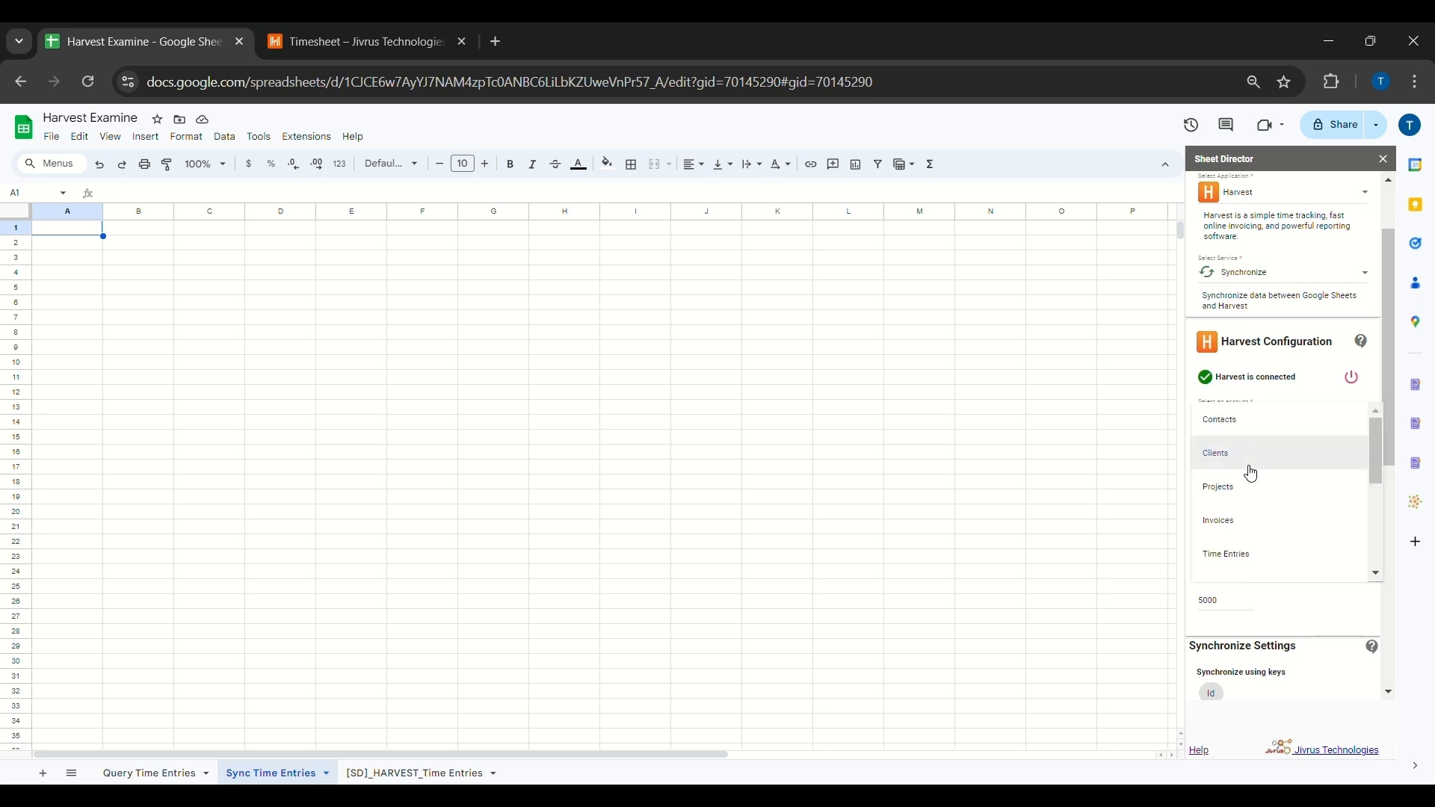
left_click(1252, 568)
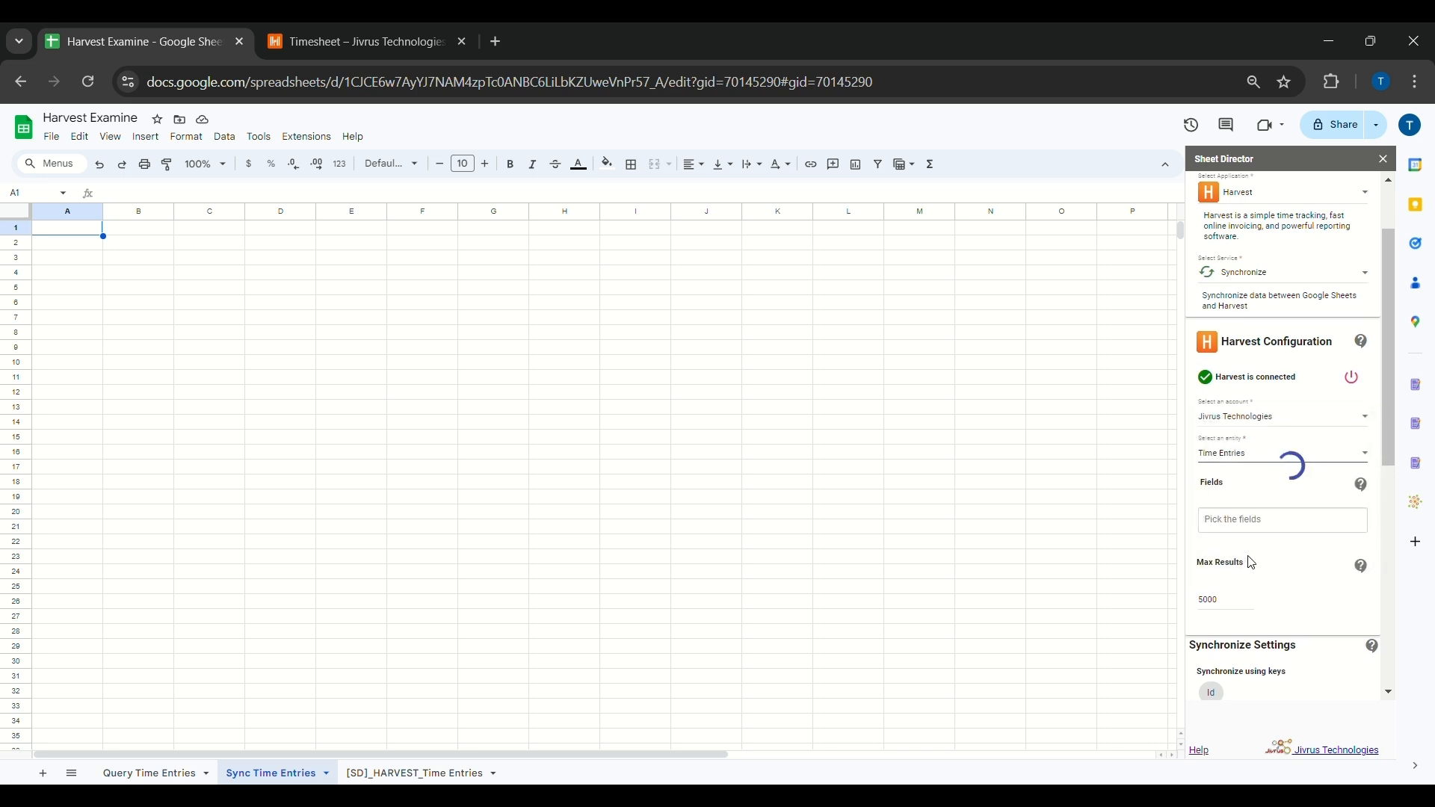
Add the Client, Project, Task and User name and Id fields, plus Id, Notes, Rounded Hours and Spent Date, to the sync service.
left_click(1262, 526)
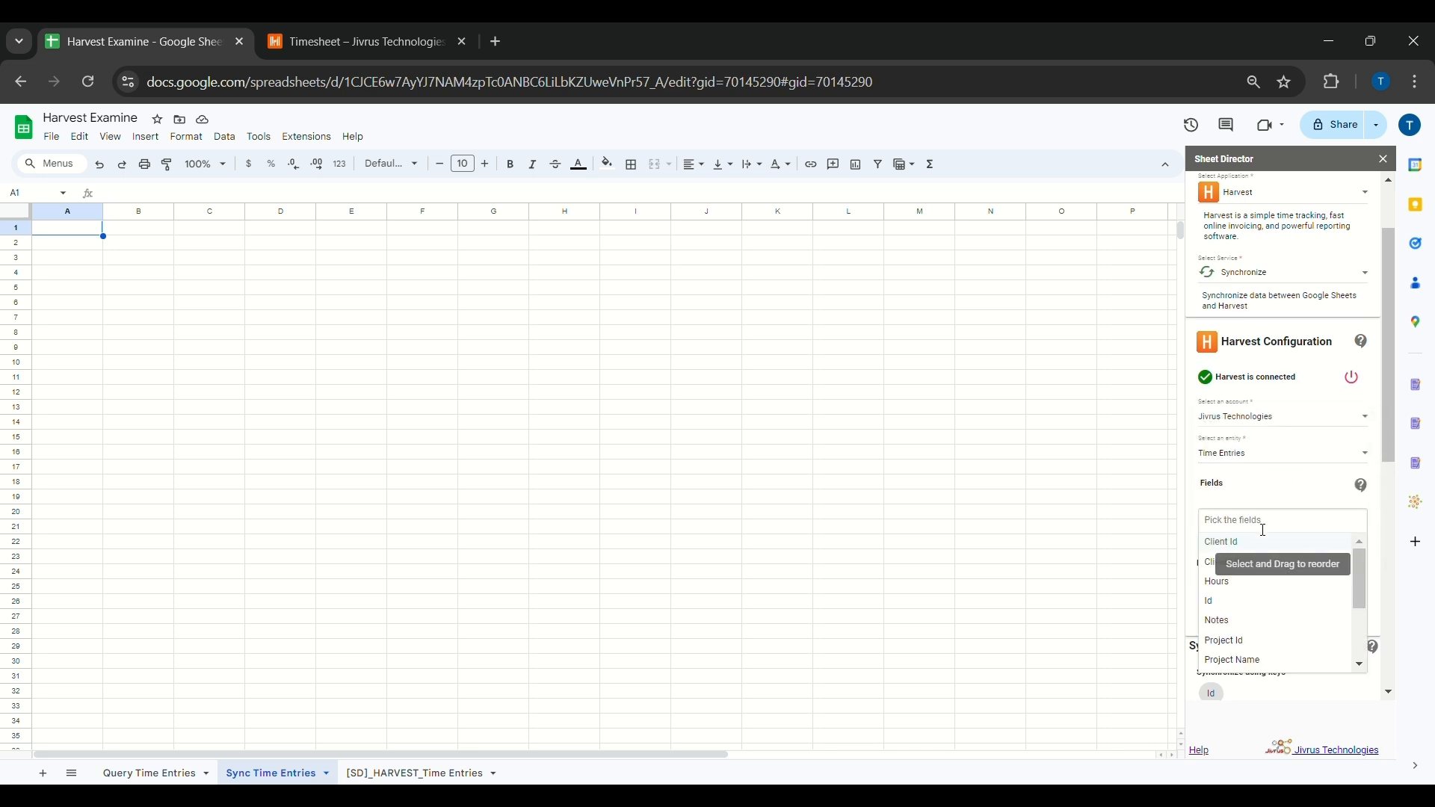
left_click(1263, 542)
left_click(1265, 550)
left_click(1271, 601)
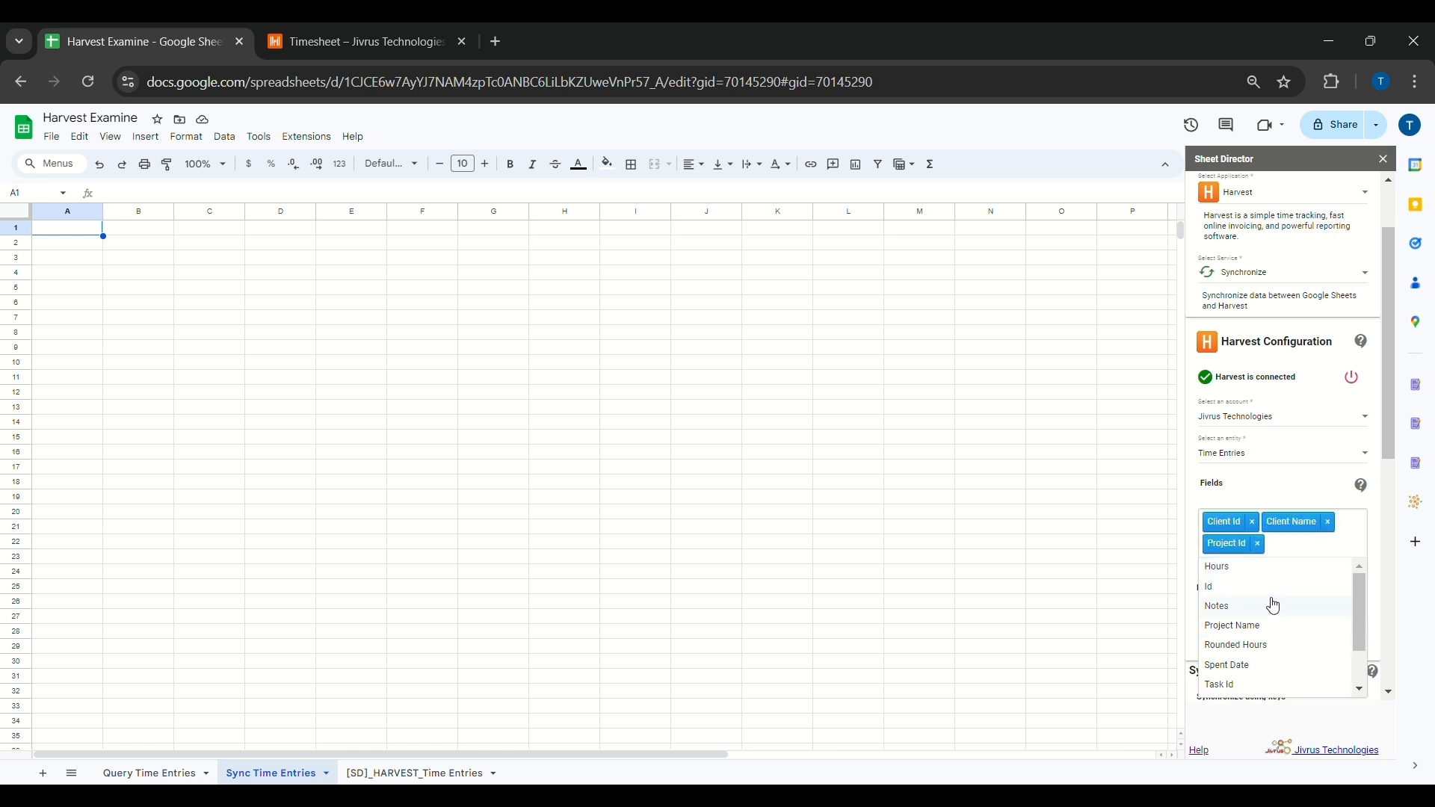
left_click(1271, 604)
left_click(1272, 605)
left_click(1276, 630)
left_click(1277, 631)
scroll(1277, 620, "down", 2)
left_click(1279, 466)
left_click(1279, 468)
left_click(1279, 469)
left_click(1277, 488)
left_click(1275, 494)
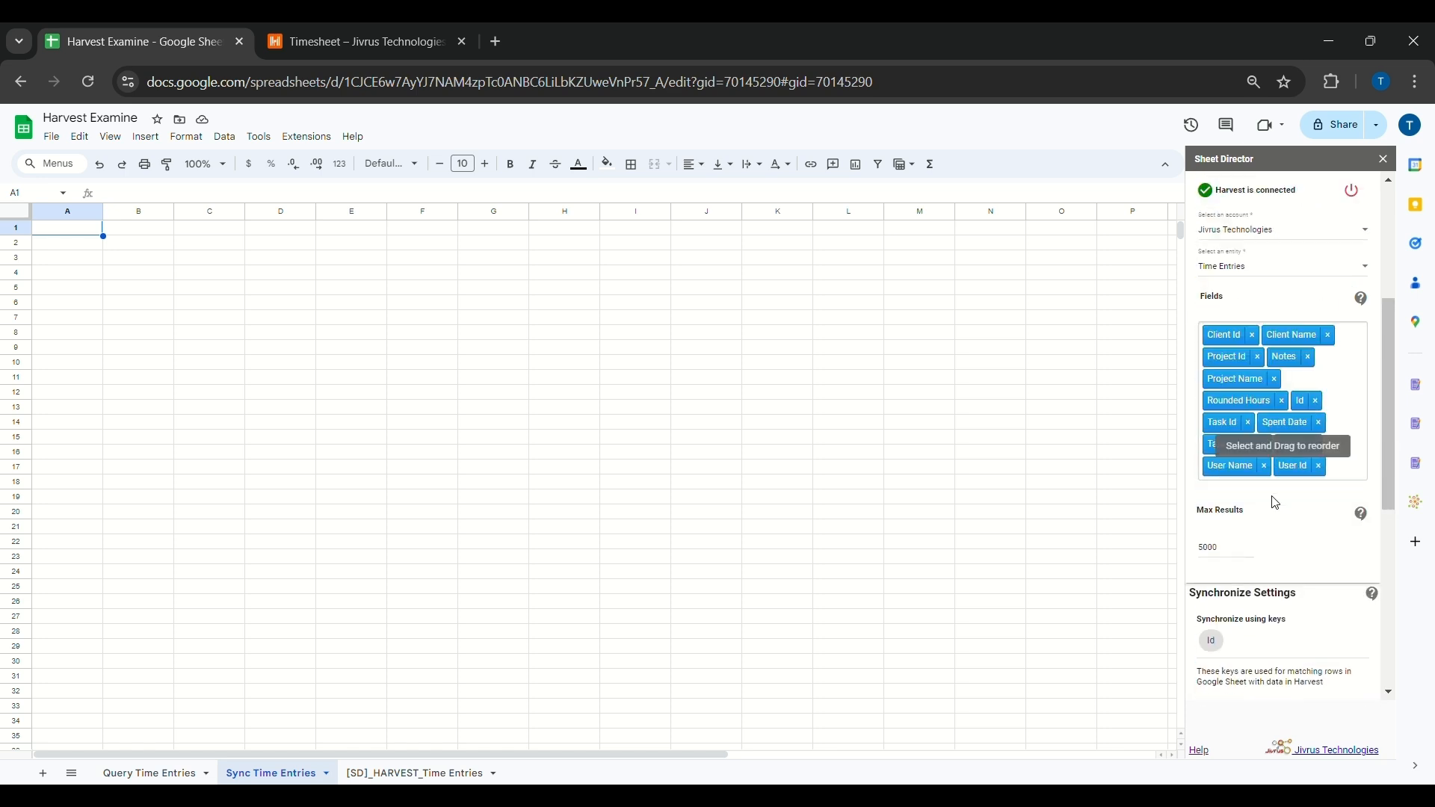
Set the sync service's maximum results to 15 and review the Id key used for matching rows.
double_click(1220, 554)
type("15")
scroll(1307, 540, "down", 1)
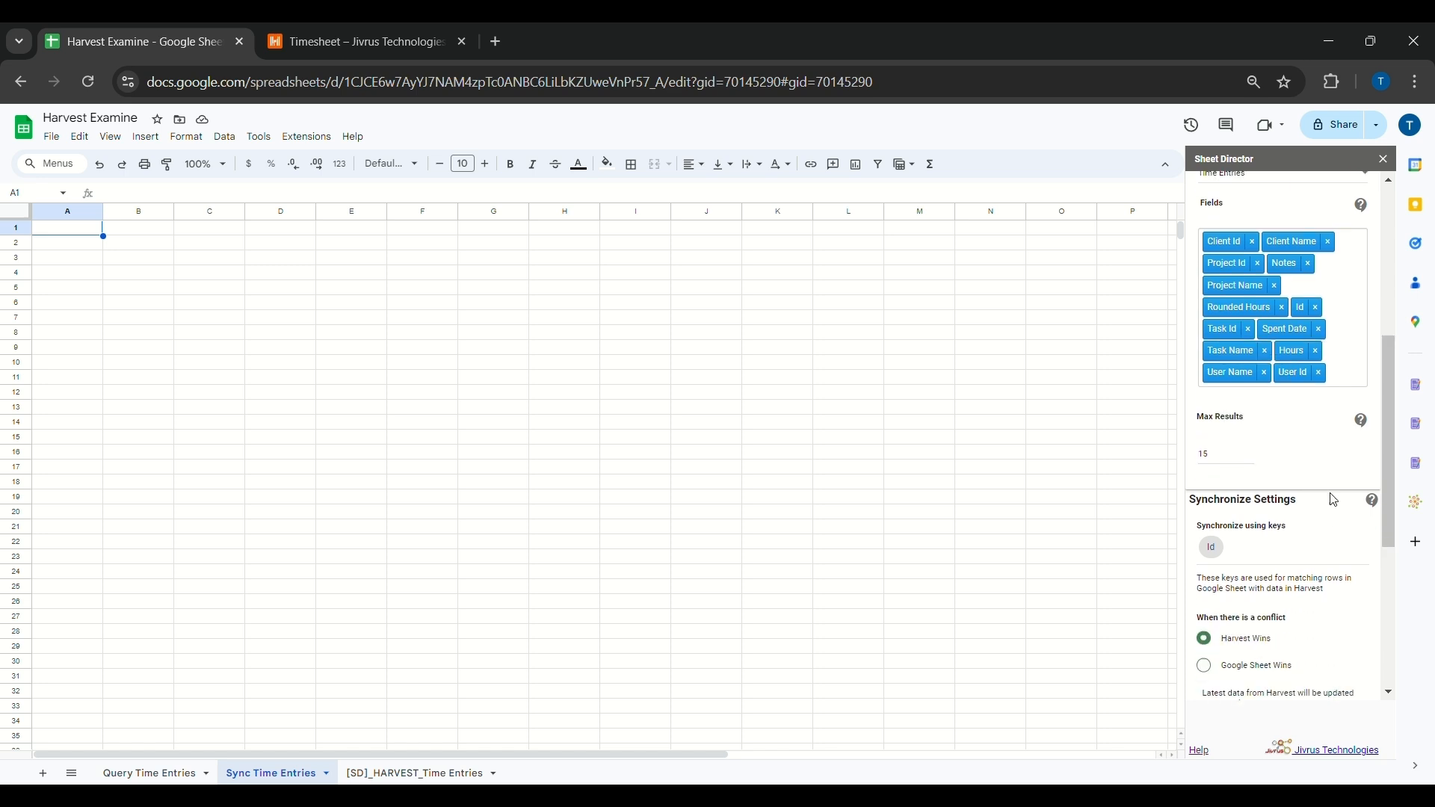
scroll(1335, 444, "down", 1)
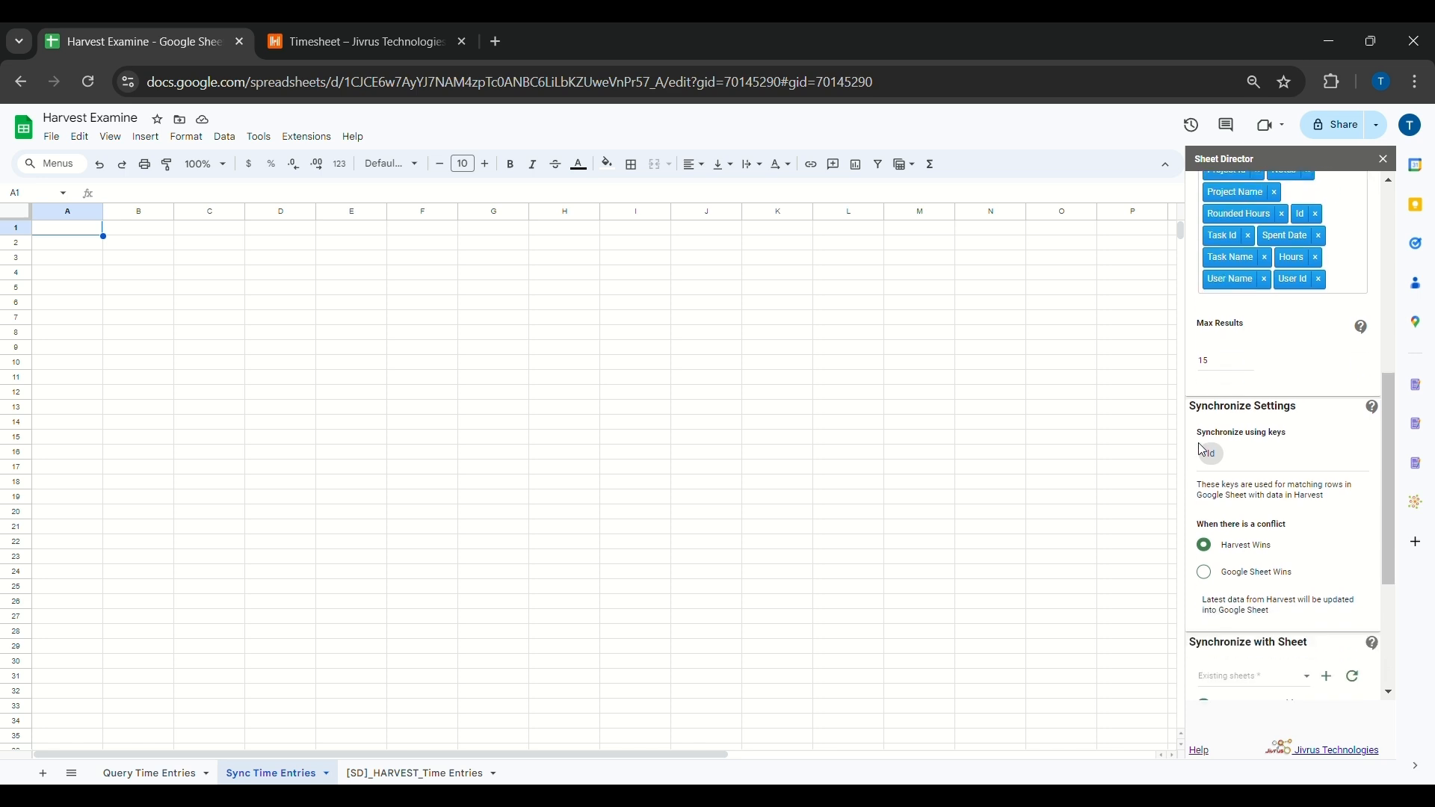
scroll(1347, 476, "up", 1)
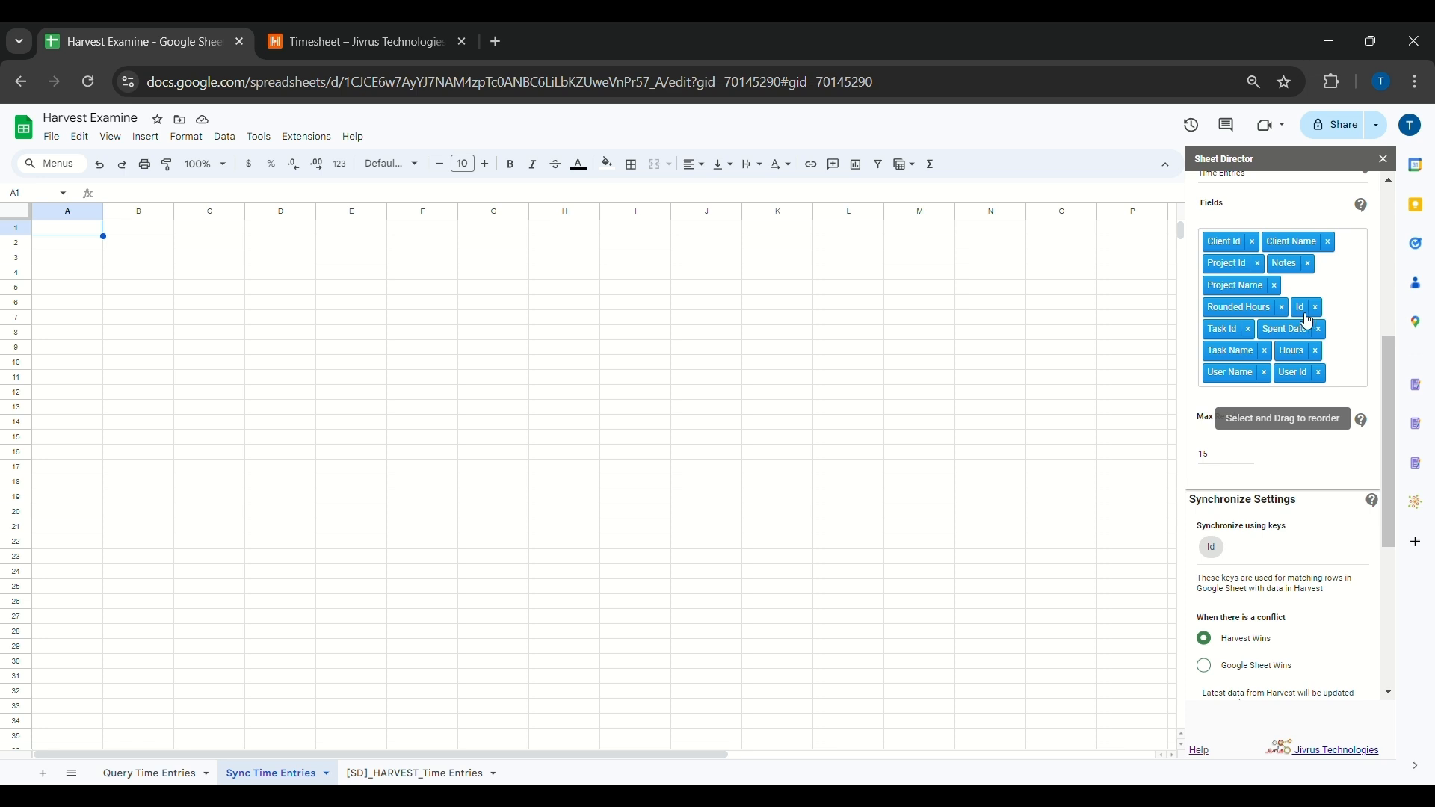
scroll(1329, 494, "down", 1)
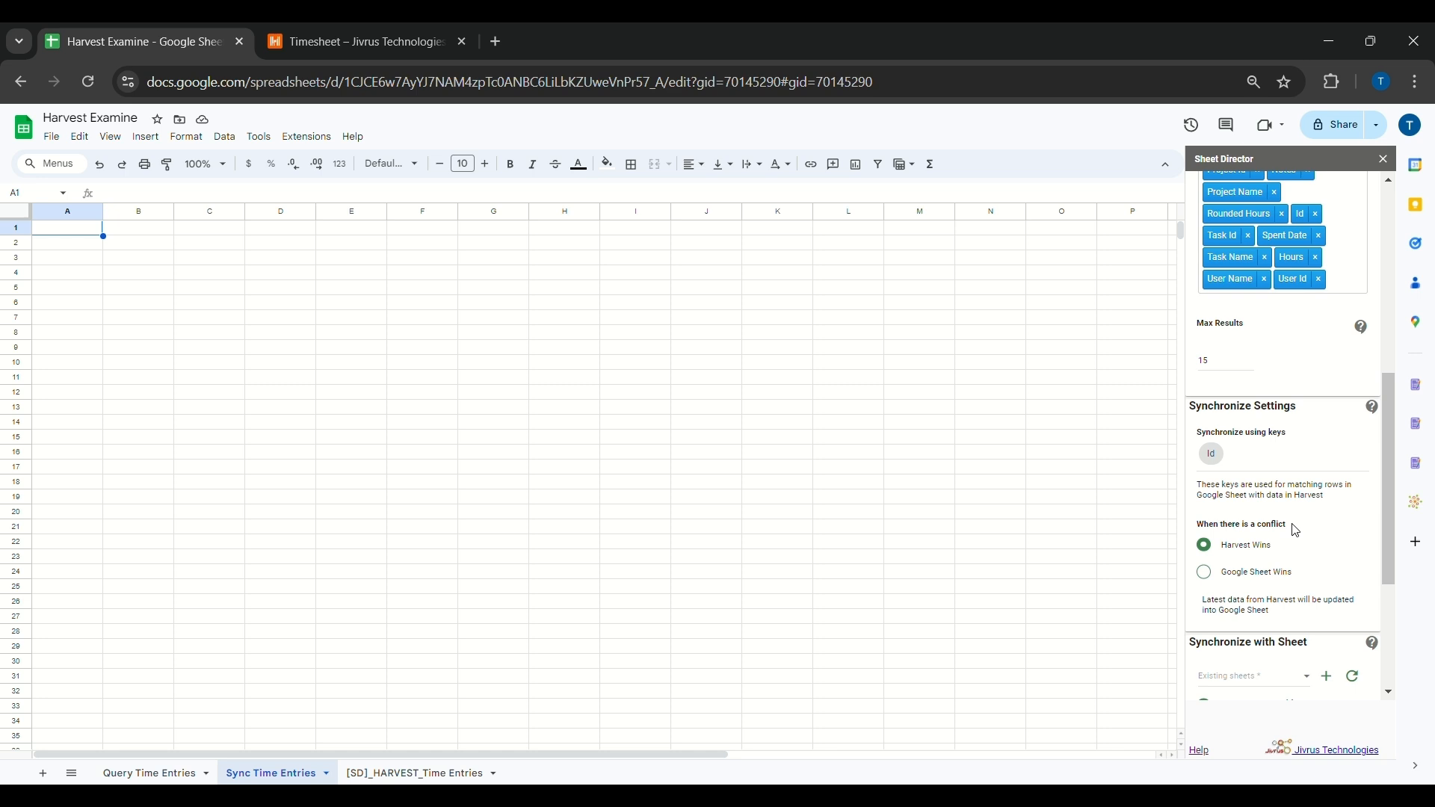
Compare the Harvest Wins and Google Sheet Wins conflict rules, and choose Google Sheet Wins.
scroll(1296, 531, "down", 2)
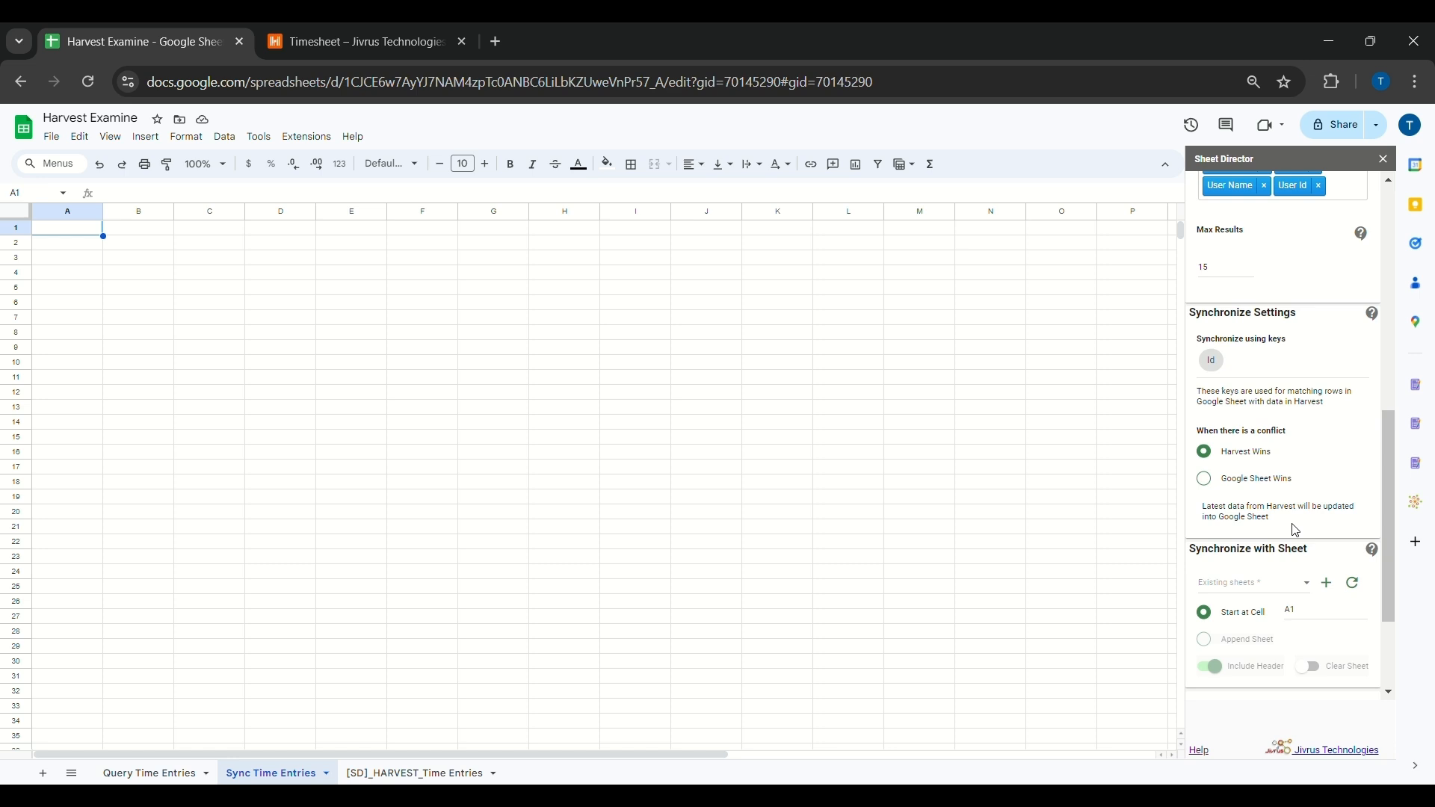
left_click(1246, 482)
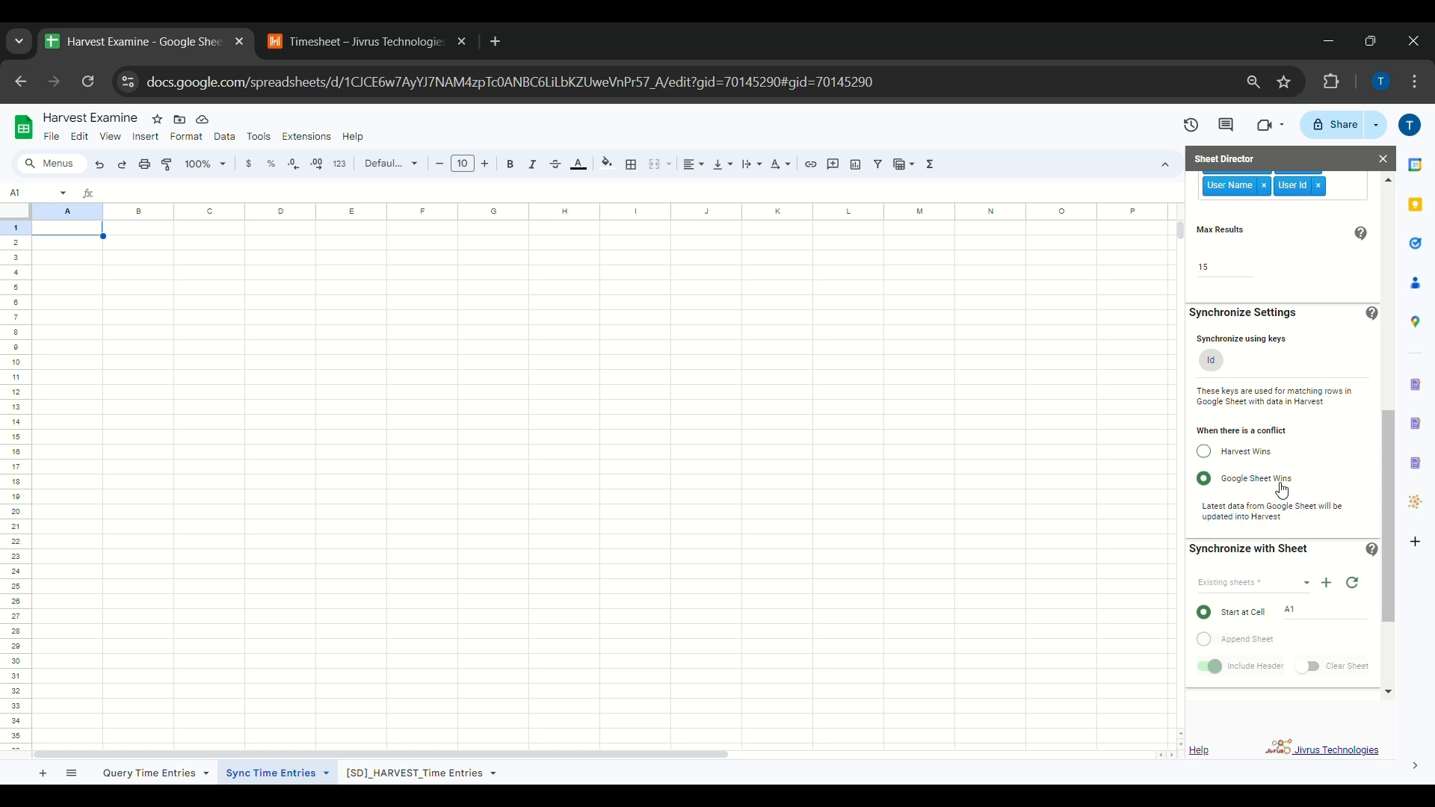
left_click(1260, 457)
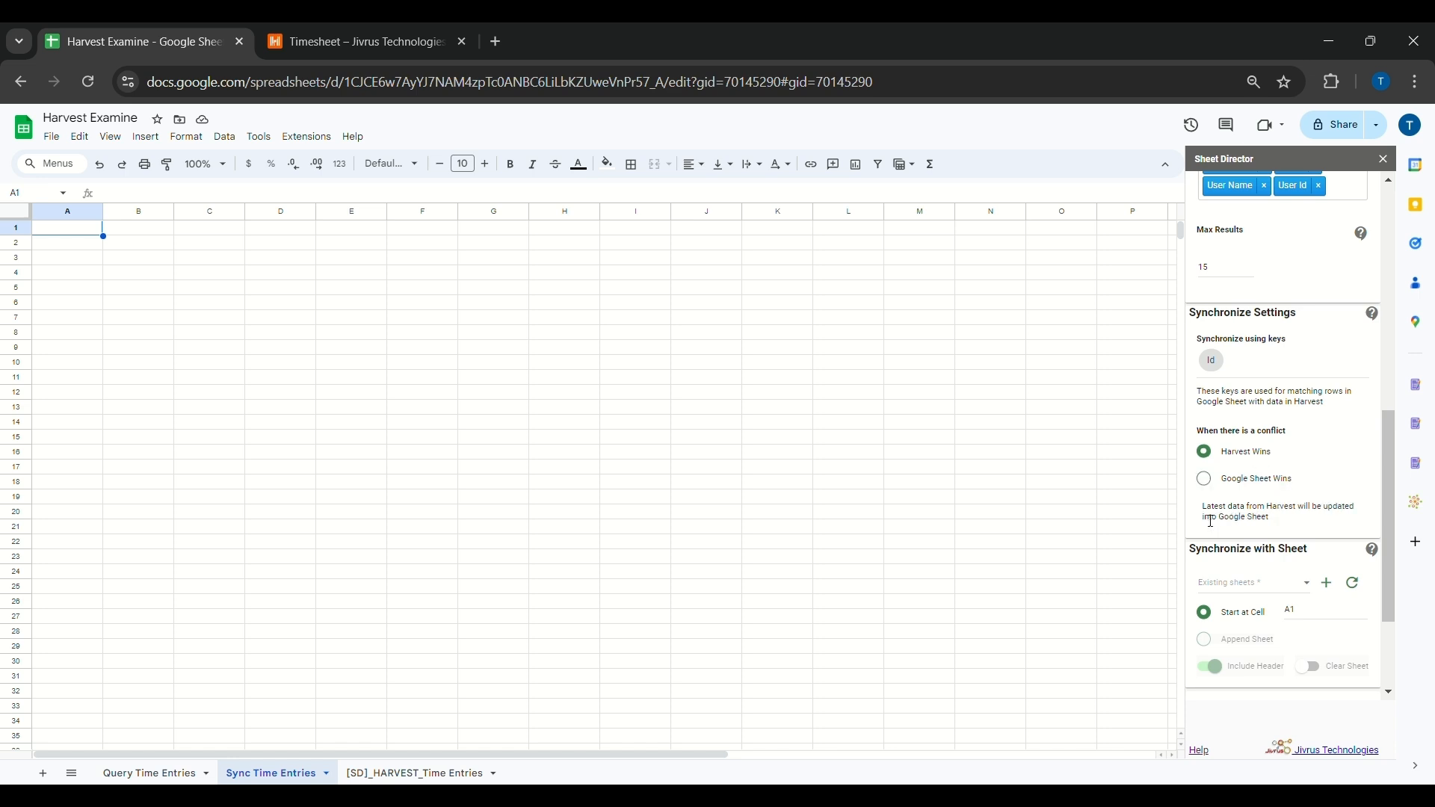
left_click_drag(1211, 517, 1354, 521)
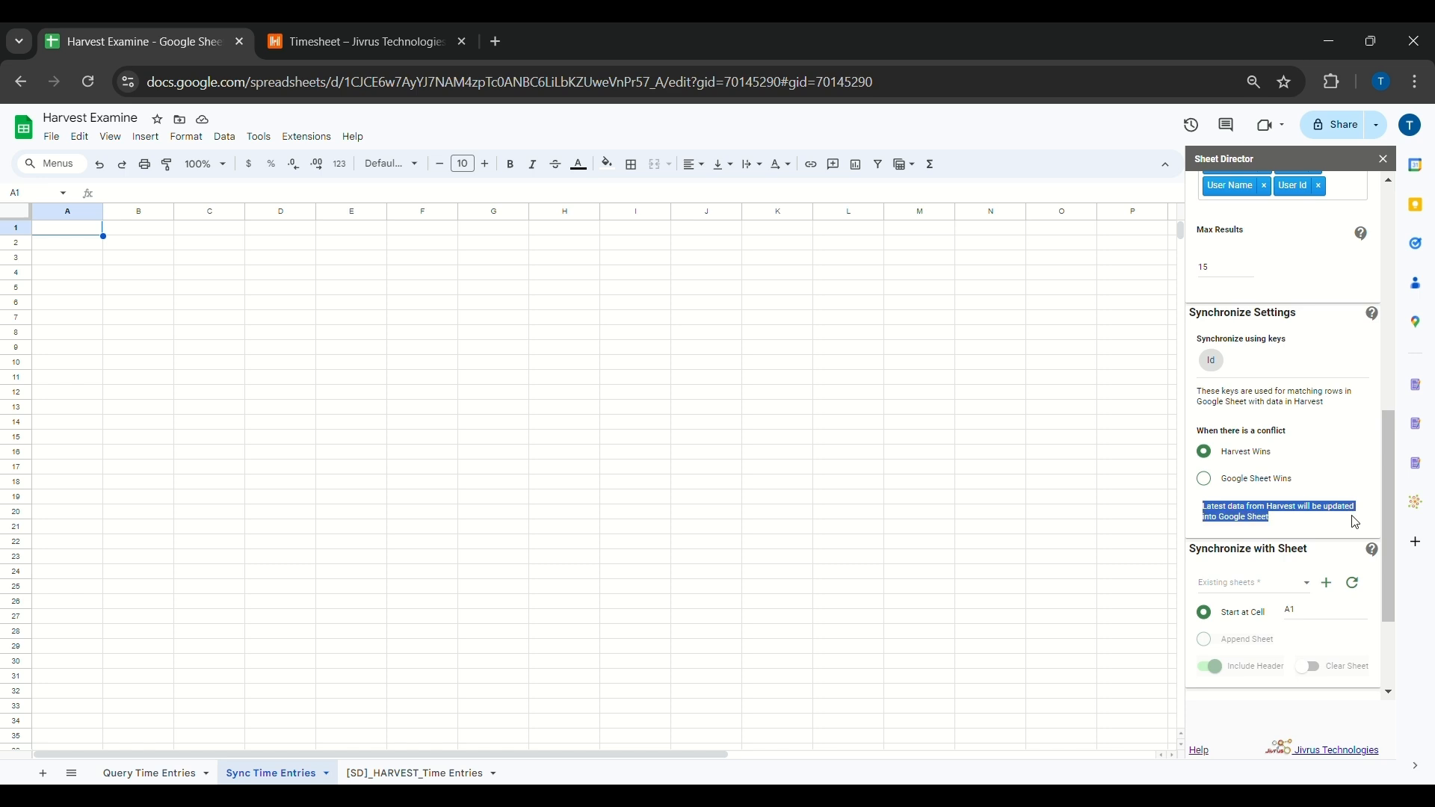
left_click(1260, 529)
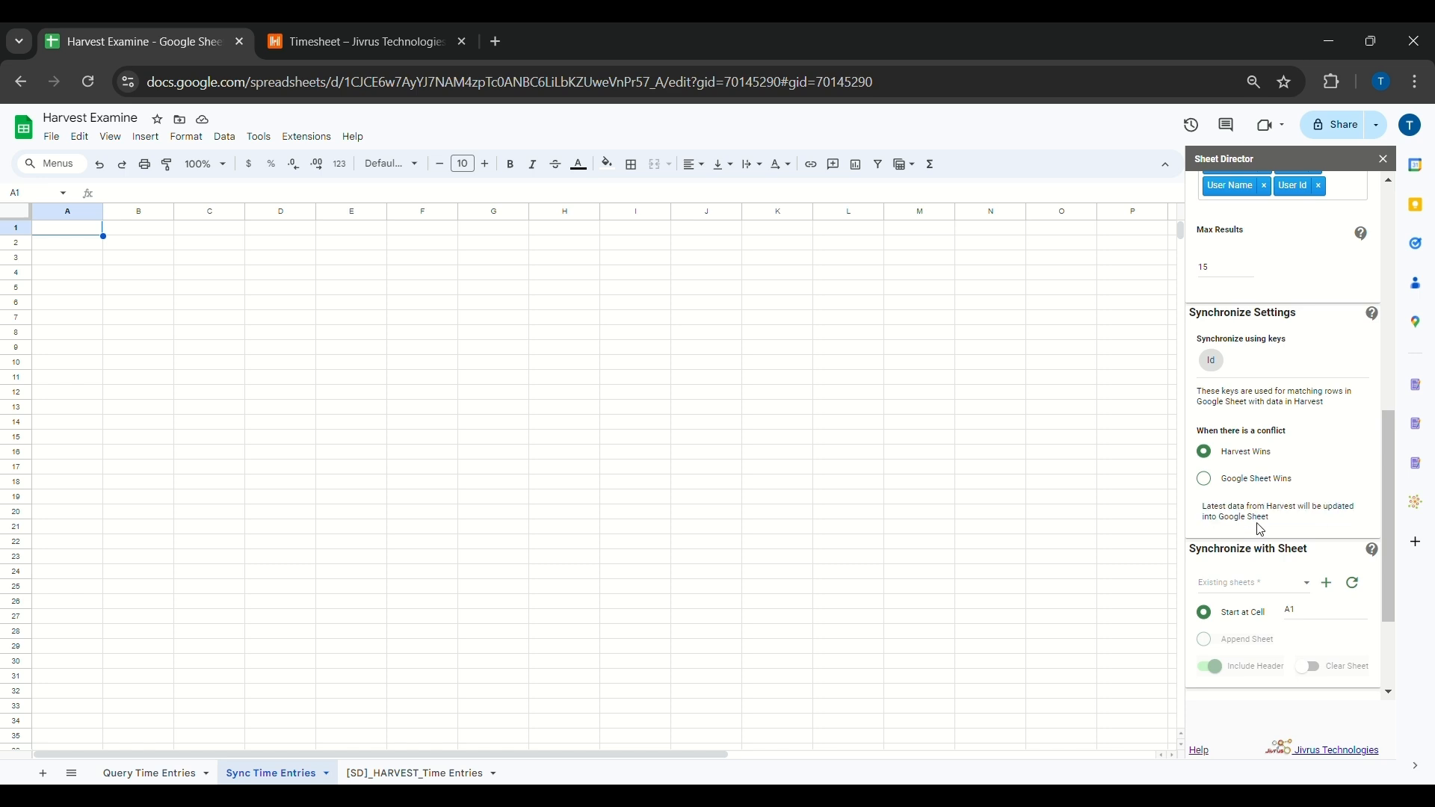
left_click(1204, 479)
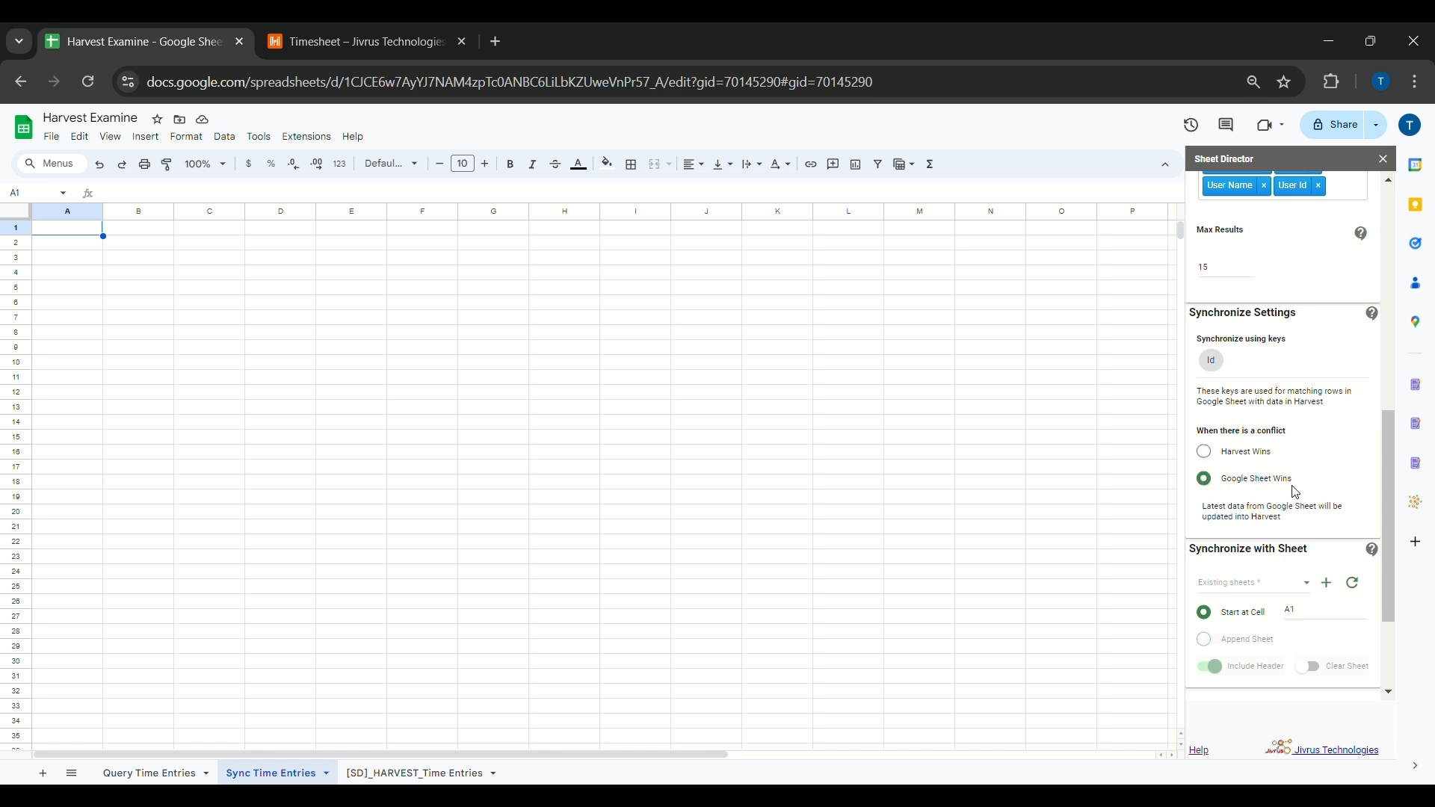
left_click_drag(1198, 513, 1223, 530)
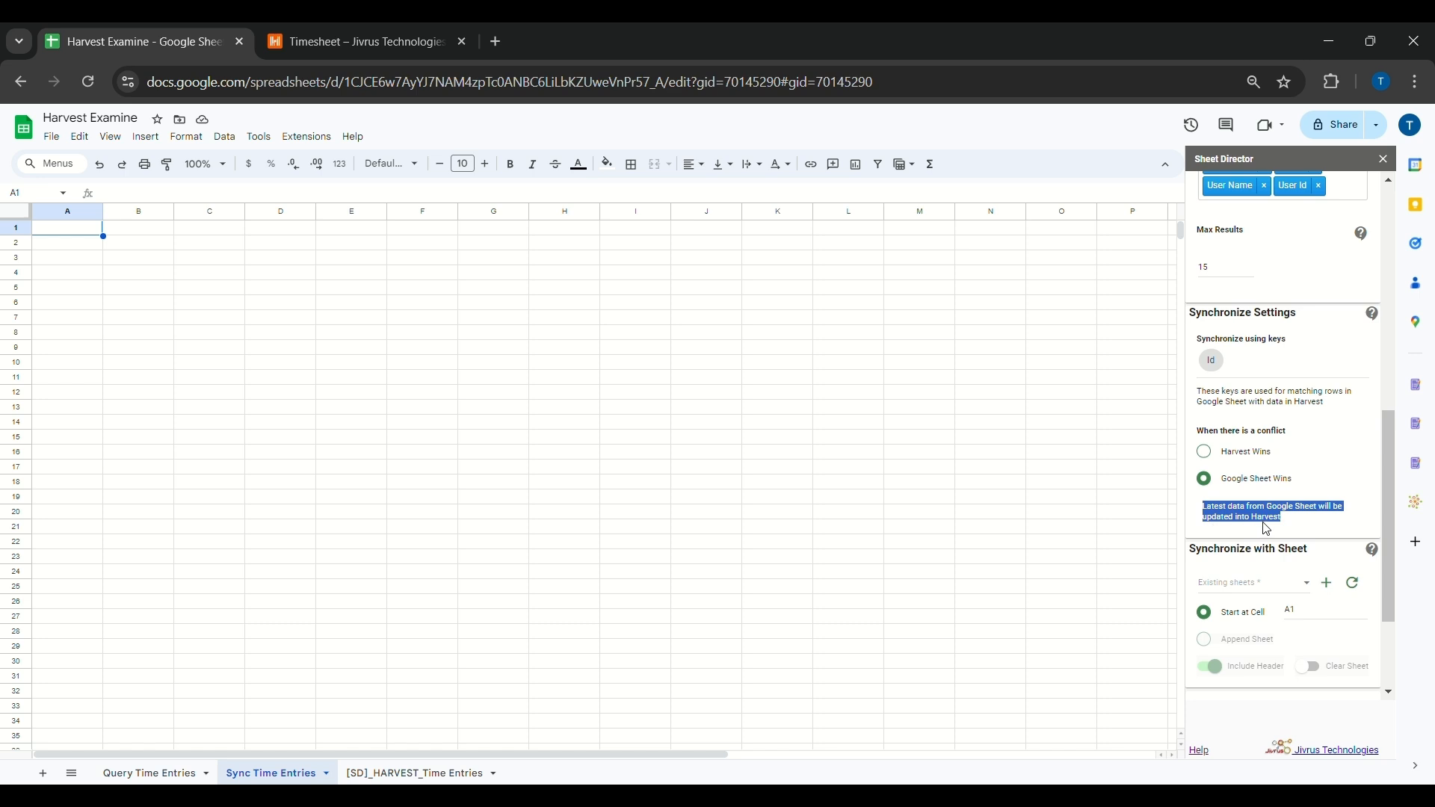
left_click(1264, 491)
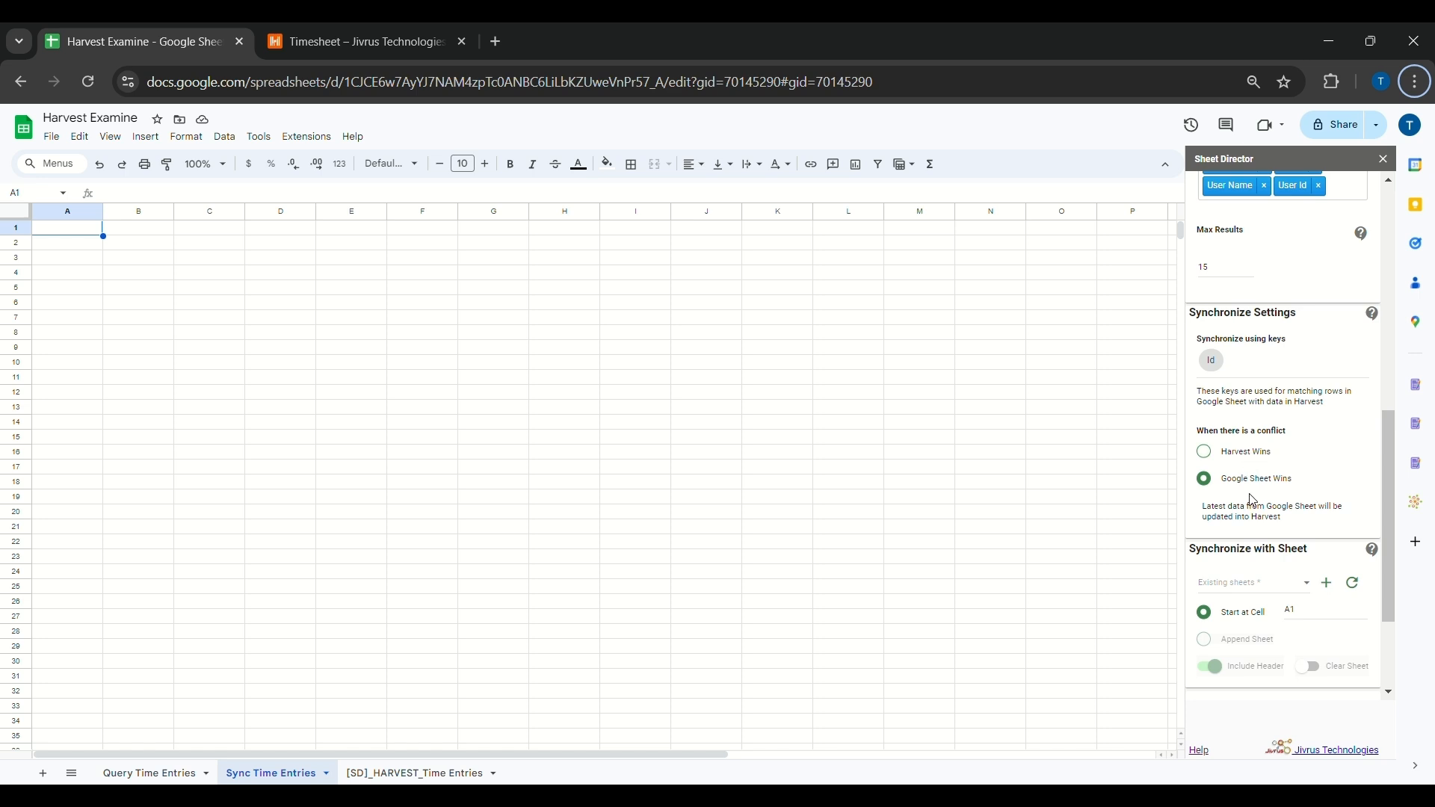
left_click(1249, 480)
Choose the Sync Time Entries sheet as the one to synchronize with.
scroll(1247, 490, "down", 2)
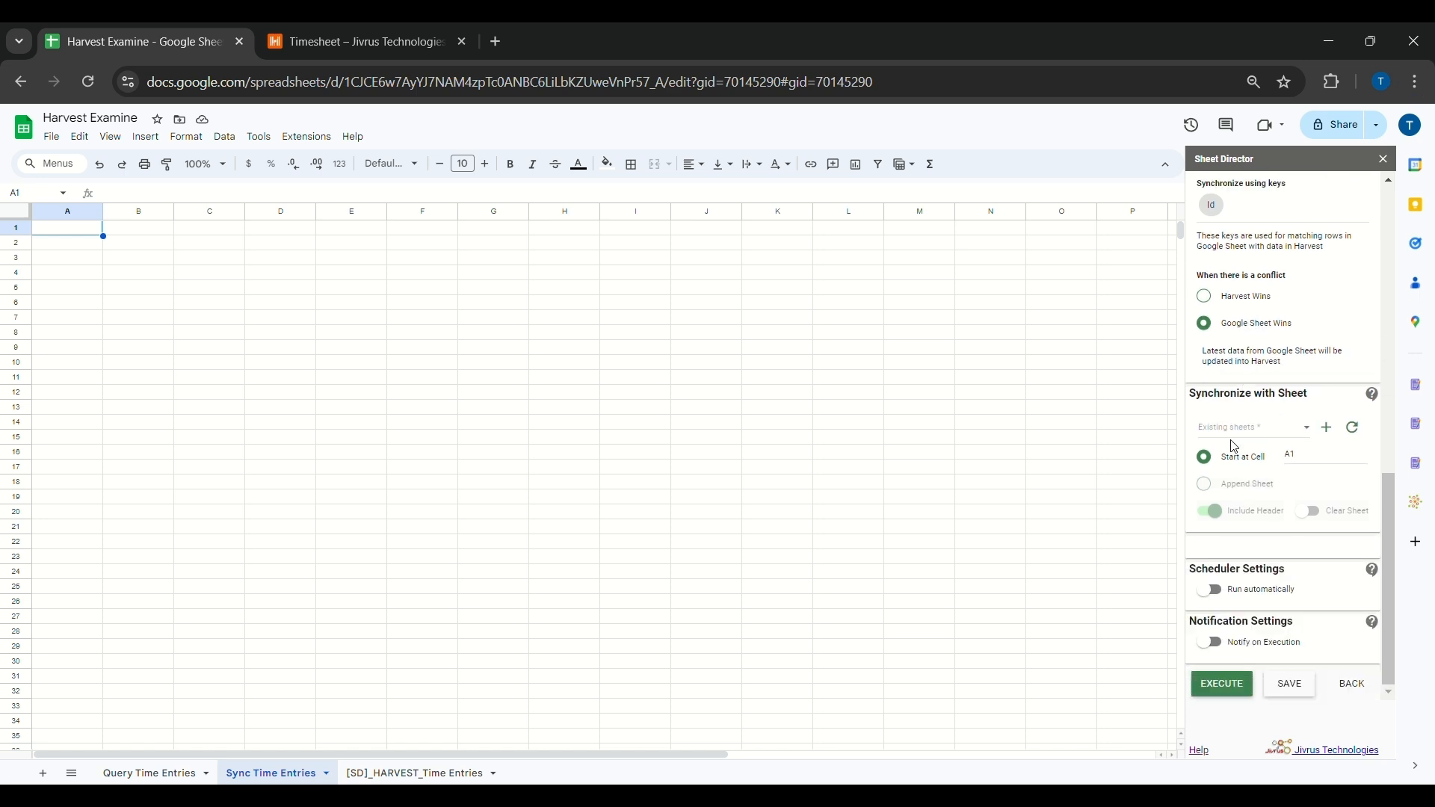
left_click(1246, 441)
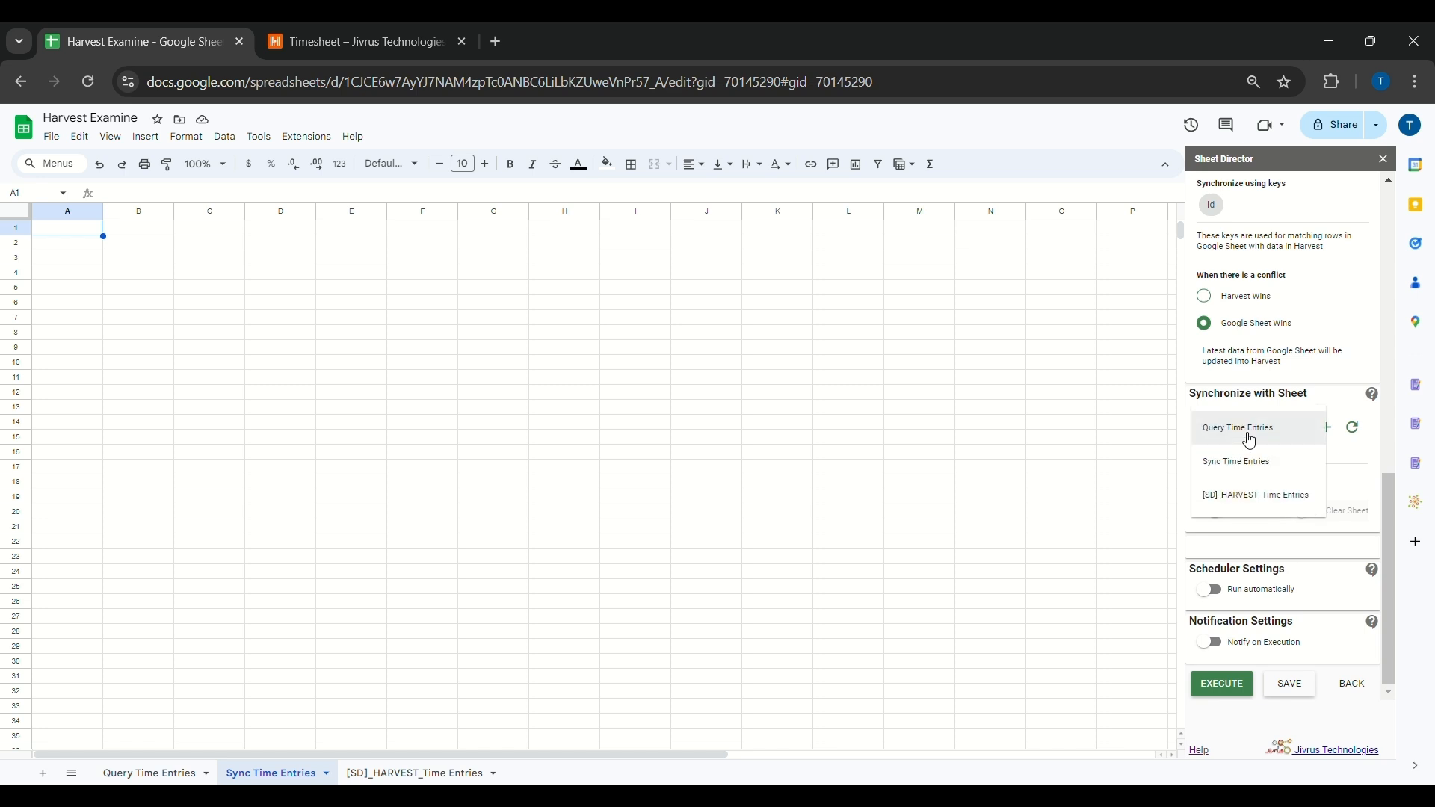
left_click(1250, 463)
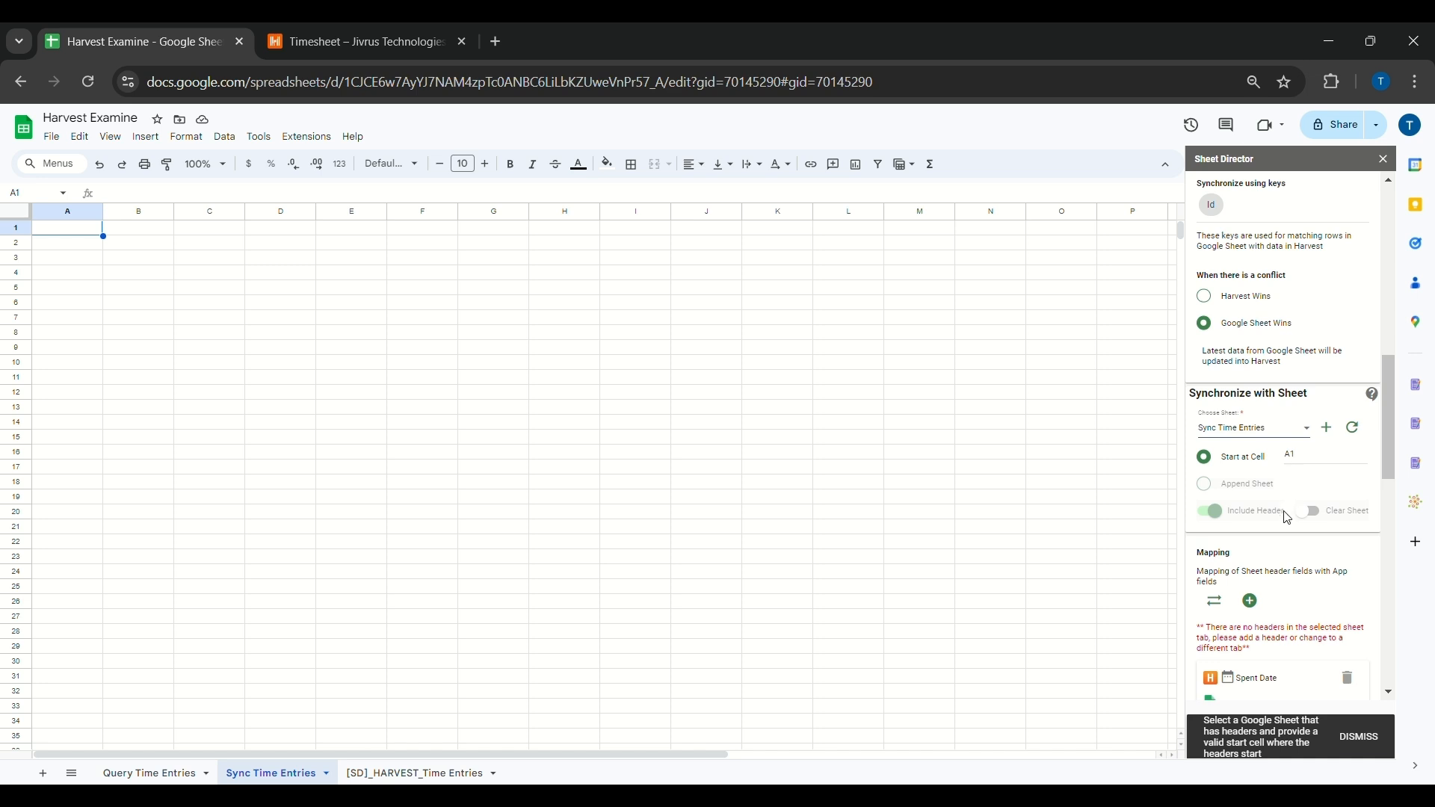
Execute the sync service and get the Harvest records into the empty sheet first.
scroll(1297, 658, "down", 10)
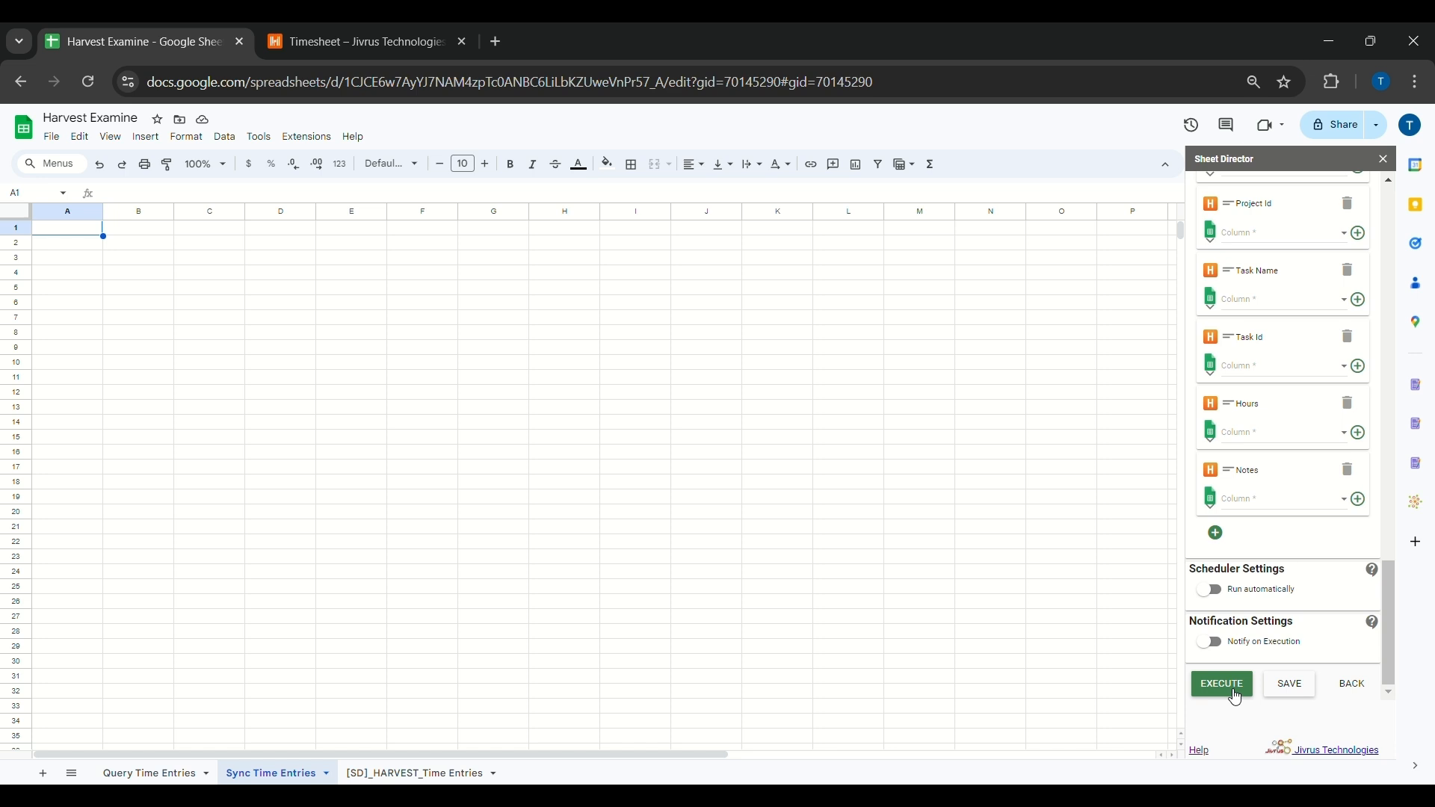
left_click(1229, 690)
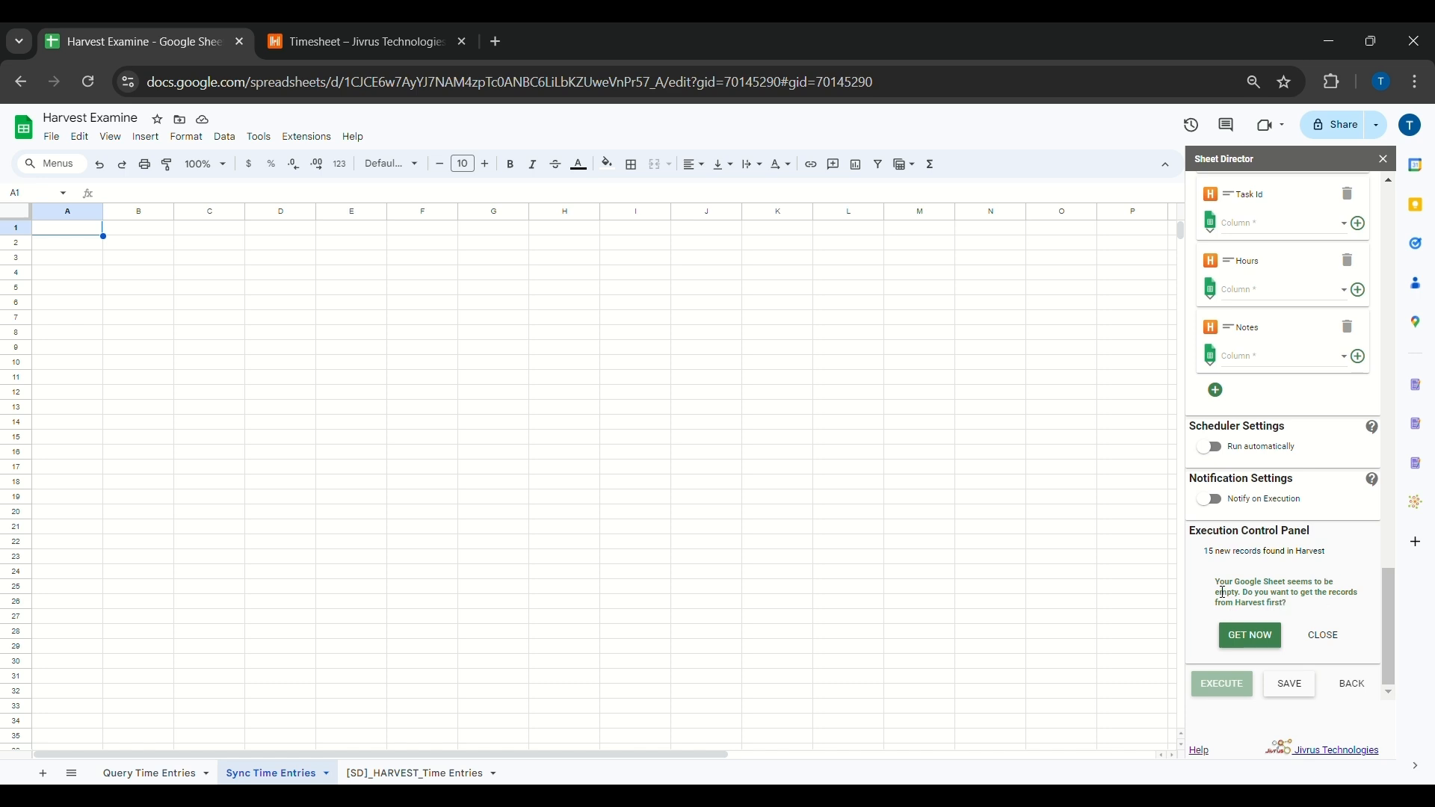
left_click_drag(1216, 582, 1349, 591)
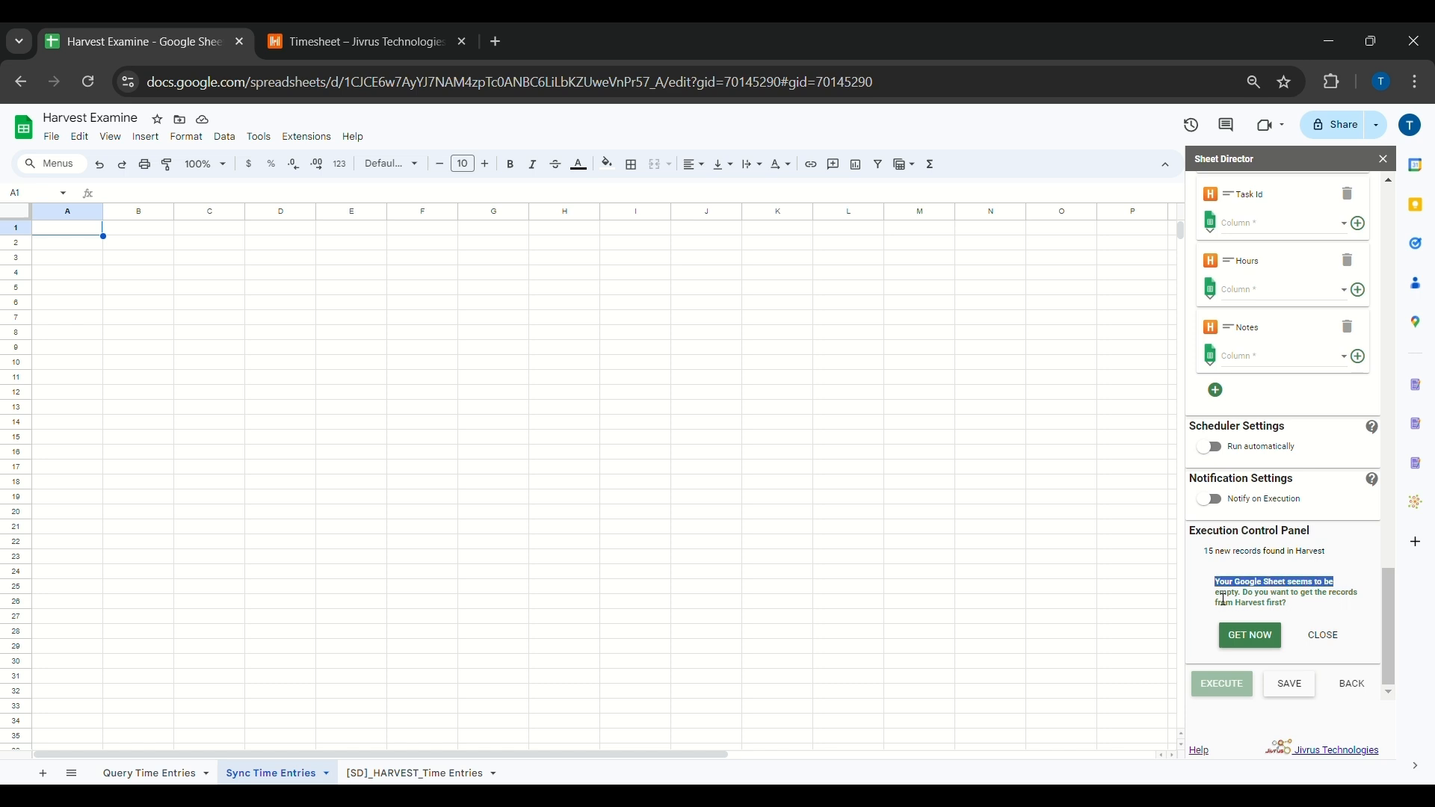
left_click_drag(1243, 593, 1298, 614)
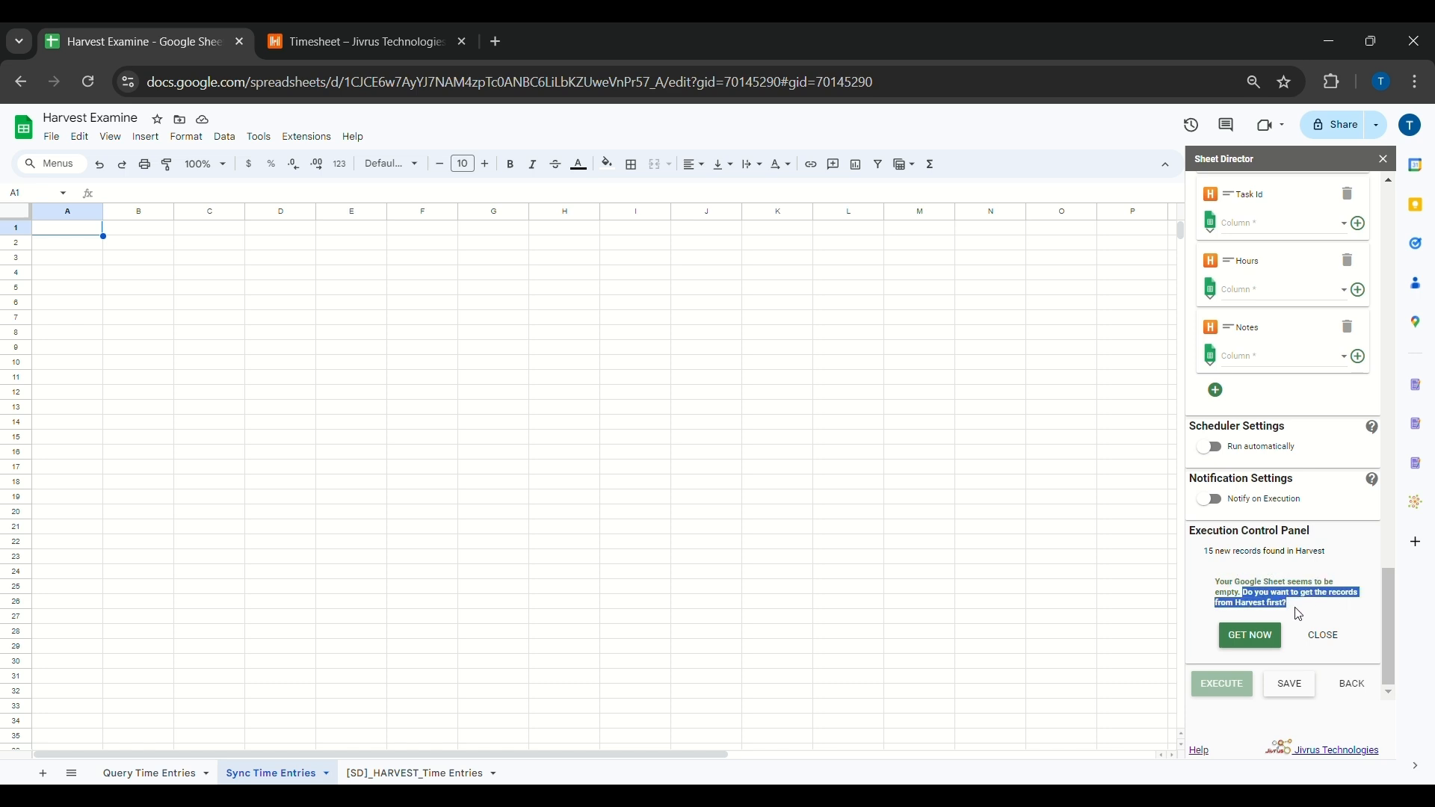
left_click(1288, 610)
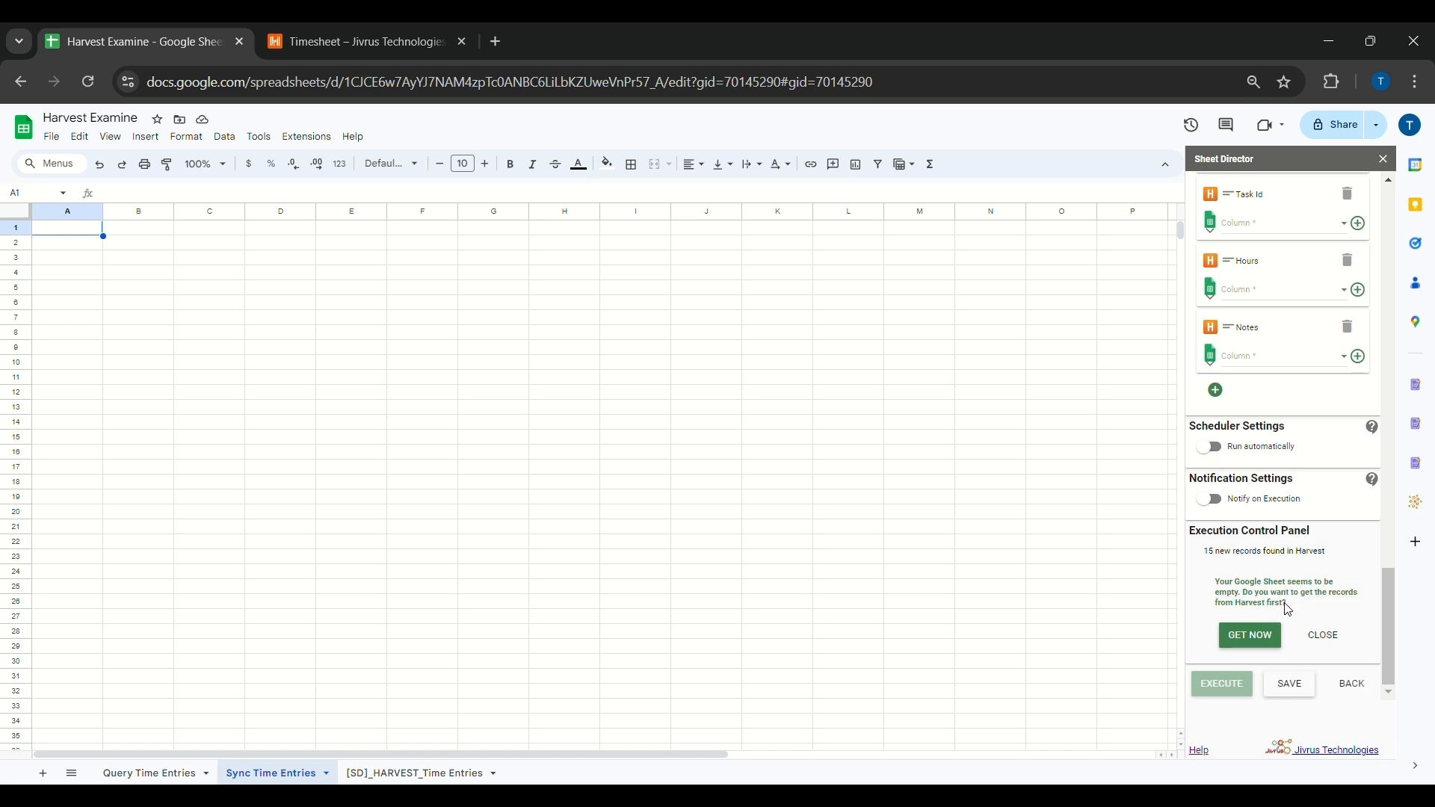
left_click(1252, 643)
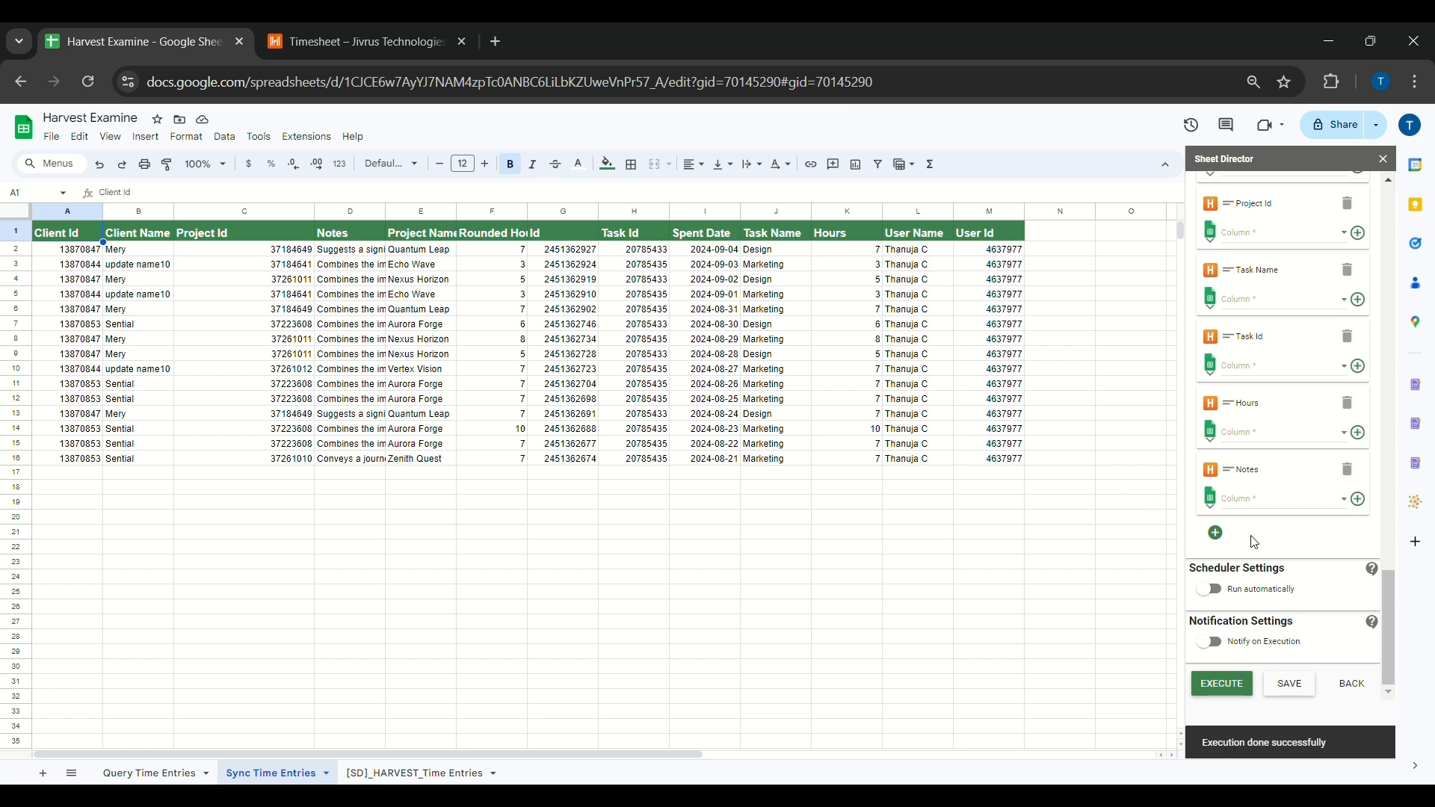
Accept the intelligent mapping of Harvest fields to sheet columns, and keep Notes mapped to the Notes column.
scroll(1255, 542, "up", 8)
scroll(1255, 542, "up", 2)
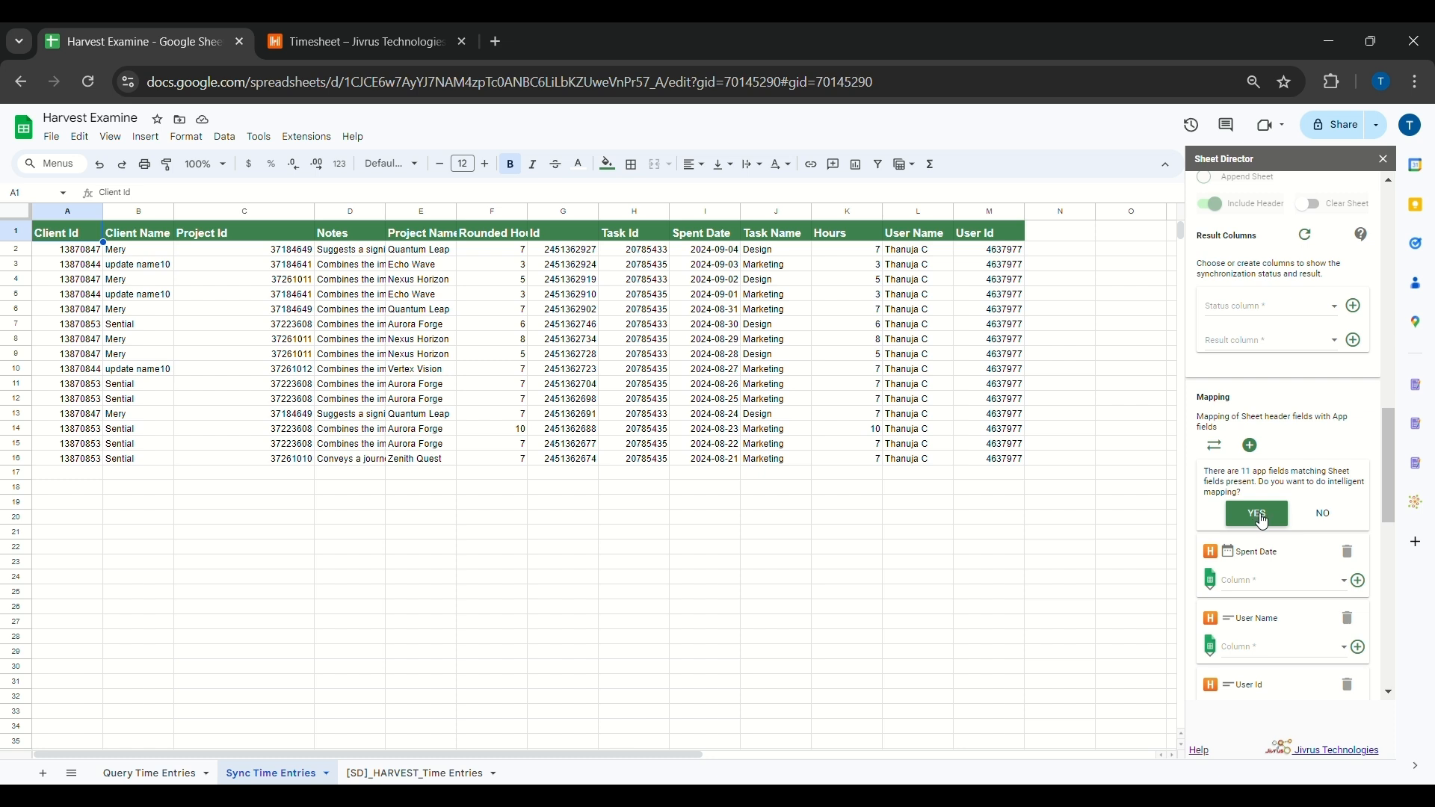
left_click(1259, 514)
scroll(1267, 512, "down", 3)
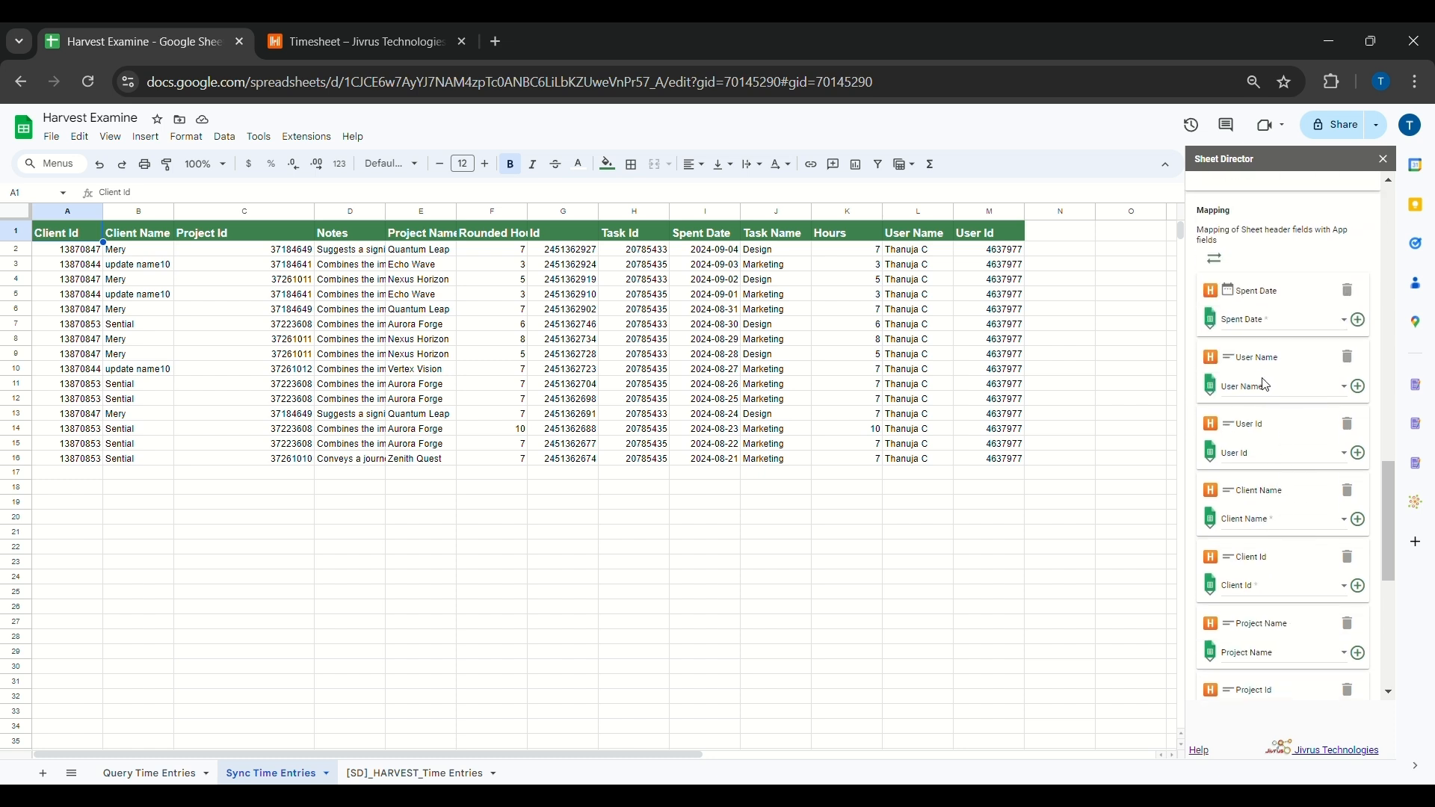
scroll(1281, 630, "down", 4)
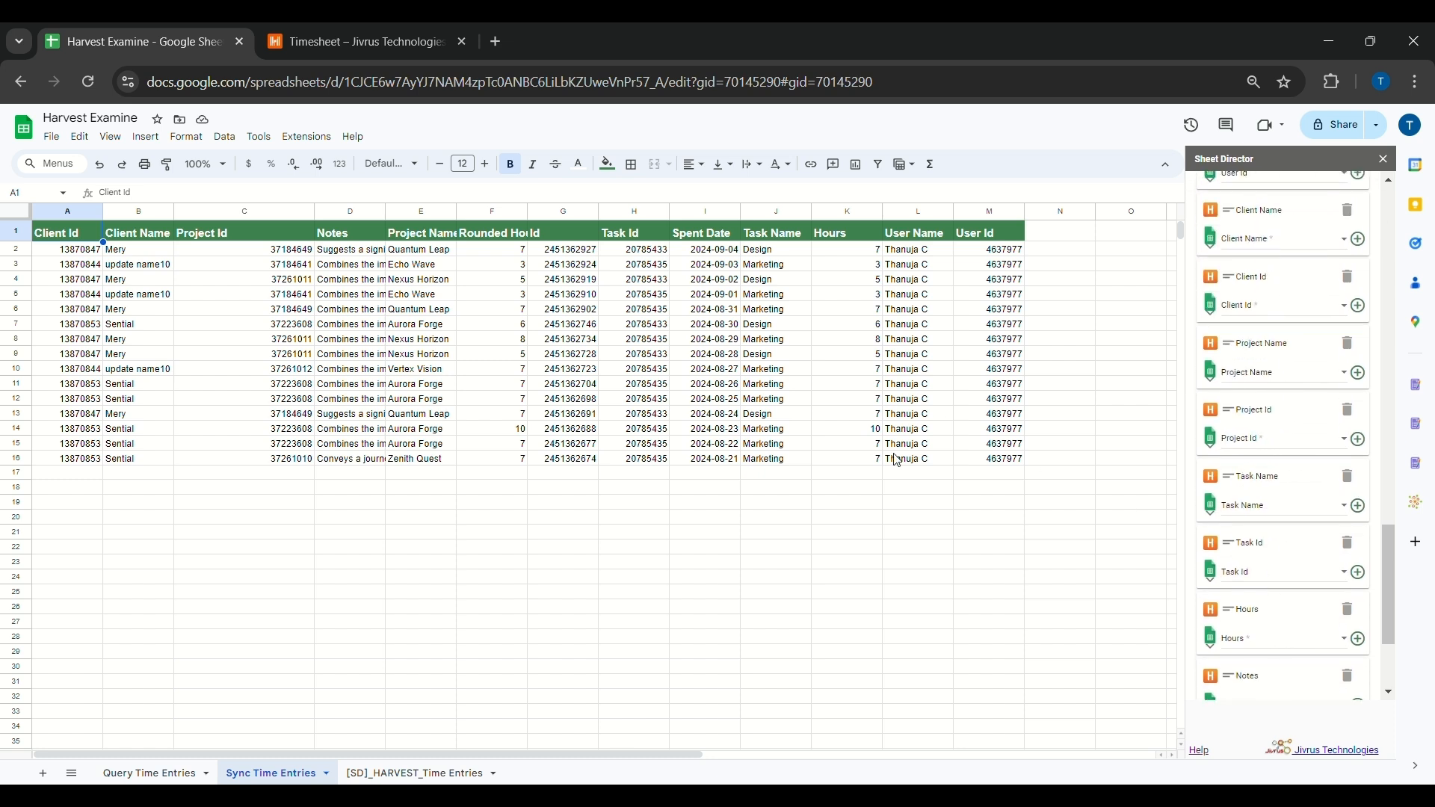
scroll(1311, 518, "down", 3)
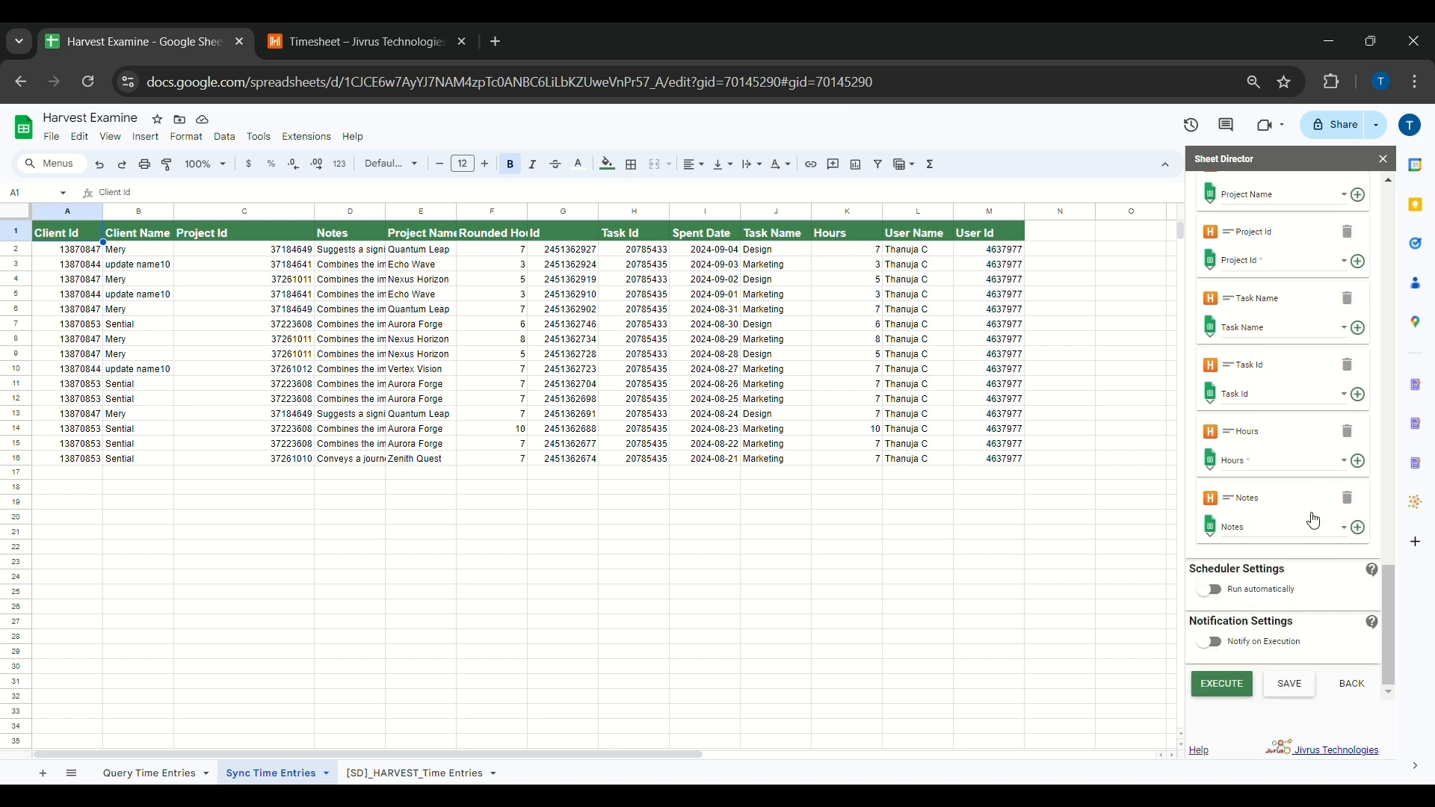
left_click(1314, 522)
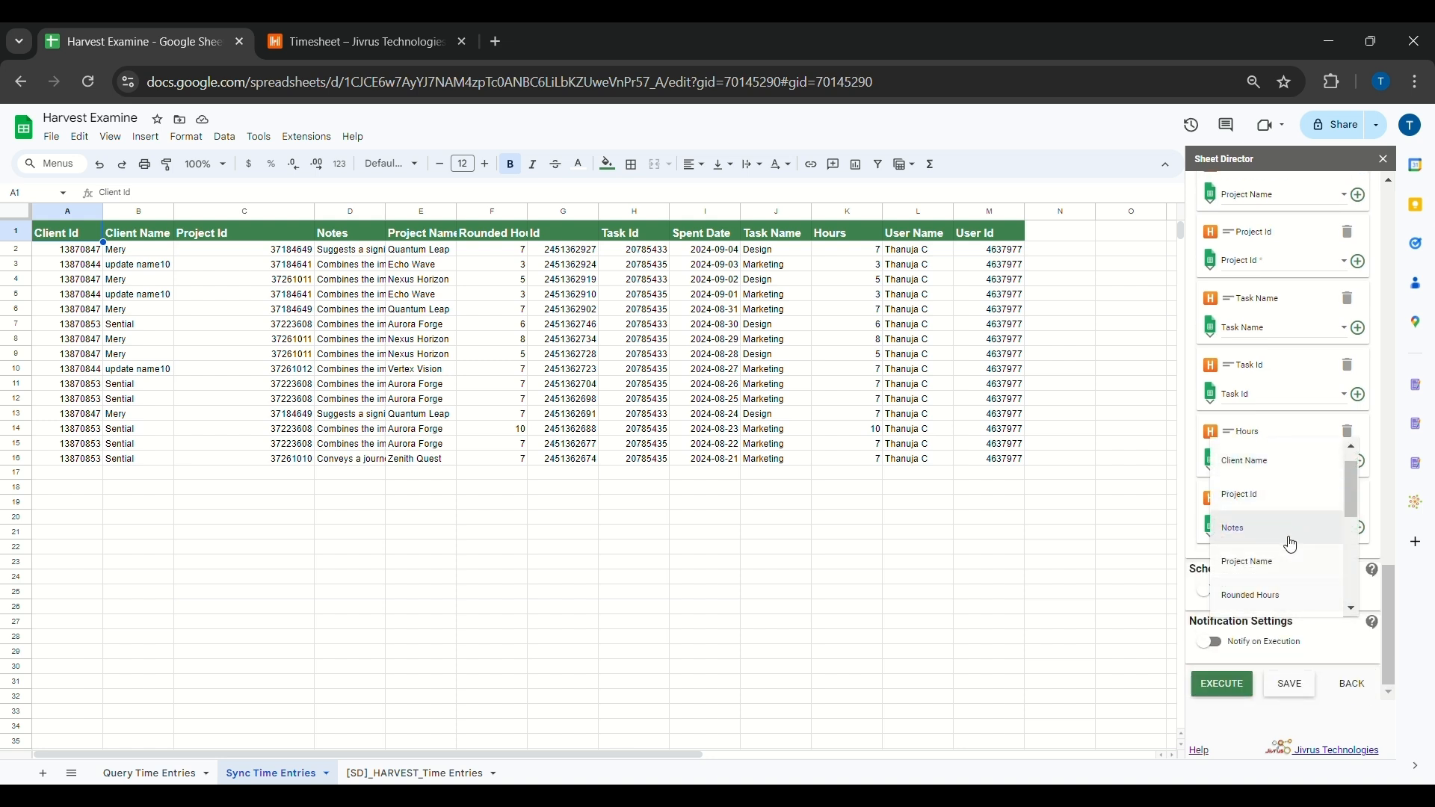
left_click(1294, 530)
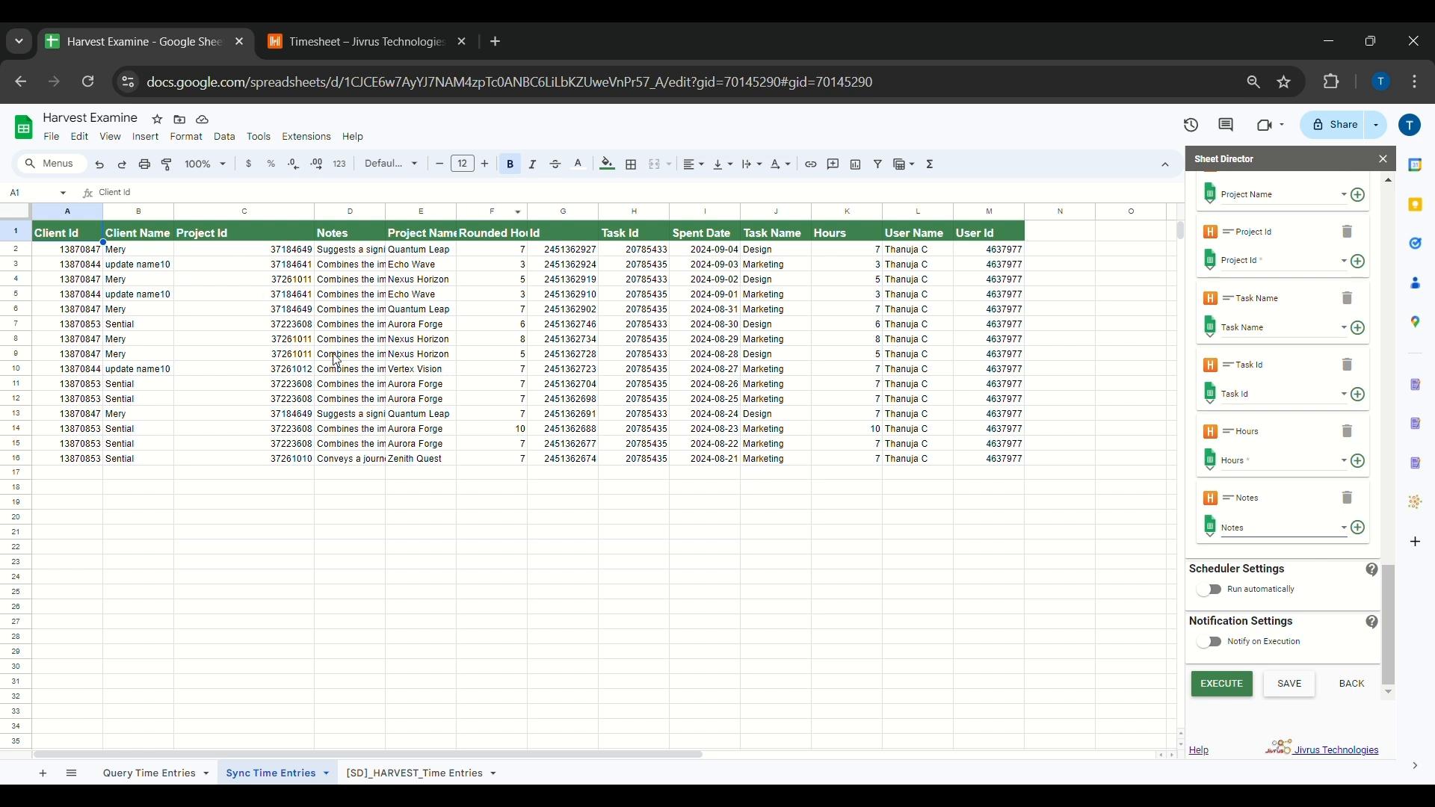
Create the [SD] Status and [SD] Result columns as the service's status and result columns.
scroll(1308, 547, "up", 8)
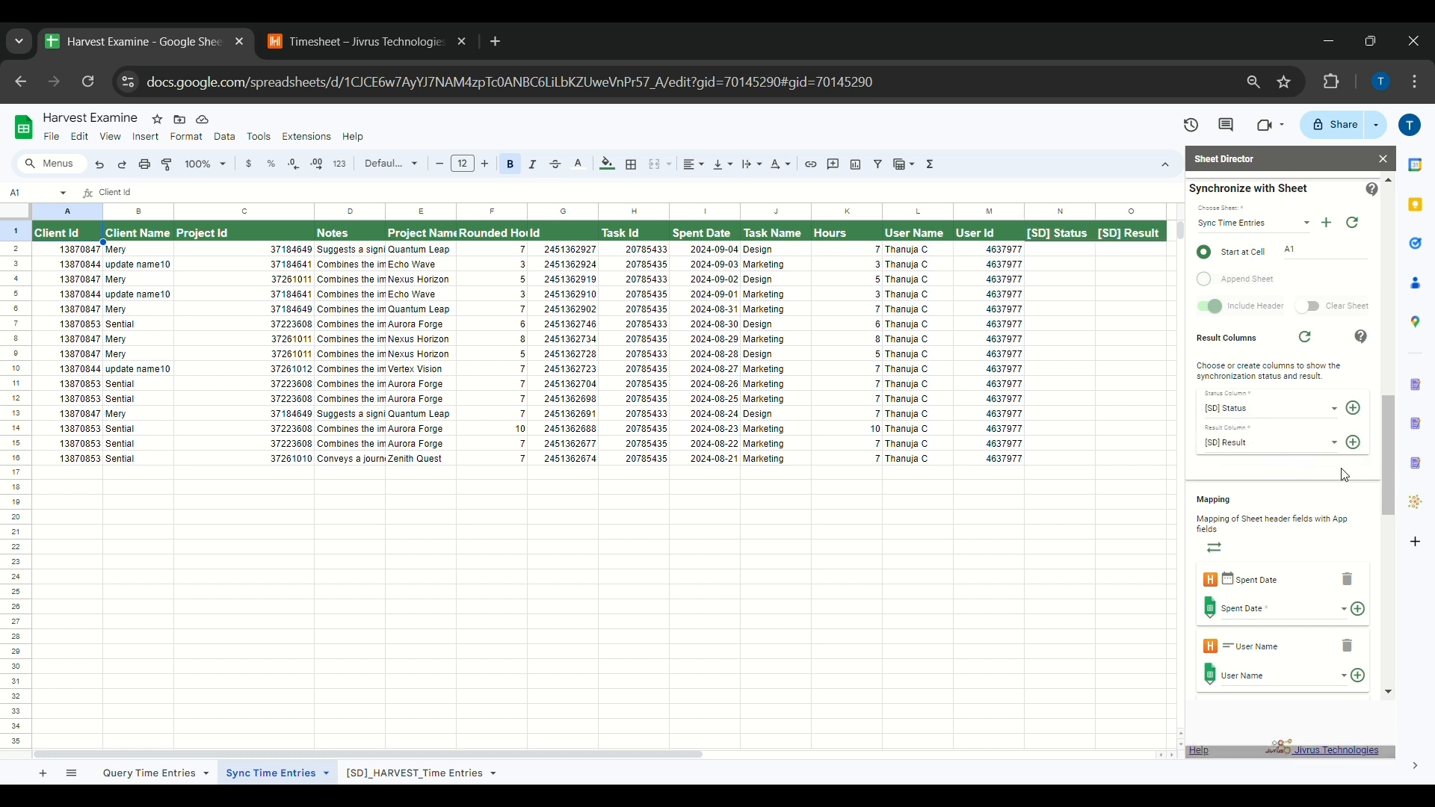
scroll(1345, 475, "down", 10)
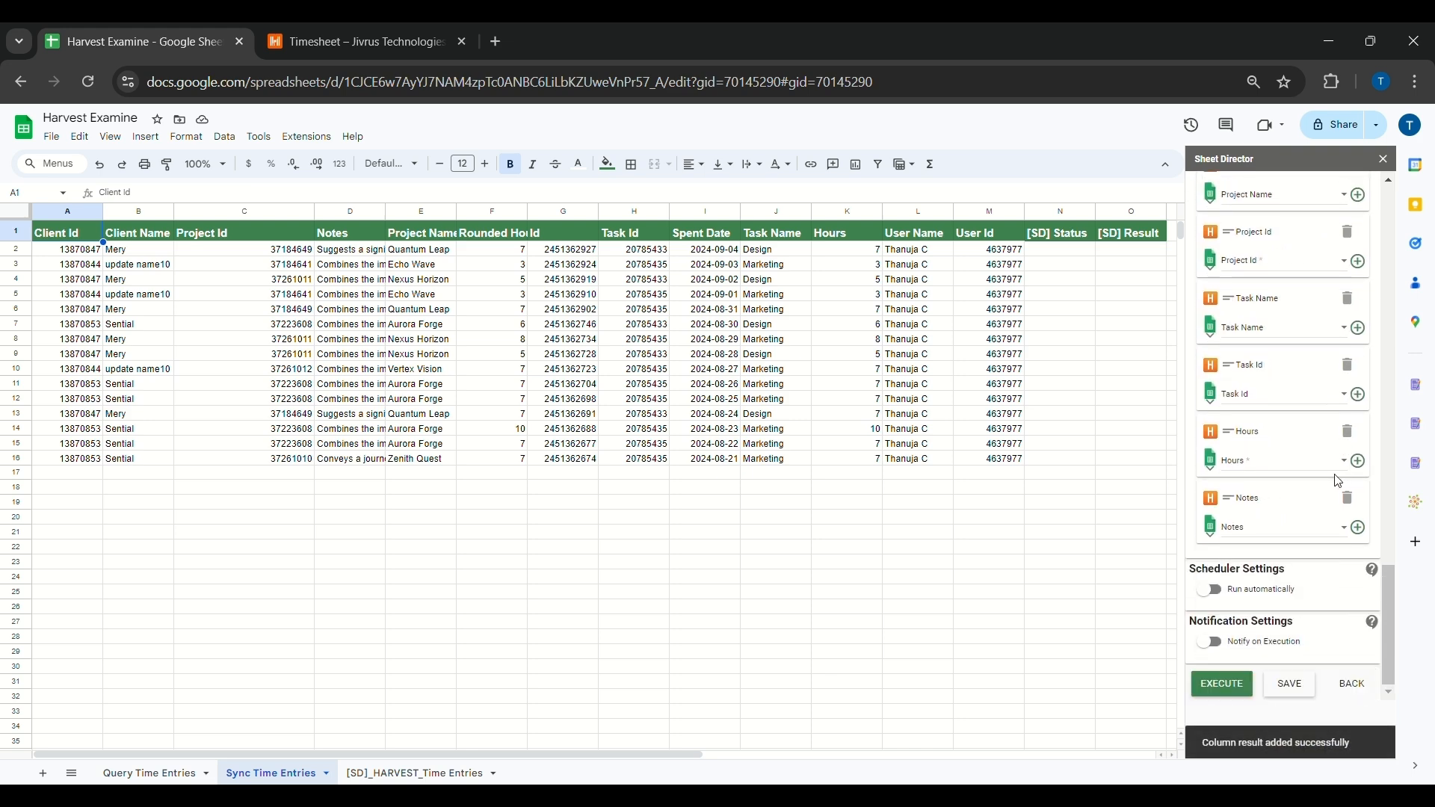
Widen the Client Name and Notes columns, and copy row 2's client Id and name into row 3.
left_click(138, 476)
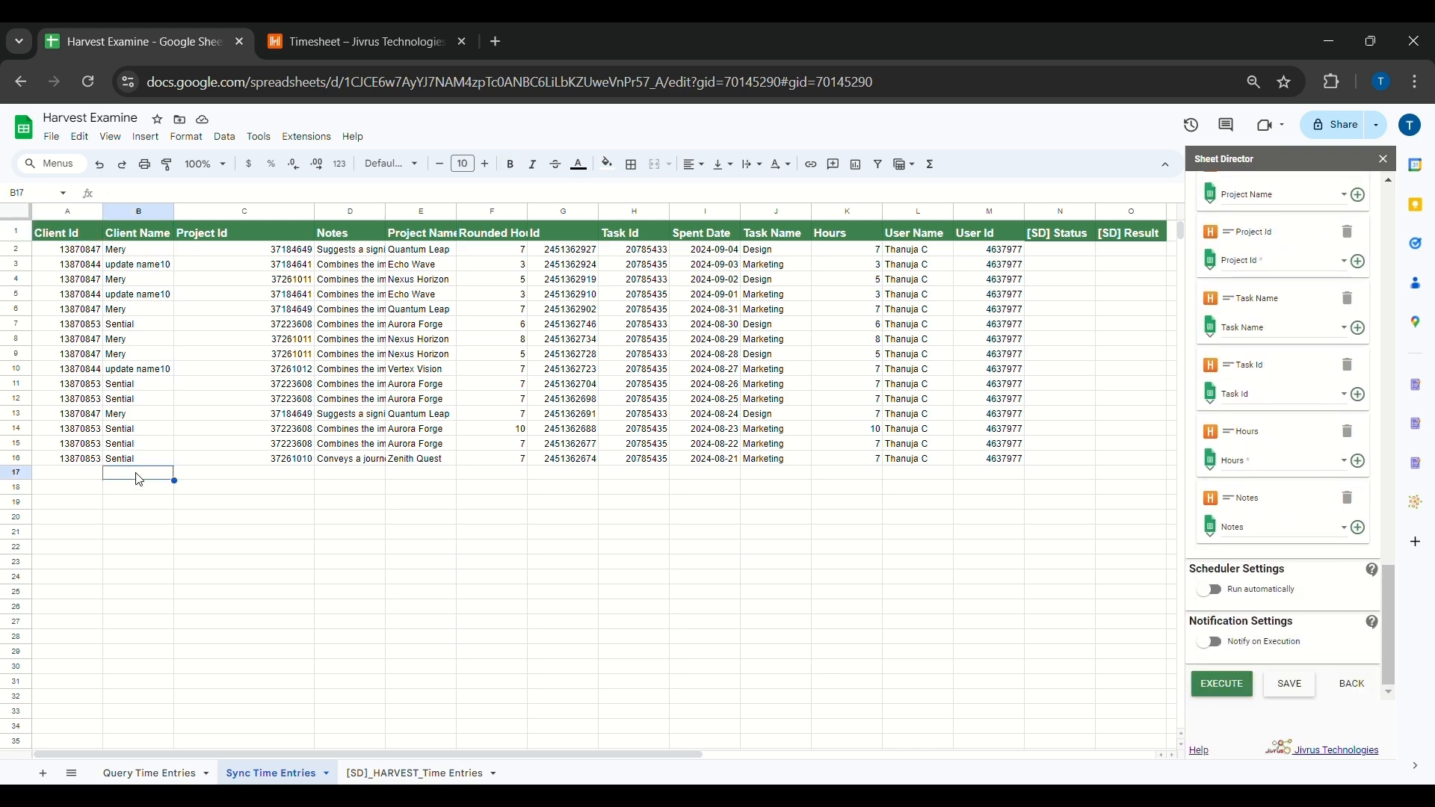
left_click_drag(174, 211, 235, 212)
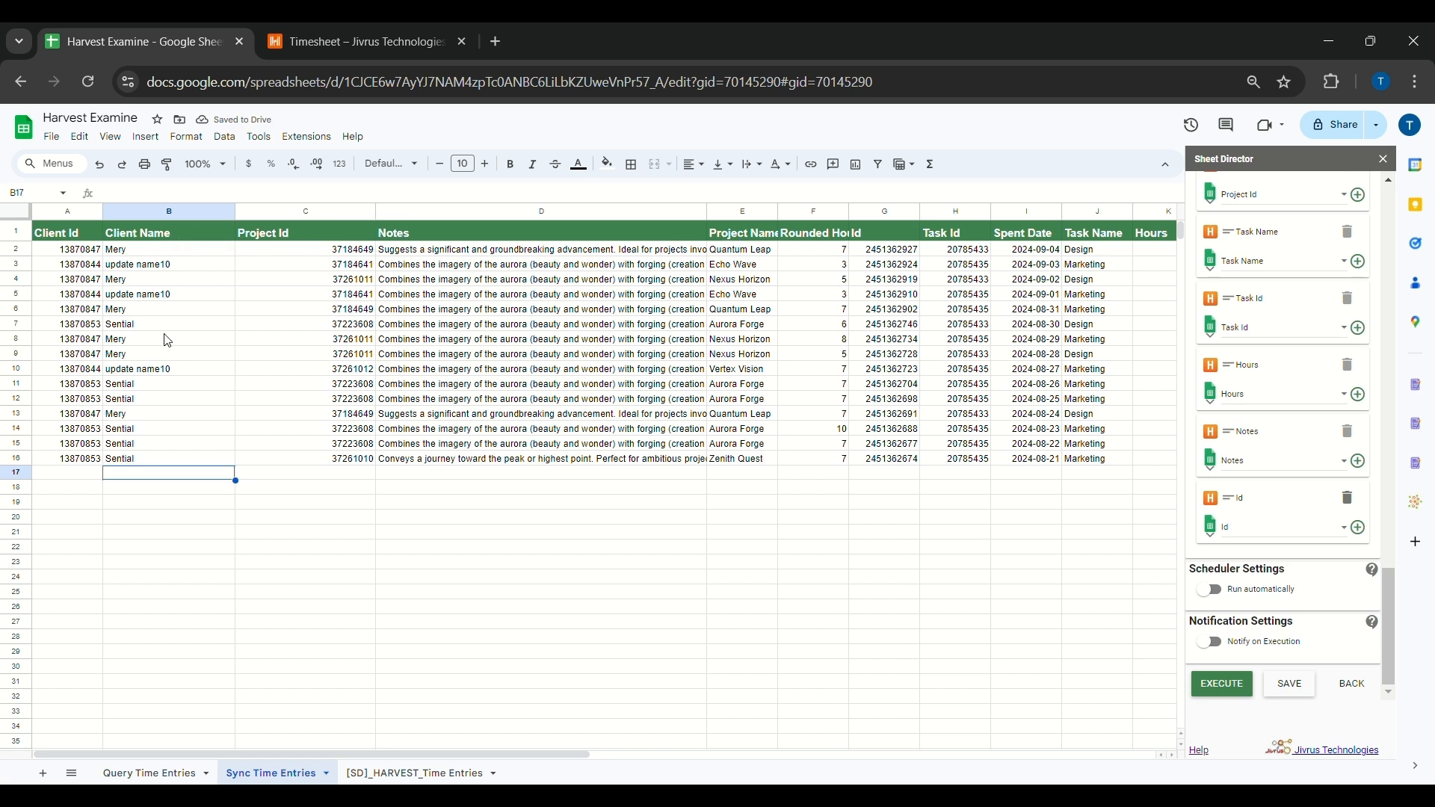
mouse_move(120, 250)
left_mouse_down()
mouse_move(75, 251)
mouse_move(141, 265)
left_mouse_up()
key("ctrl+c")
key("ctrl+v")
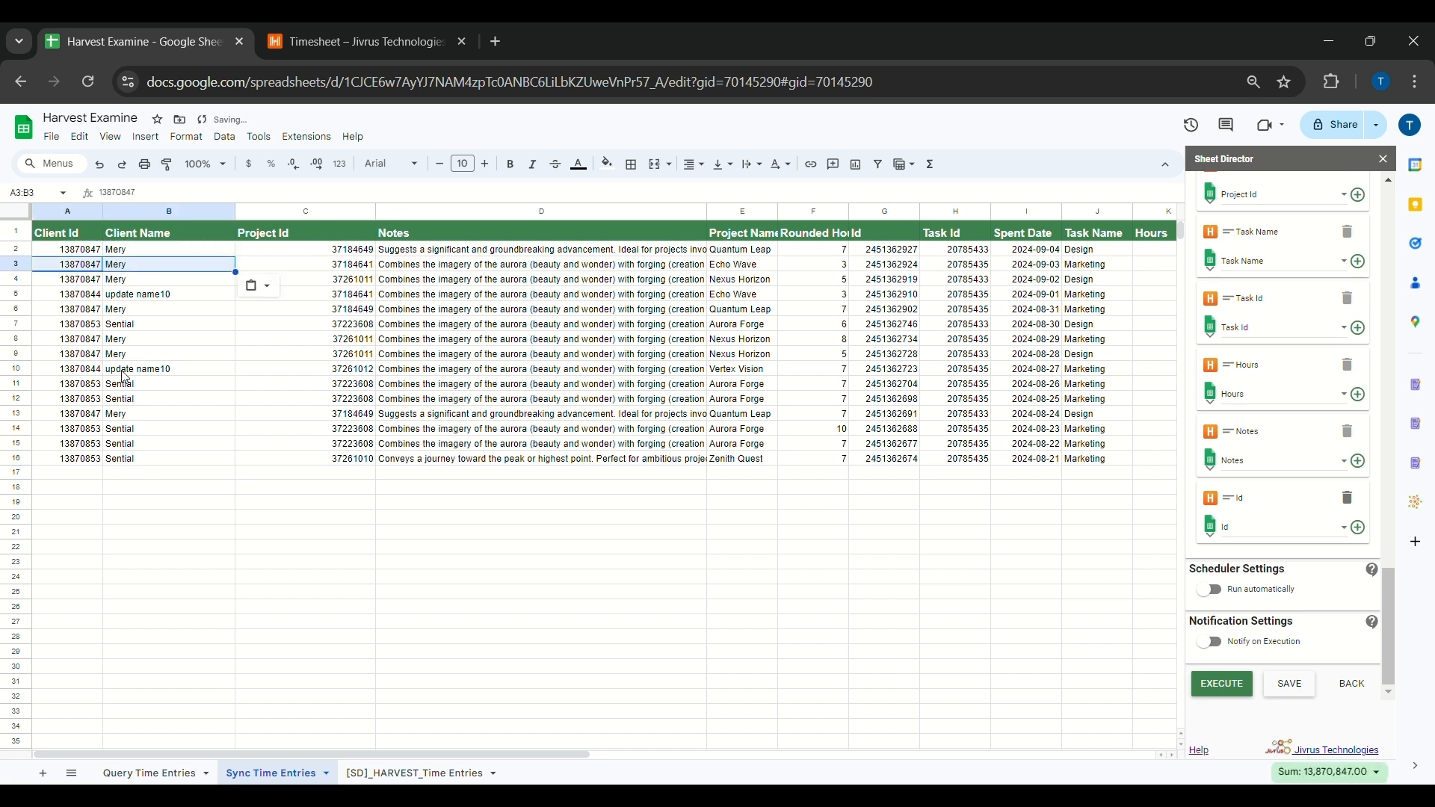
Copy row 11's client Id and name into rows 10 and 5.
key("ctrl+c")
left_click_drag(86, 382, 139, 371)
key("ctrl+v")
left_click_drag(84, 294, 142, 297)
key("ctrl+v")
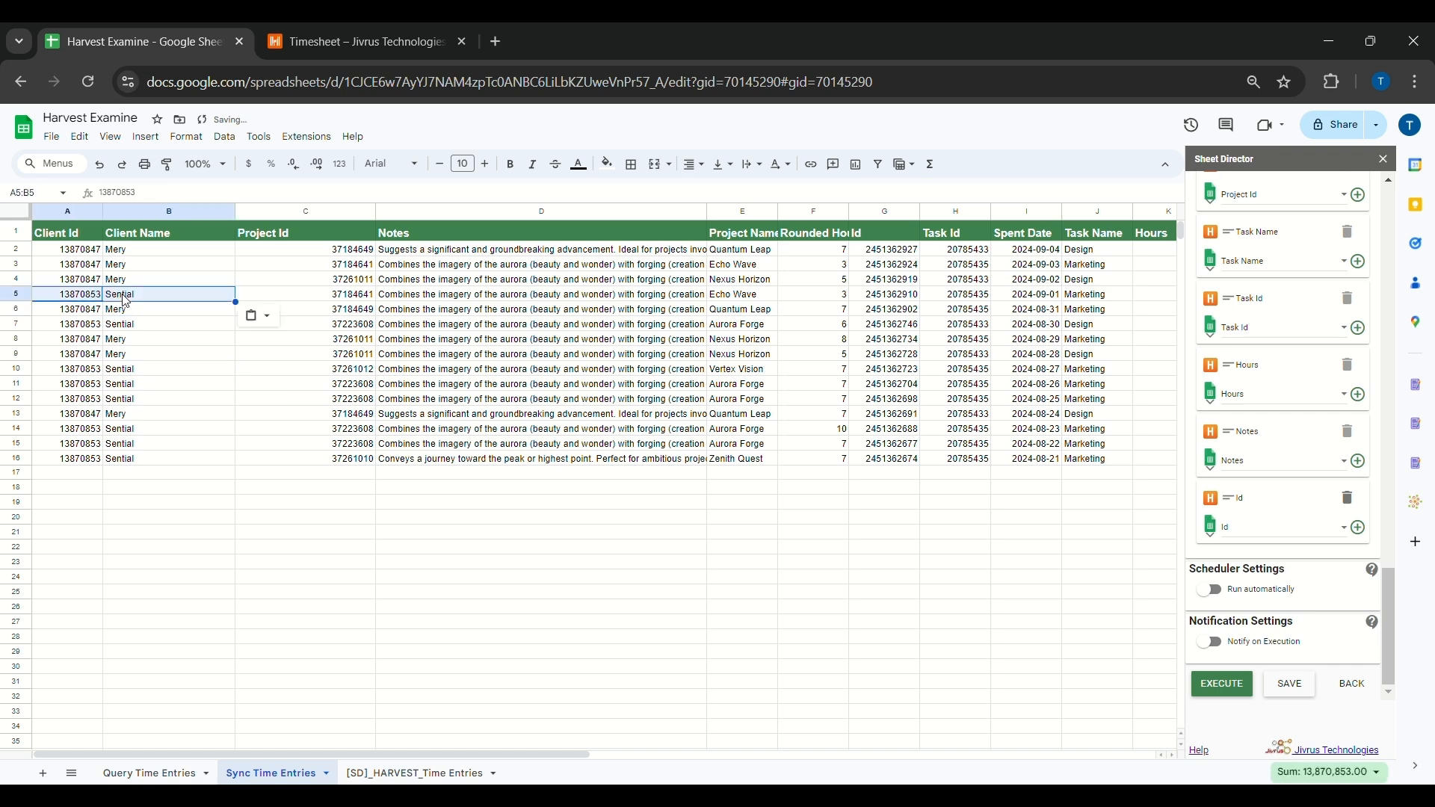
left_click(170, 323)
Replace the note in row 3 with "Changing the Client and Project".
double_click(509, 263)
key("ctrl+a")
type("Completed")
double_click(393, 265)
type("C")
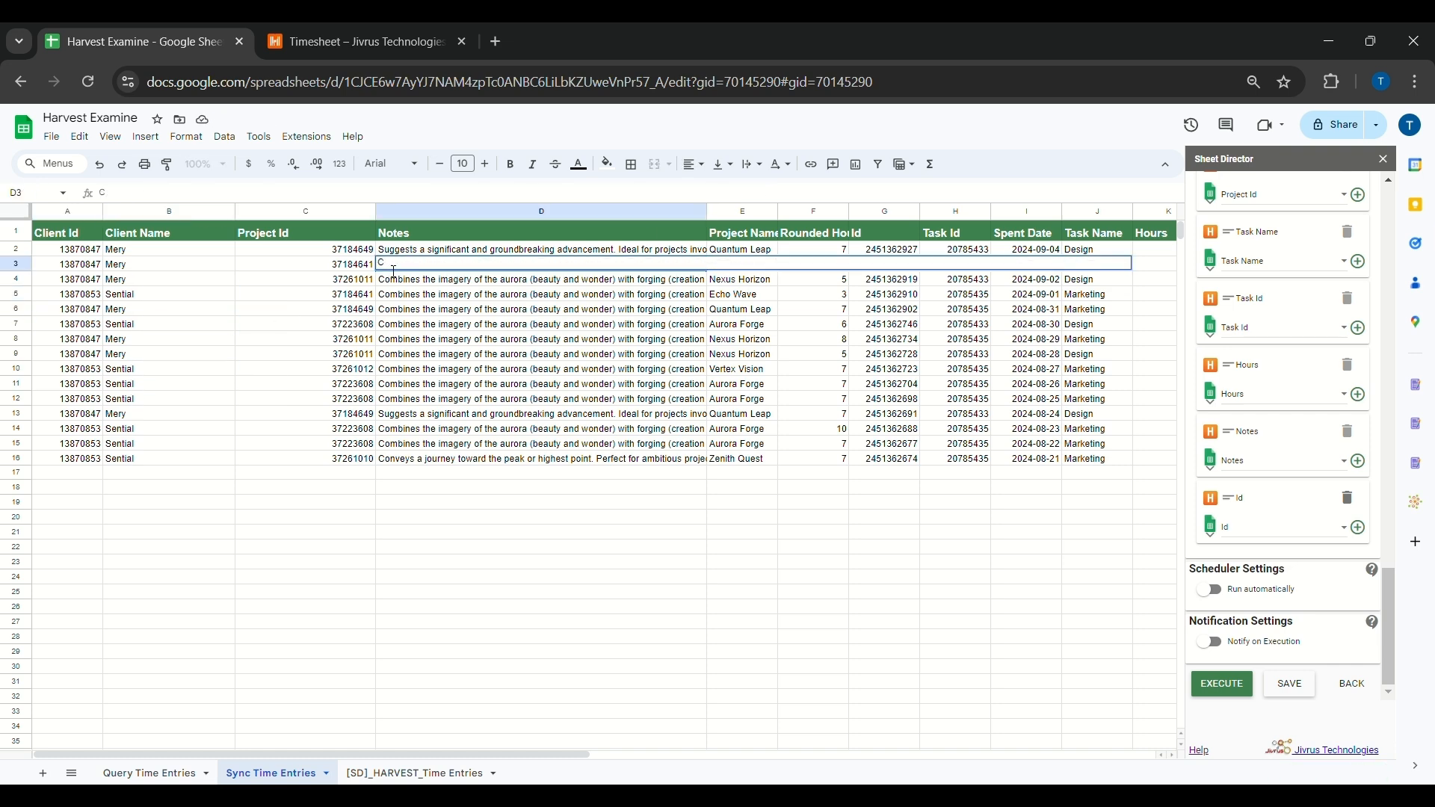
type("hanging the Client and Project")
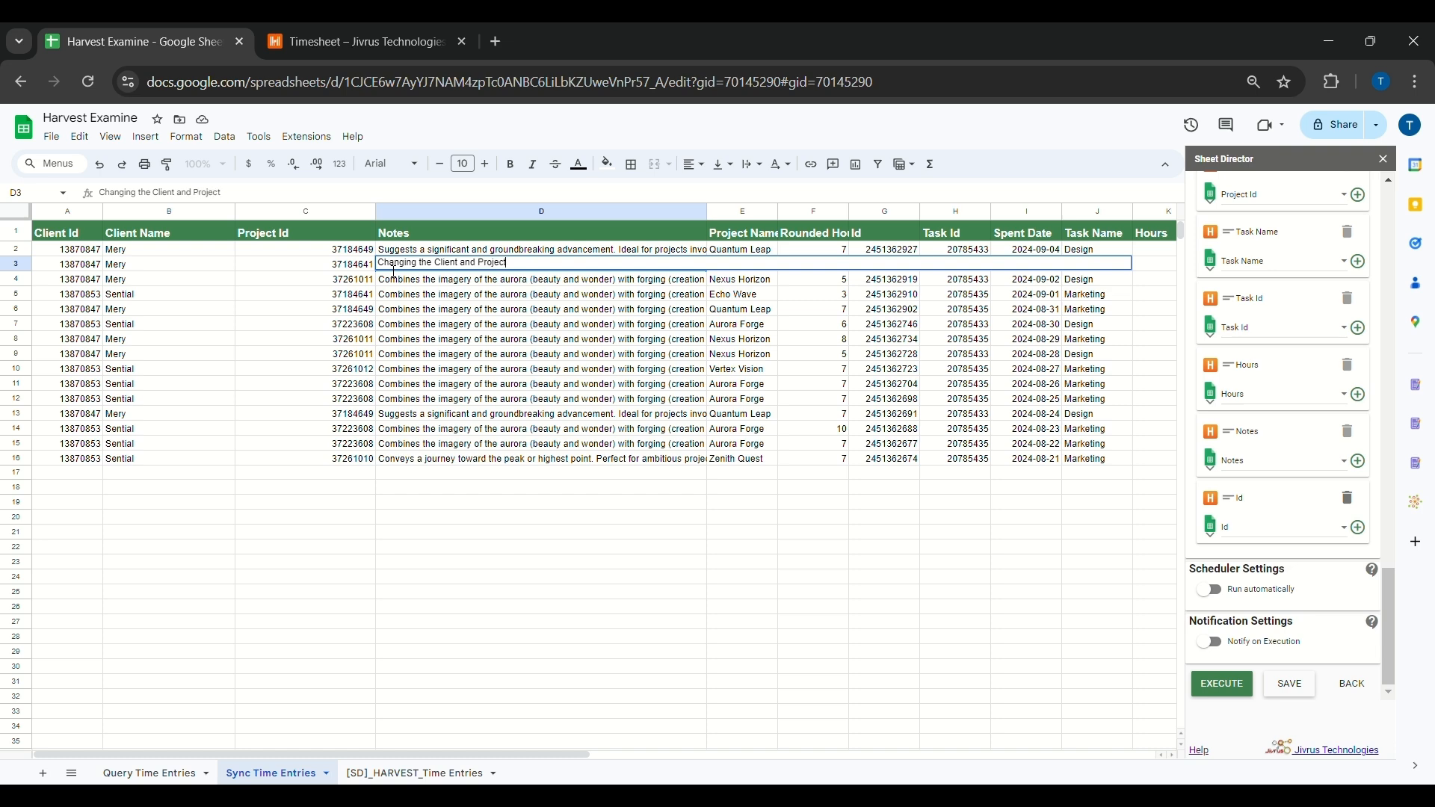
triple_click(394, 267)
left_click(411, 383)
left_click(426, 267)
left_click(441, 308)
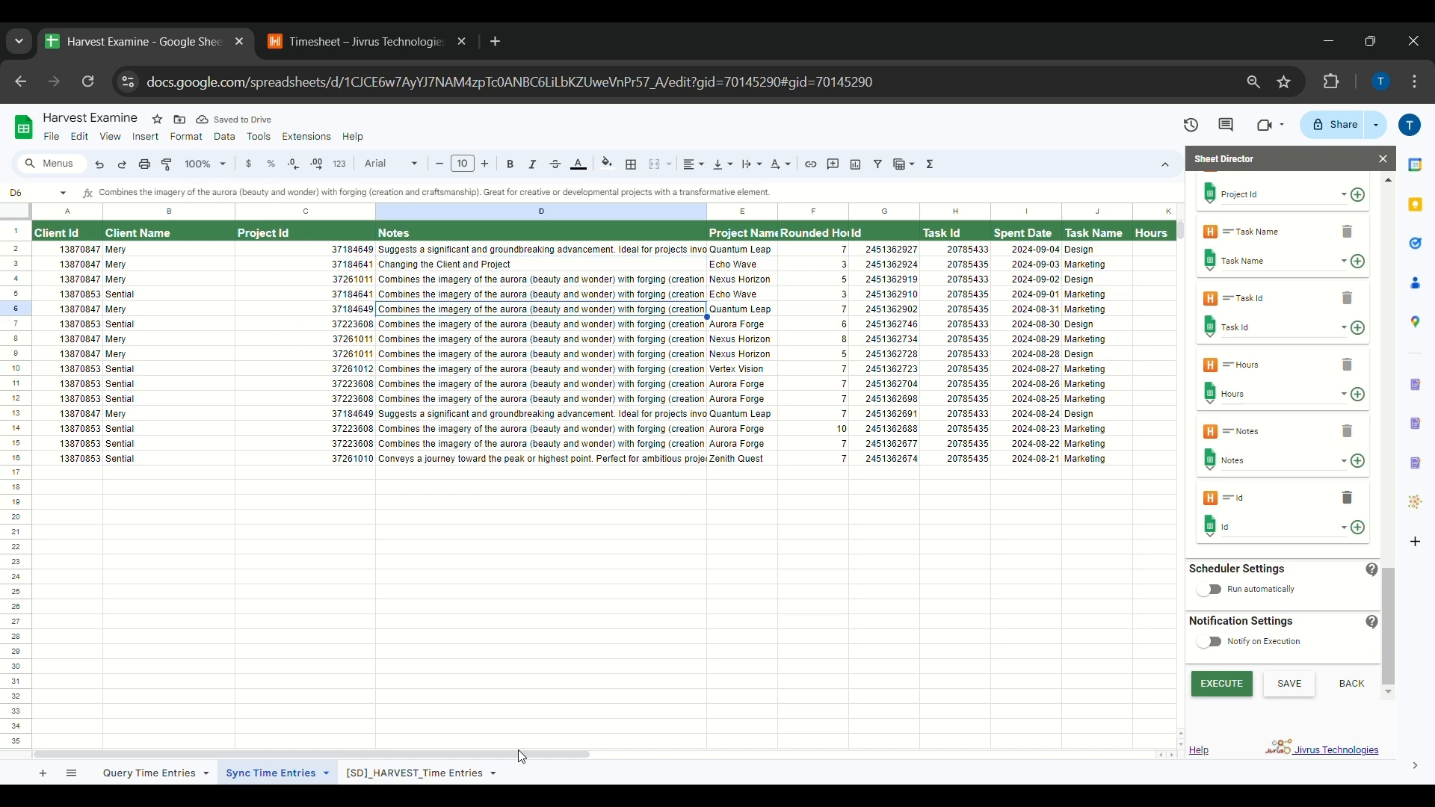
Widen the Notes column of the Sync Time Entries sheet.
scroll(441, 309, "right", 3)
left_click_drag(603, 211, 689, 211)
left_click_drag(812, 226, 813, 226)
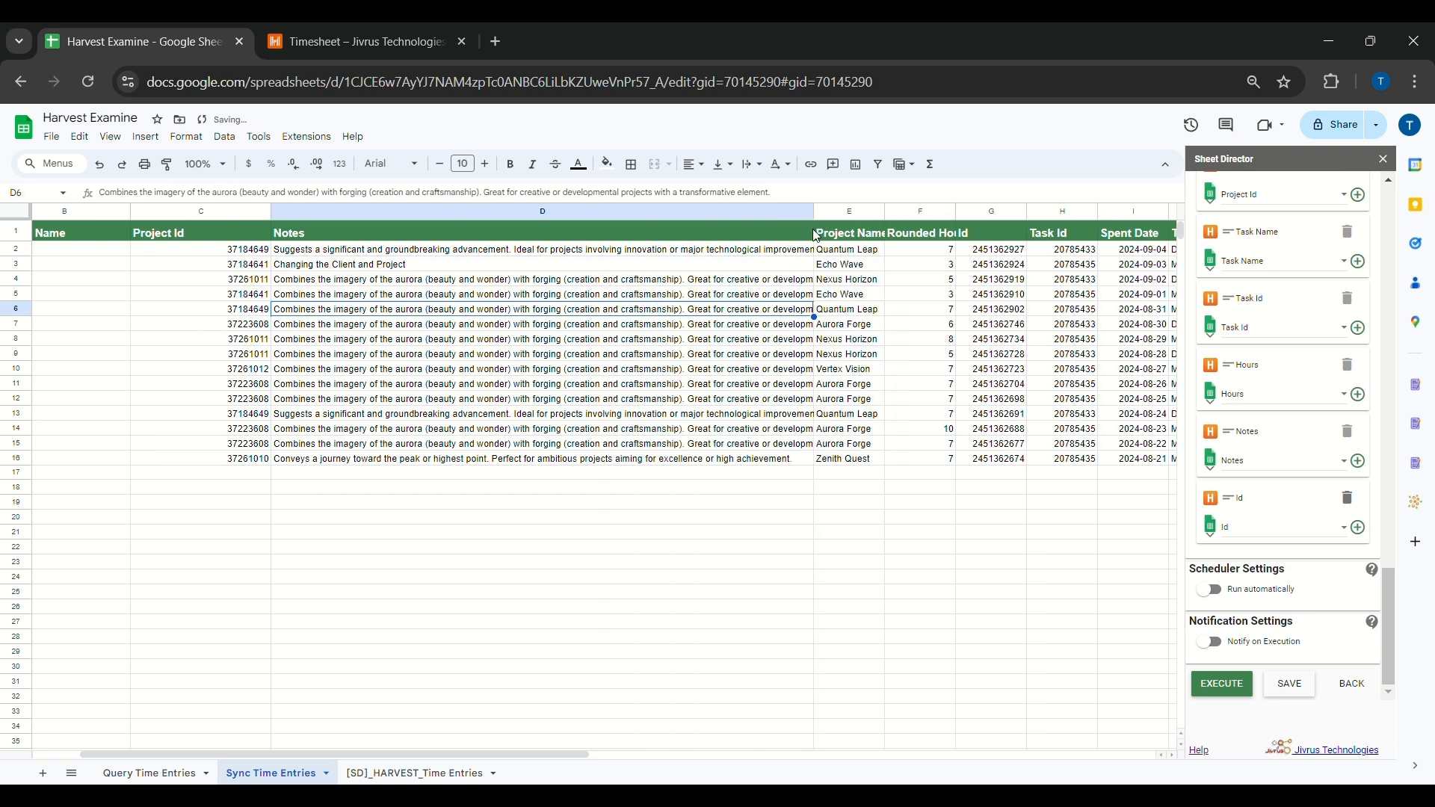
Copy row 2's project name and project Id into row 3.
left_click(875, 250)
key("ctrl+c")
left_click(871, 264)
key("ctrl+v")
left_click(250, 249)
key("ctrl+c")
left_click(256, 266)
key("ctrl+v")
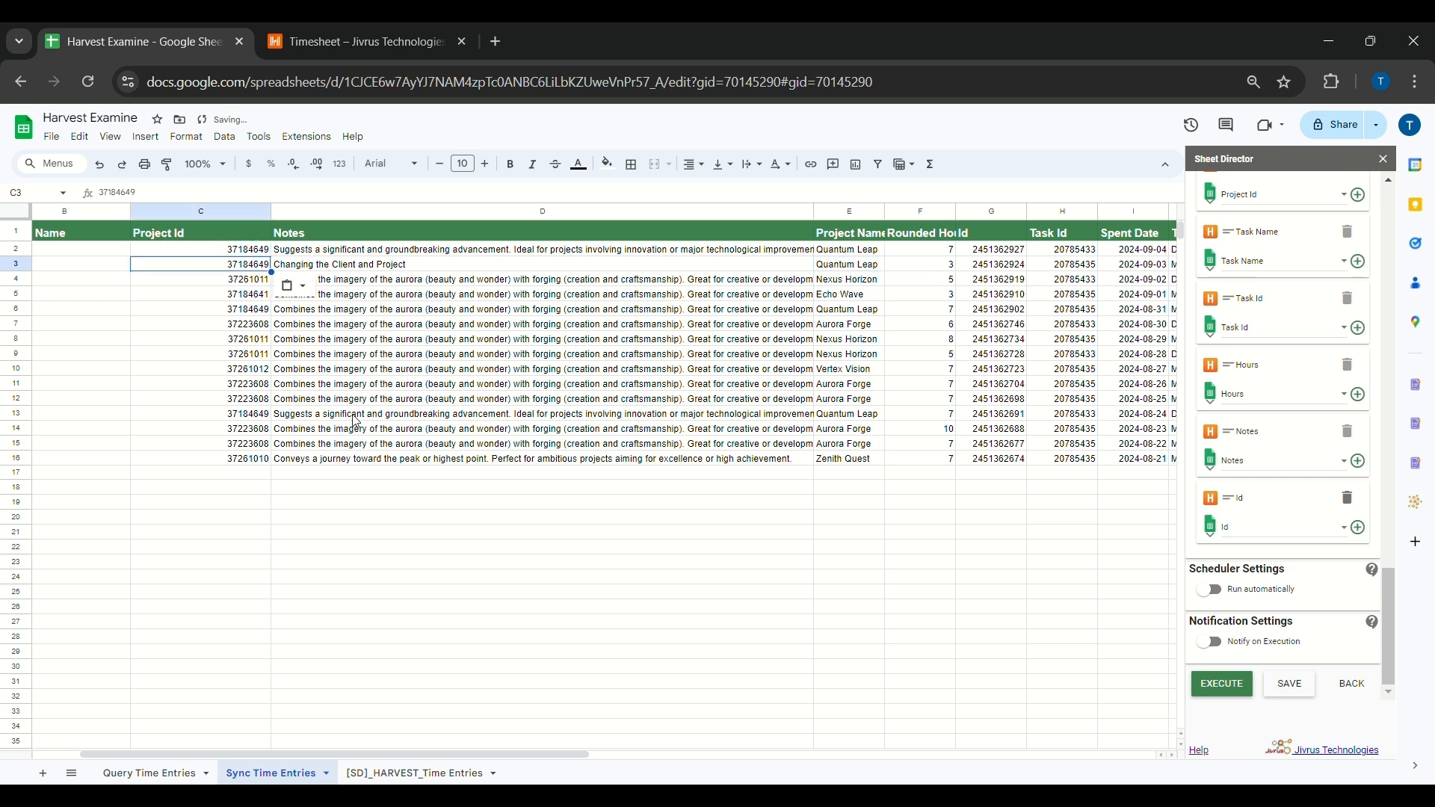
Reload the Harvest timesheet and compare its Tuesday, 03 Sep entry with row 3's spent date, project and client in the sheet.
left_click_drag(520, 755, 553, 757)
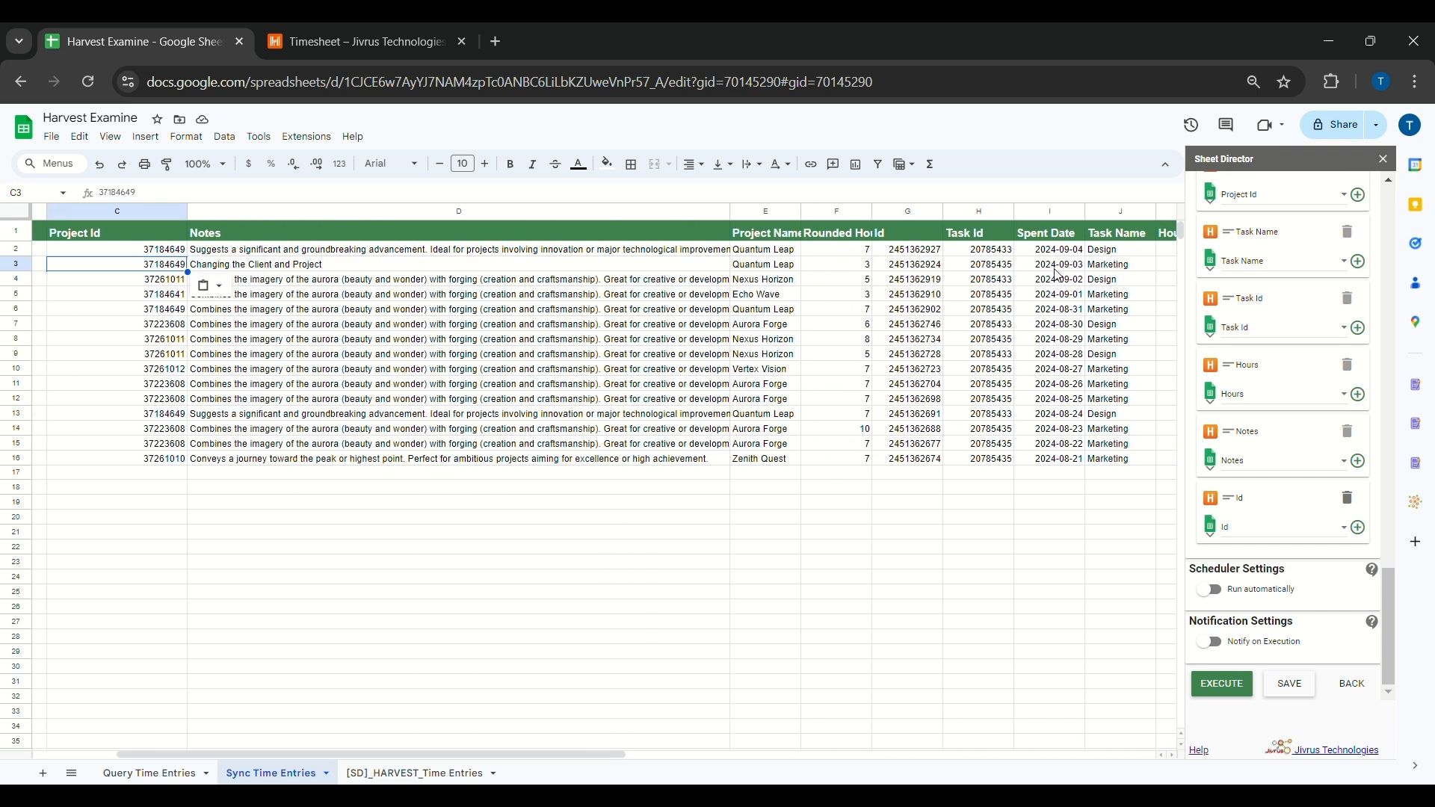
left_click(374, 42)
left_click(86, 82)
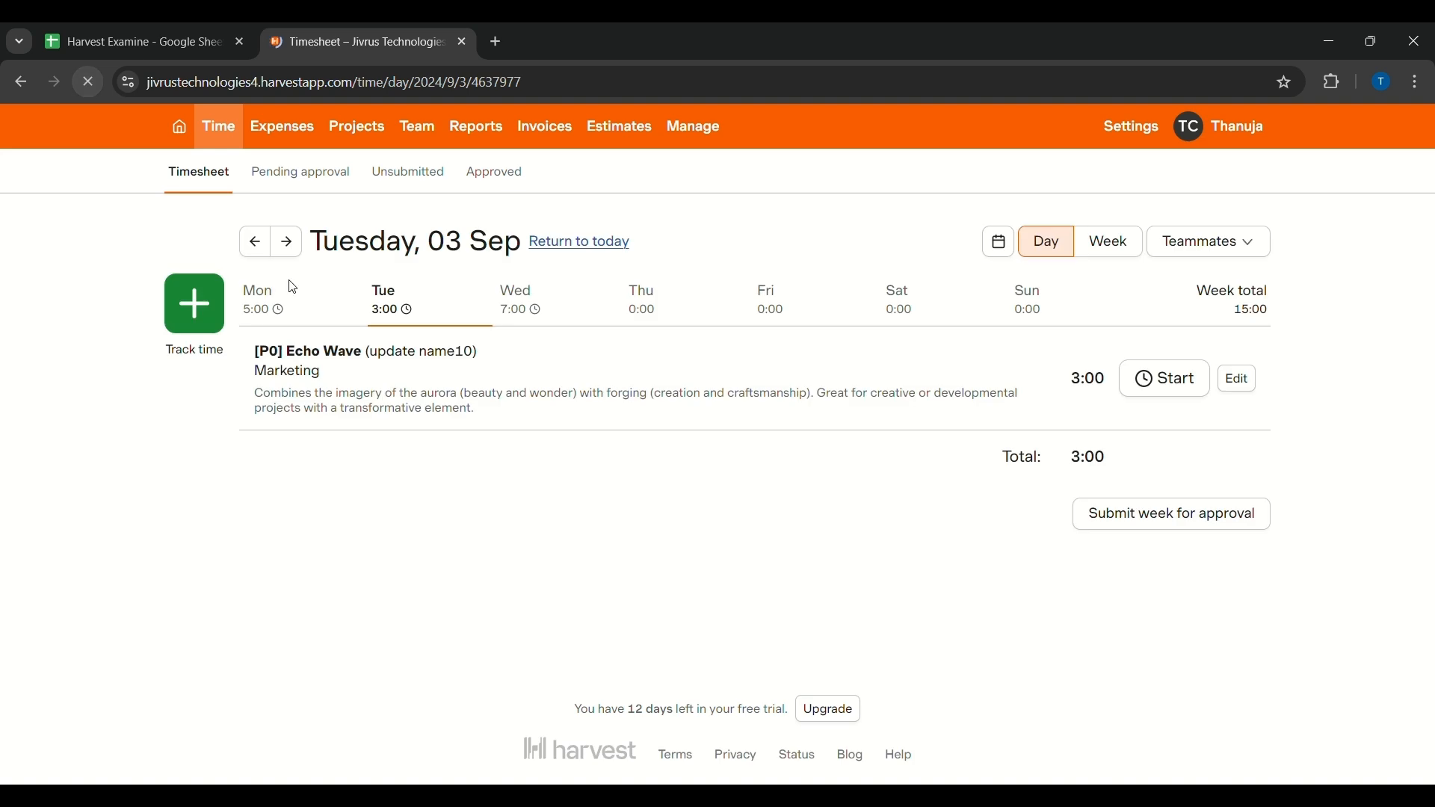
left_click_drag(312, 248, 521, 250)
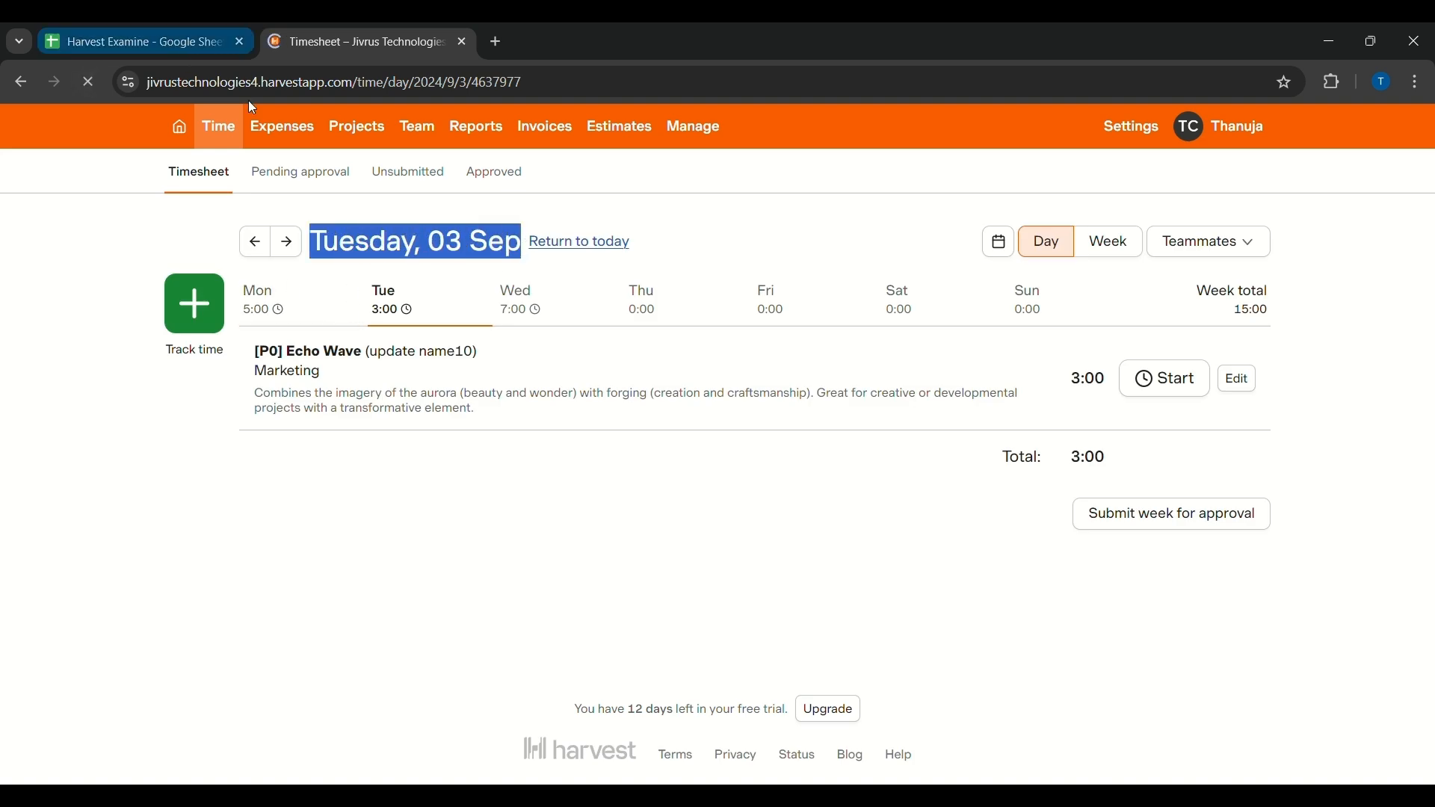
left_click(200, 42)
double_click(1062, 266)
left_click(1031, 328)
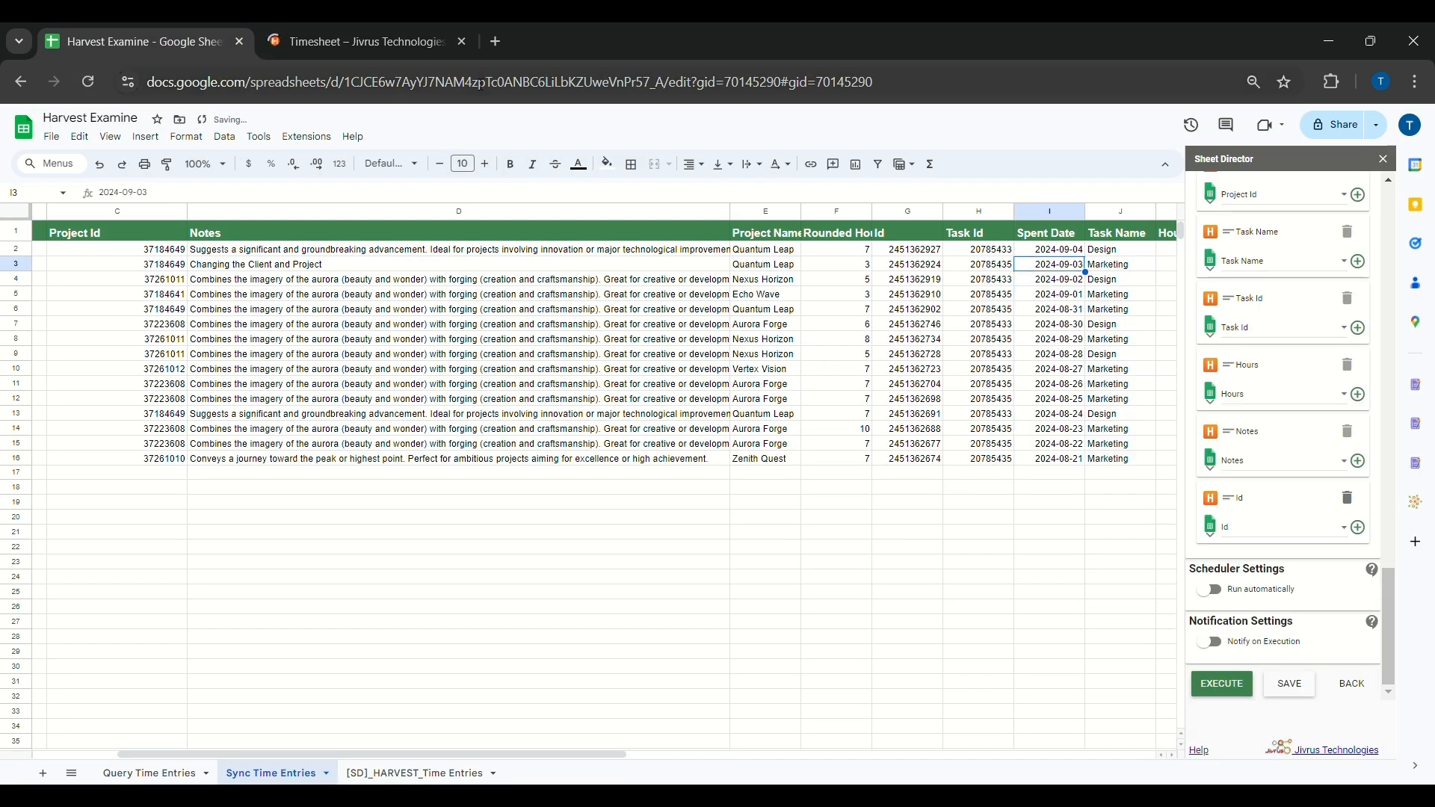
left_click(359, 42)
left_click_drag(282, 350, 478, 353)
left_click(496, 362)
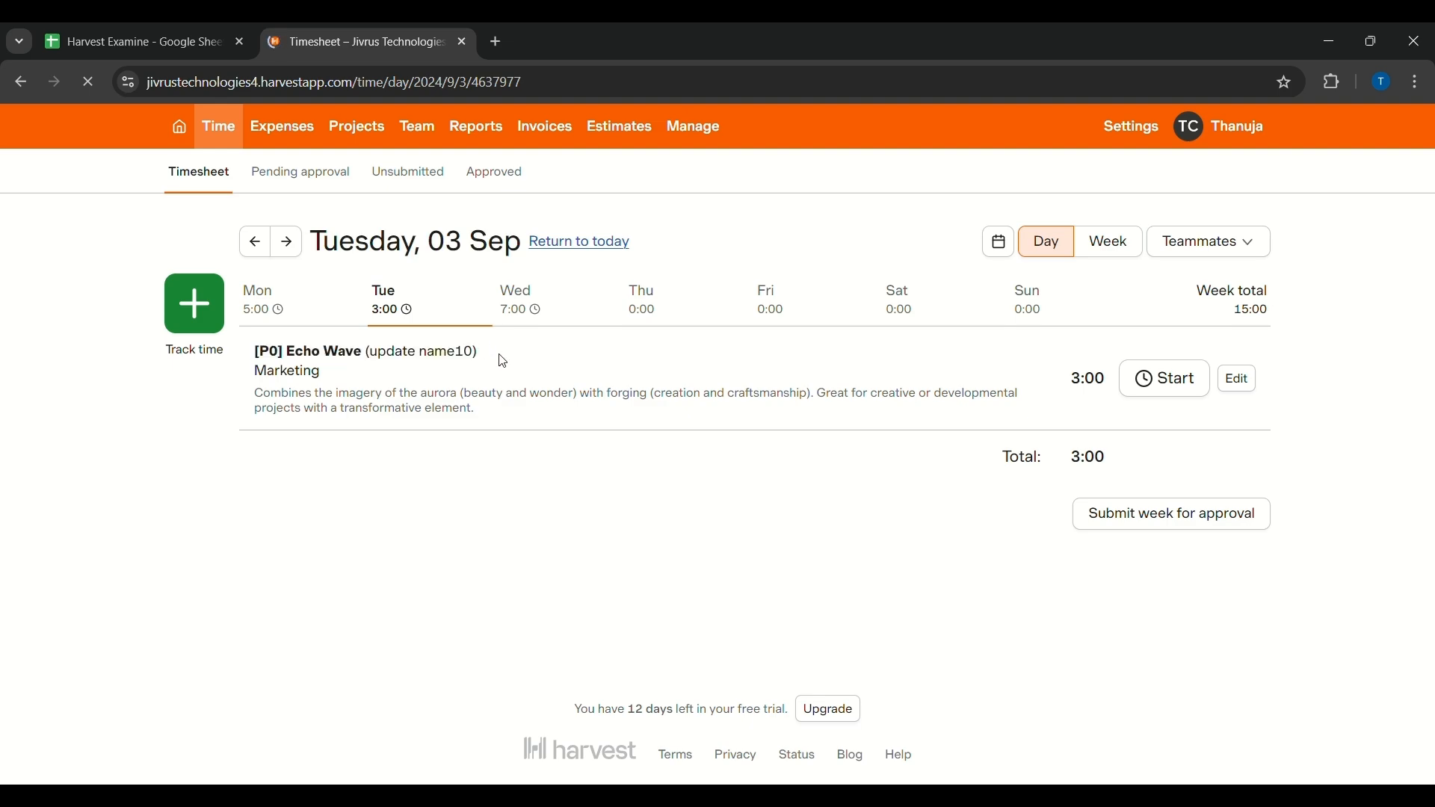
left_click(205, 26)
left_click(632, 474)
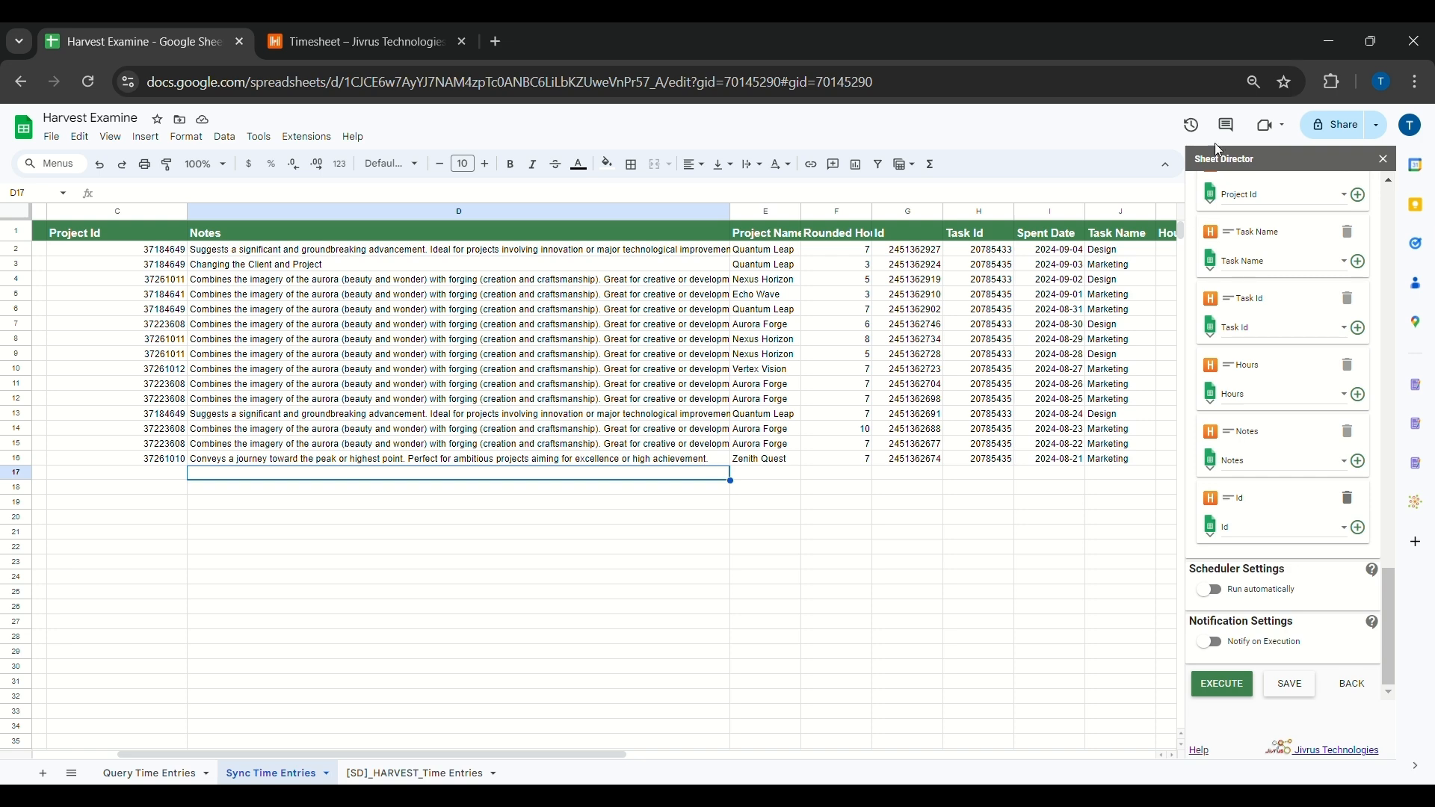
Execute the time entries service, review the pending record summary, and start the synchronization.
left_click(1204, 692)
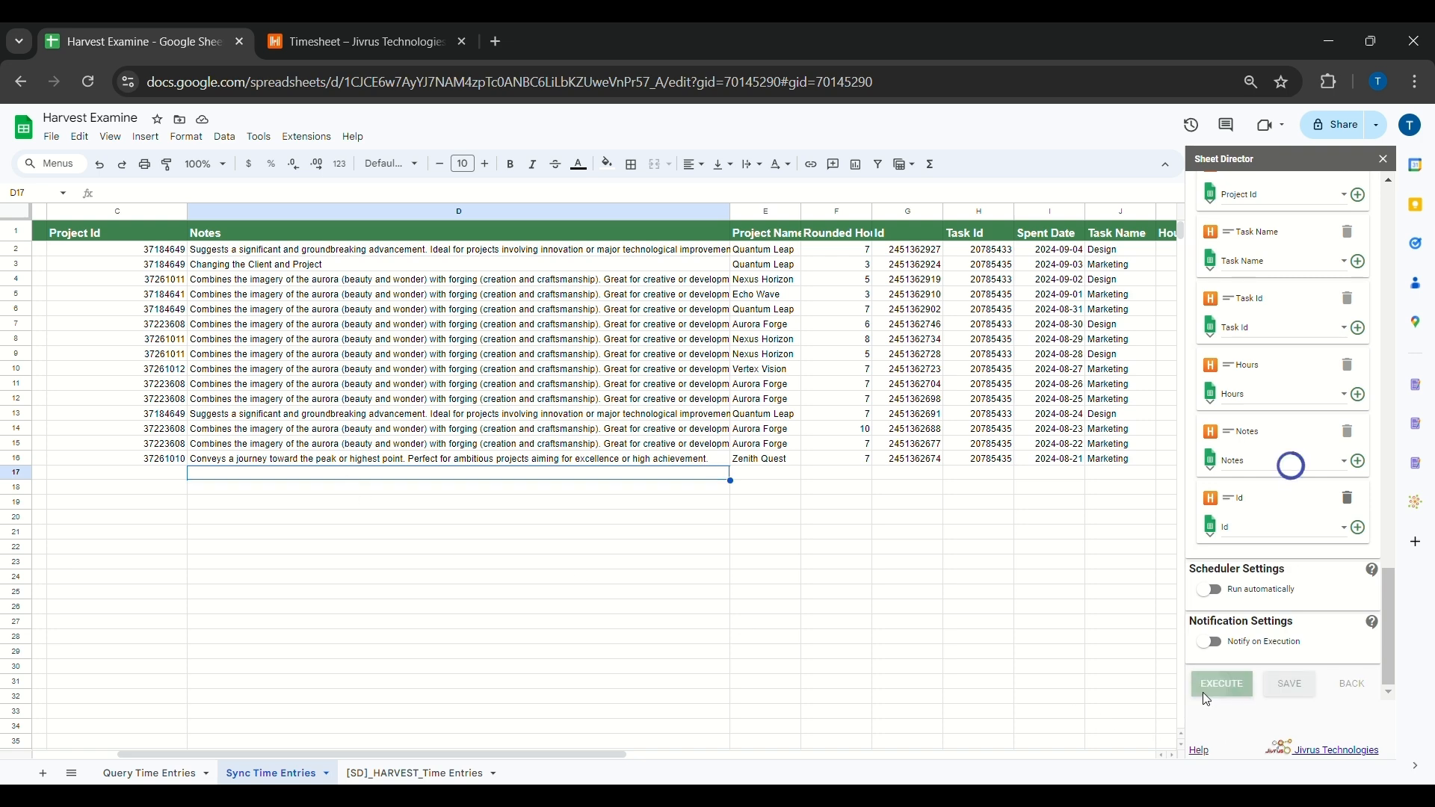
left_click_drag(608, 754, 869, 754)
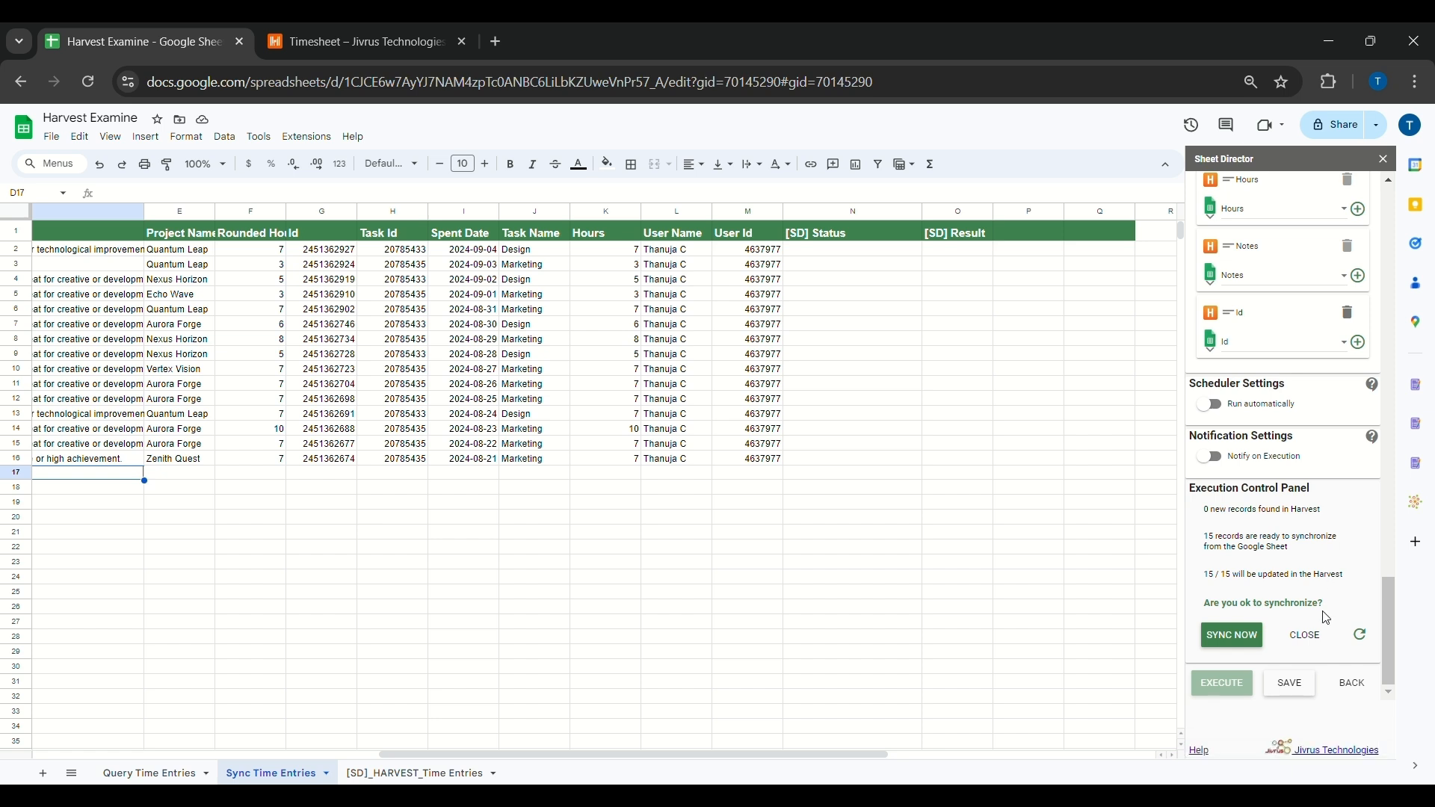
left_click_drag(1218, 517, 1334, 520)
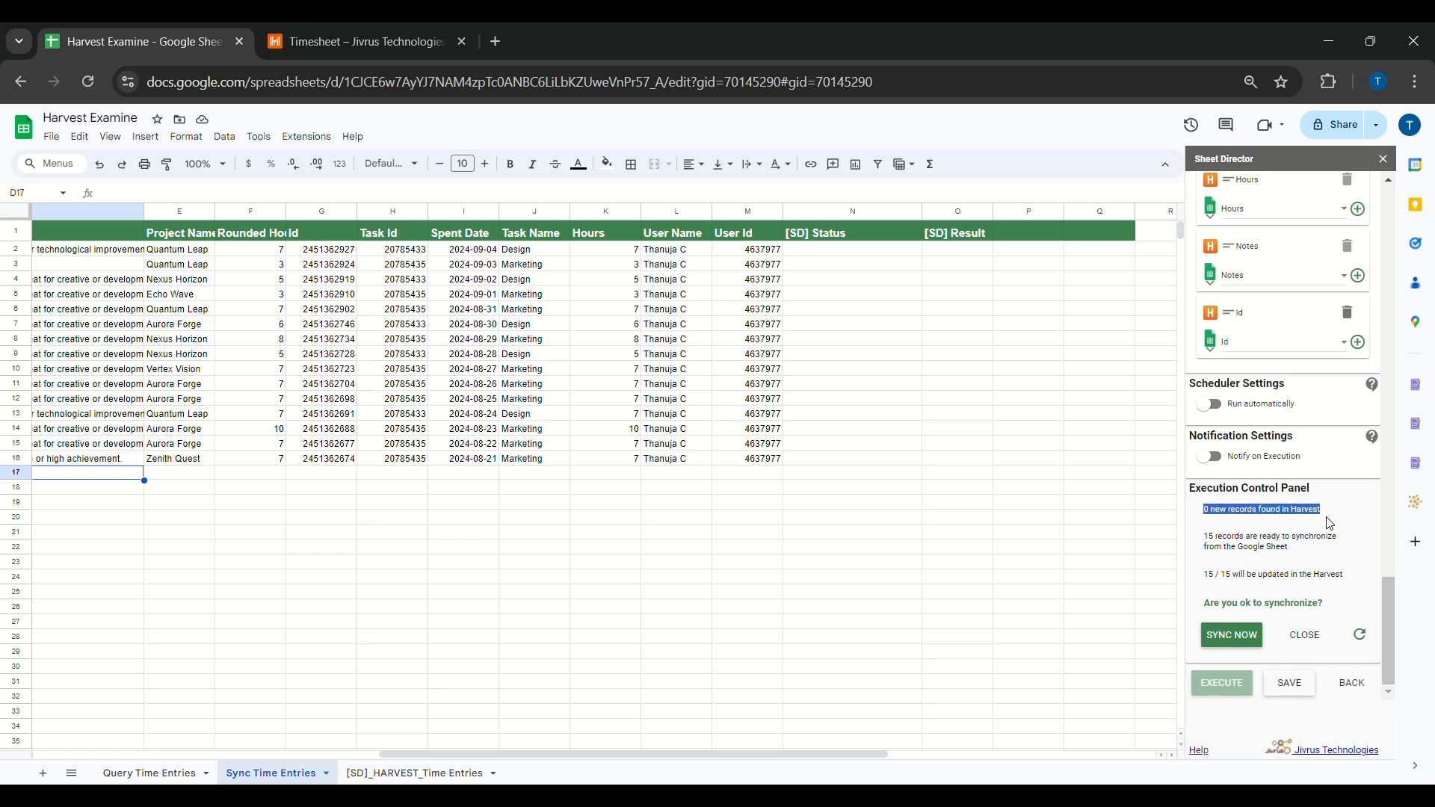
left_click(1330, 523)
left_click_drag(1205, 541, 1300, 554)
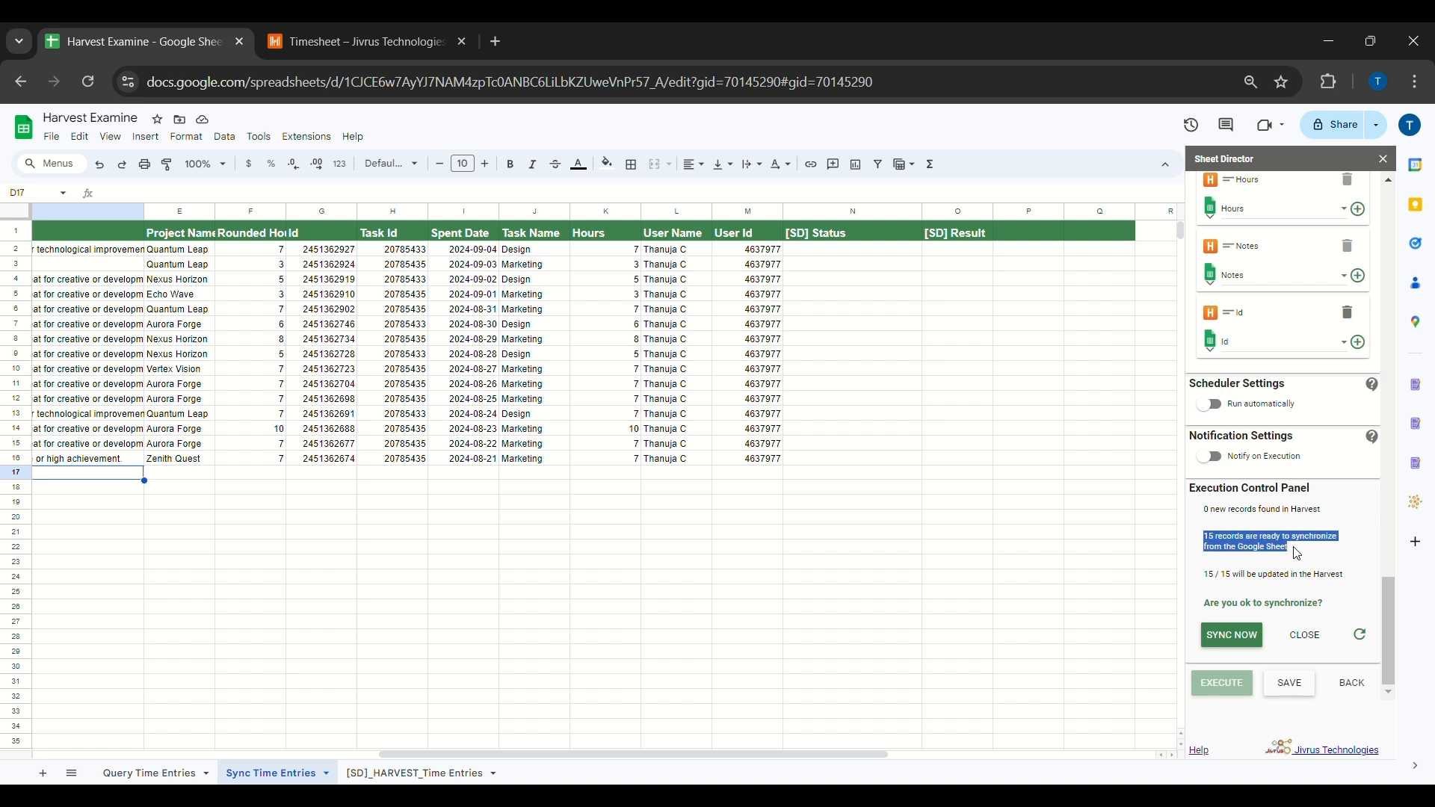
left_click(1299, 554)
left_click_drag(1212, 579, 1364, 575)
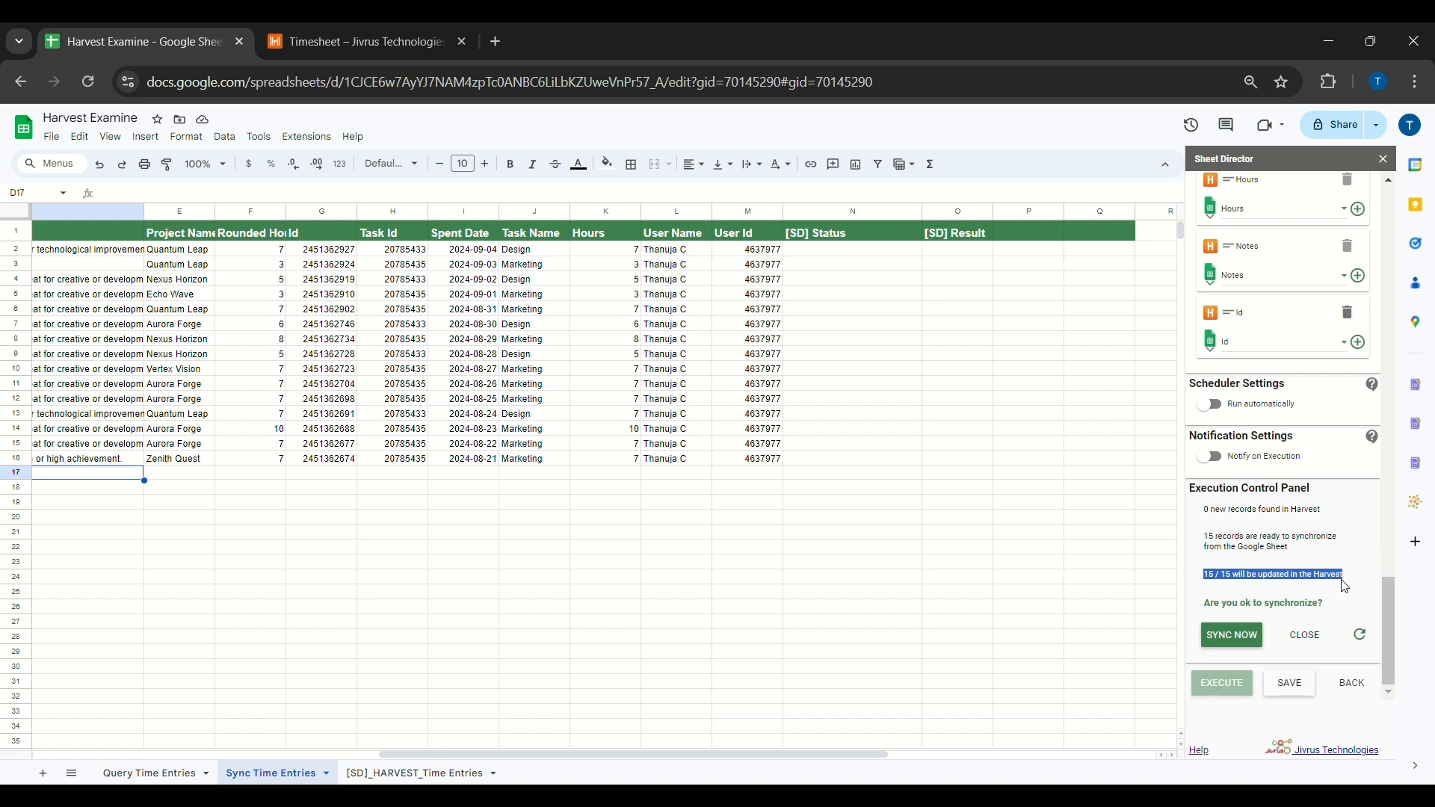
left_click(1346, 587)
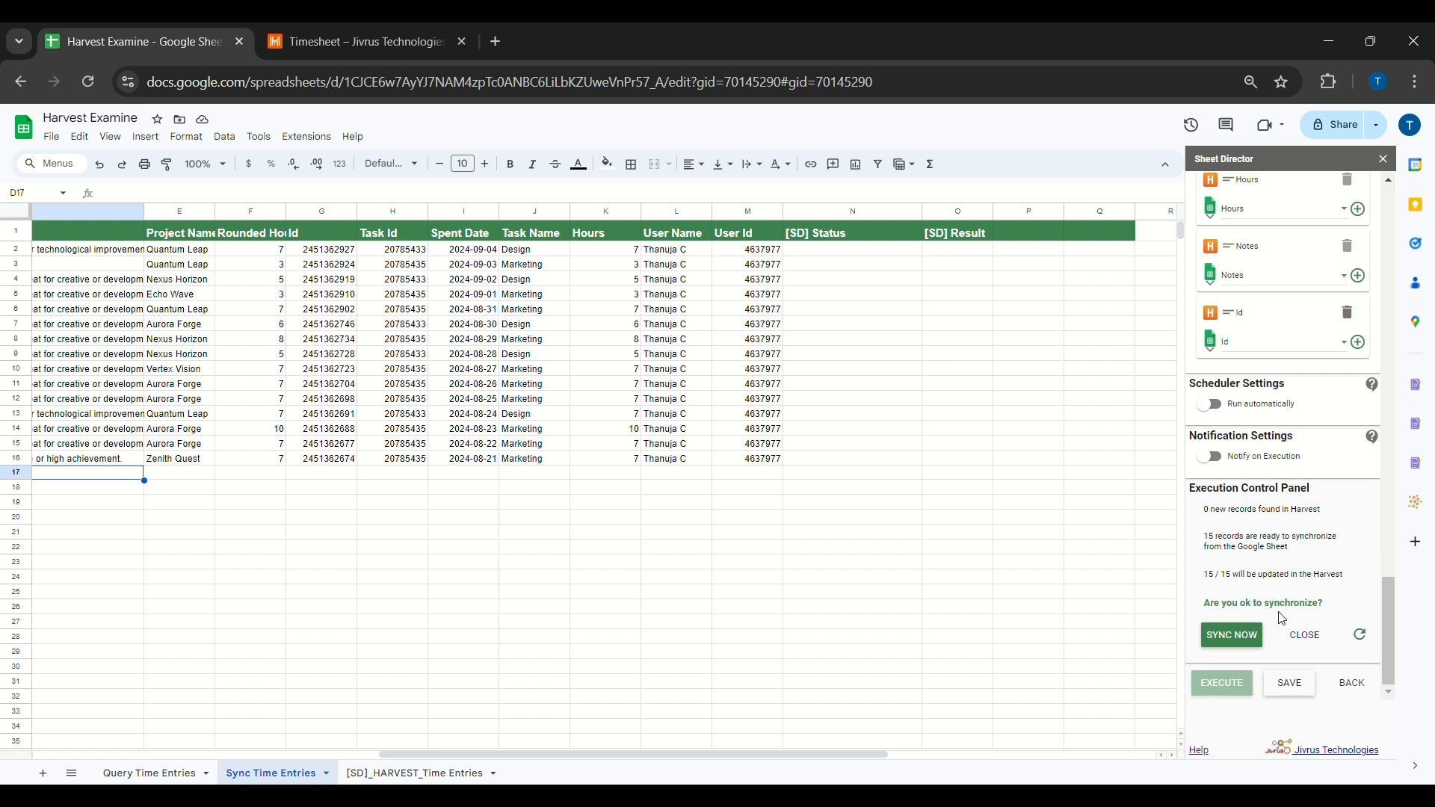
left_click_drag(1203, 607, 1331, 611)
left_click(1334, 609)
left_click(1234, 641)
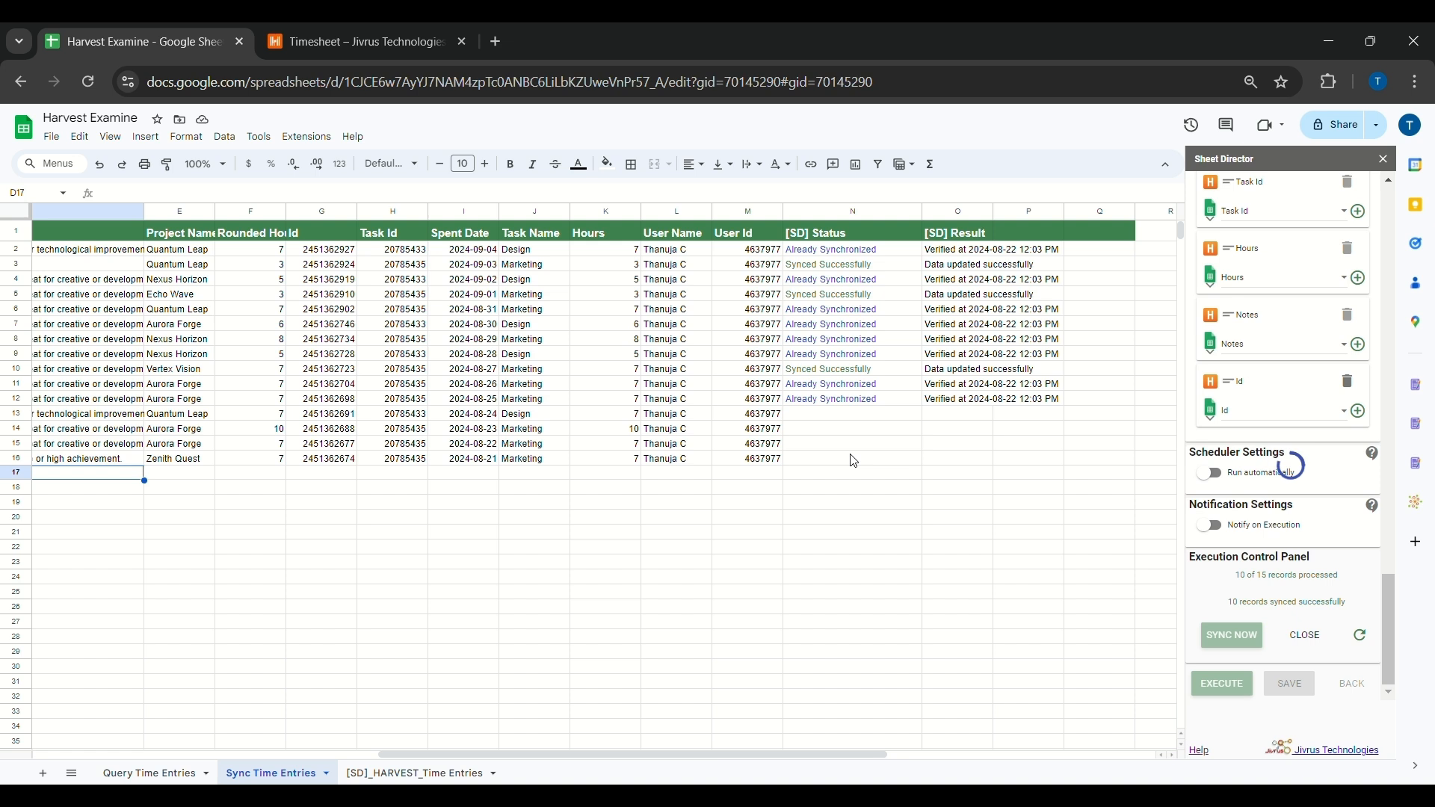
Examine the [SD] Status values of the edited and unedited rows.
left_click(822, 265)
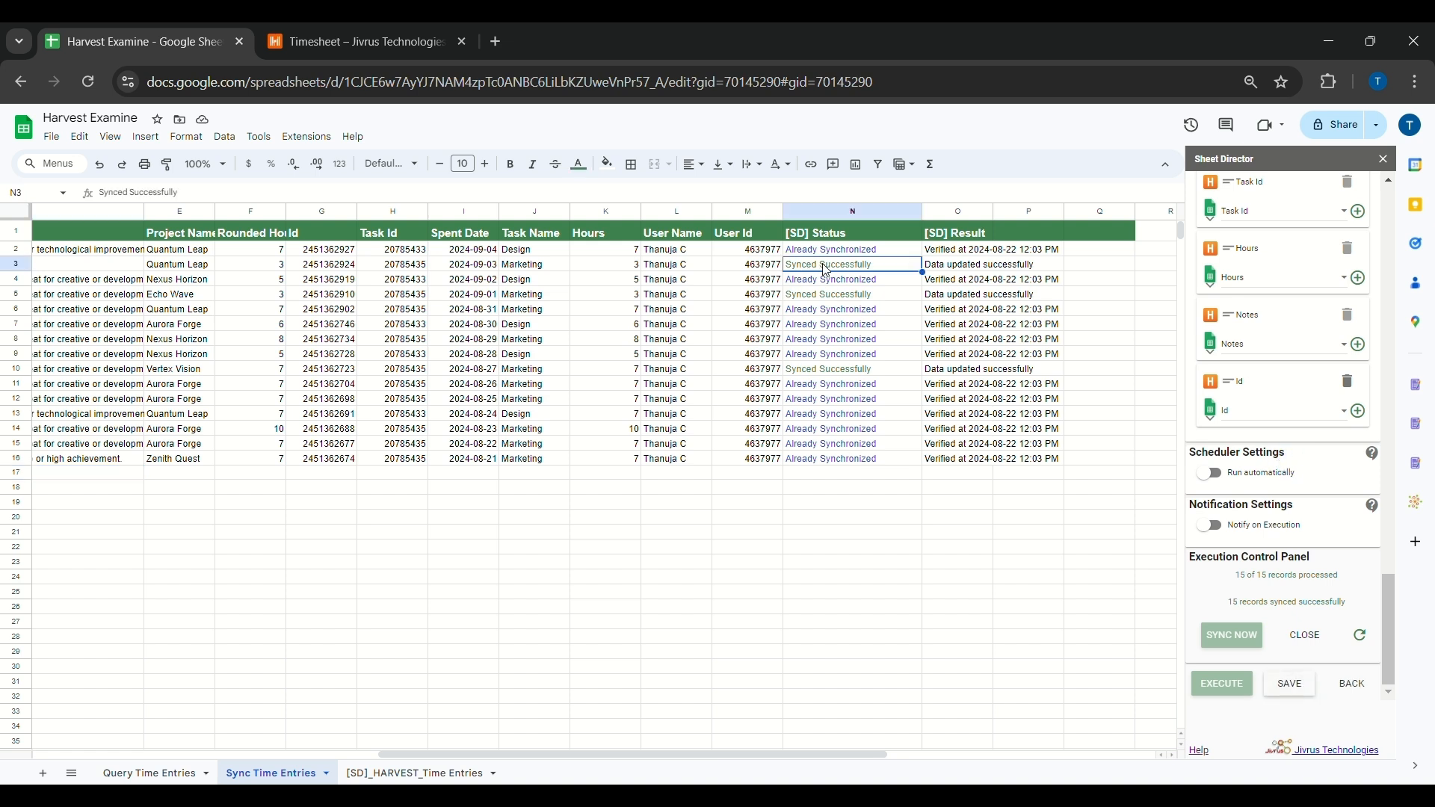
left_click(824, 310)
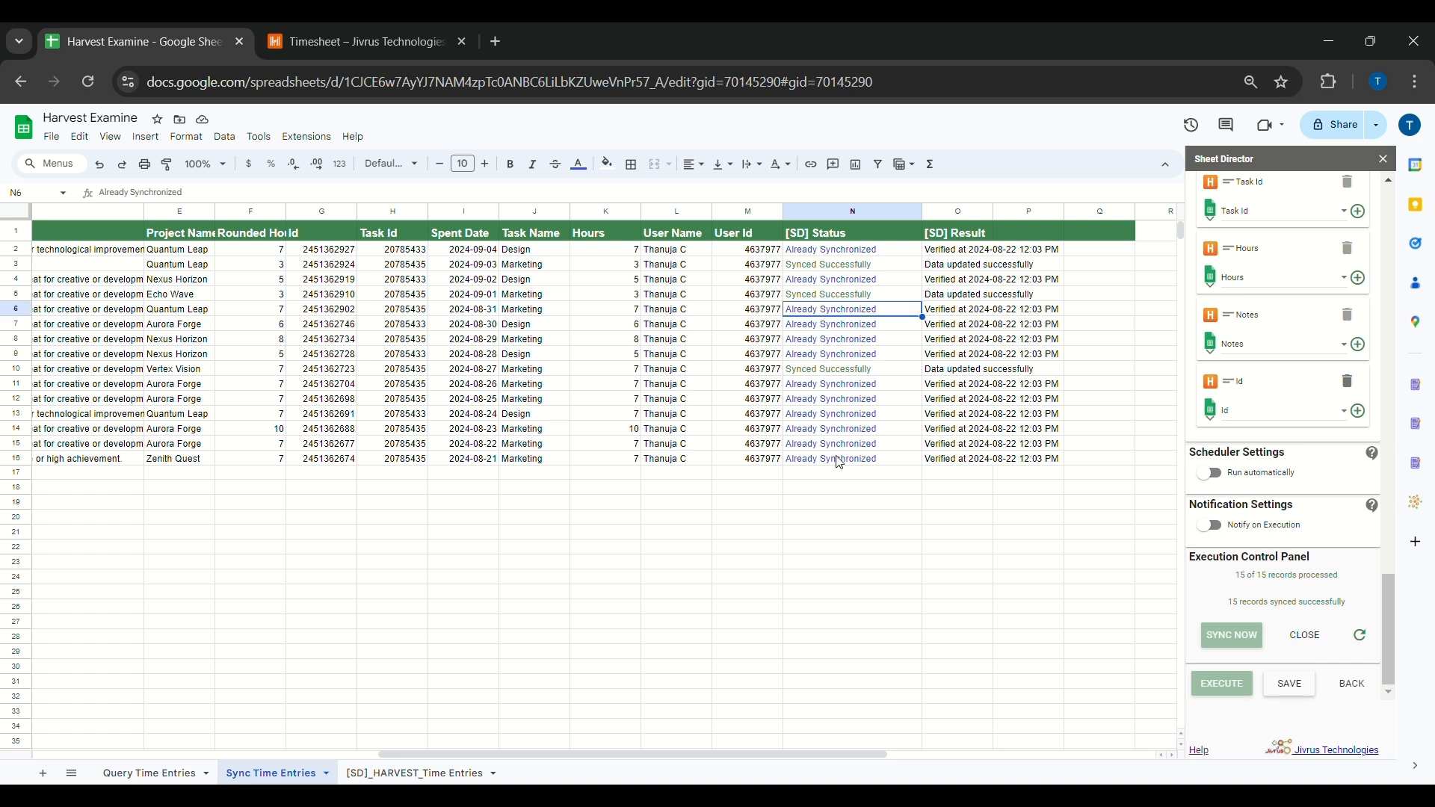
left_click(844, 478)
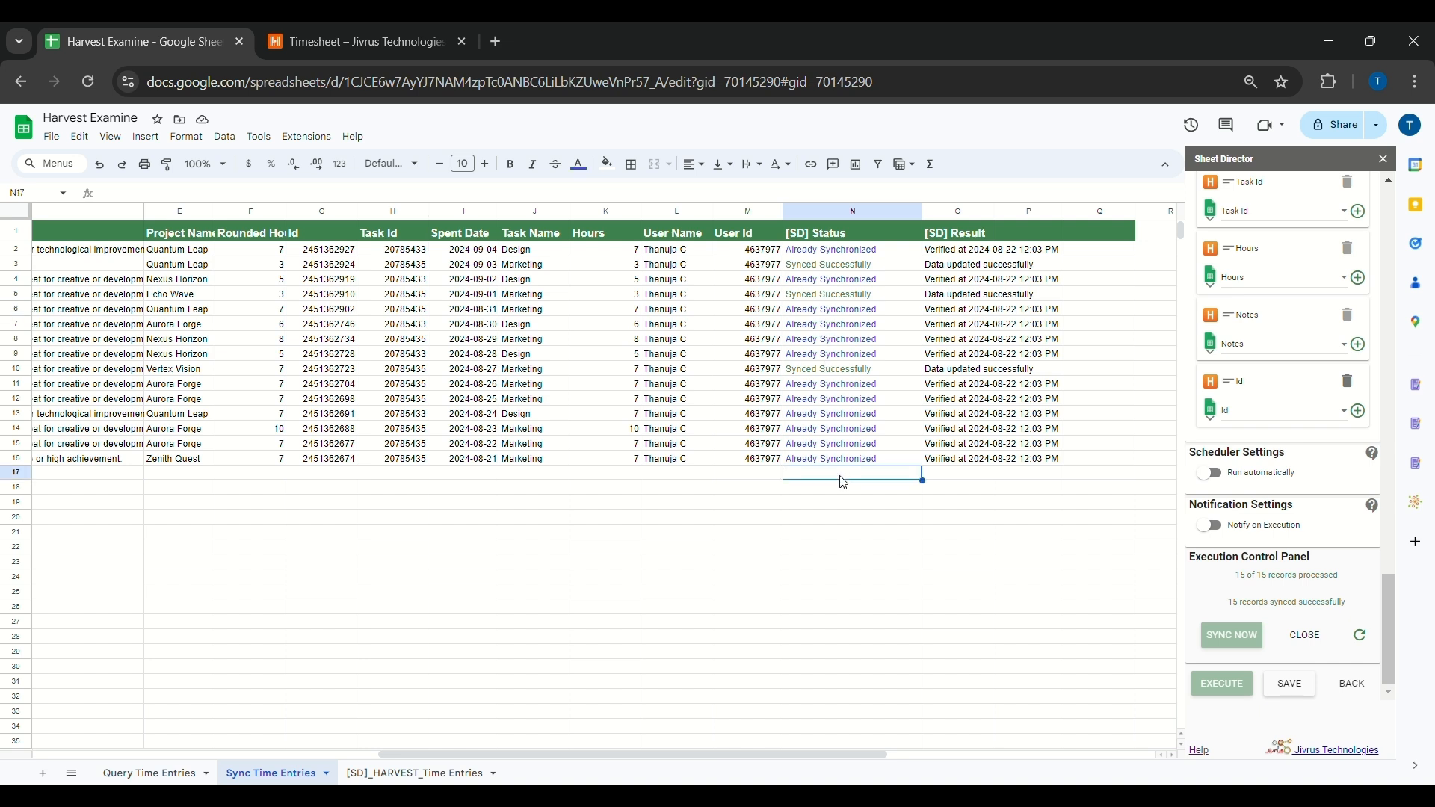
Check the date and project of the 03 Sep entry in the Harvest timesheet against row 3 of the sheet.
left_click(405, 40)
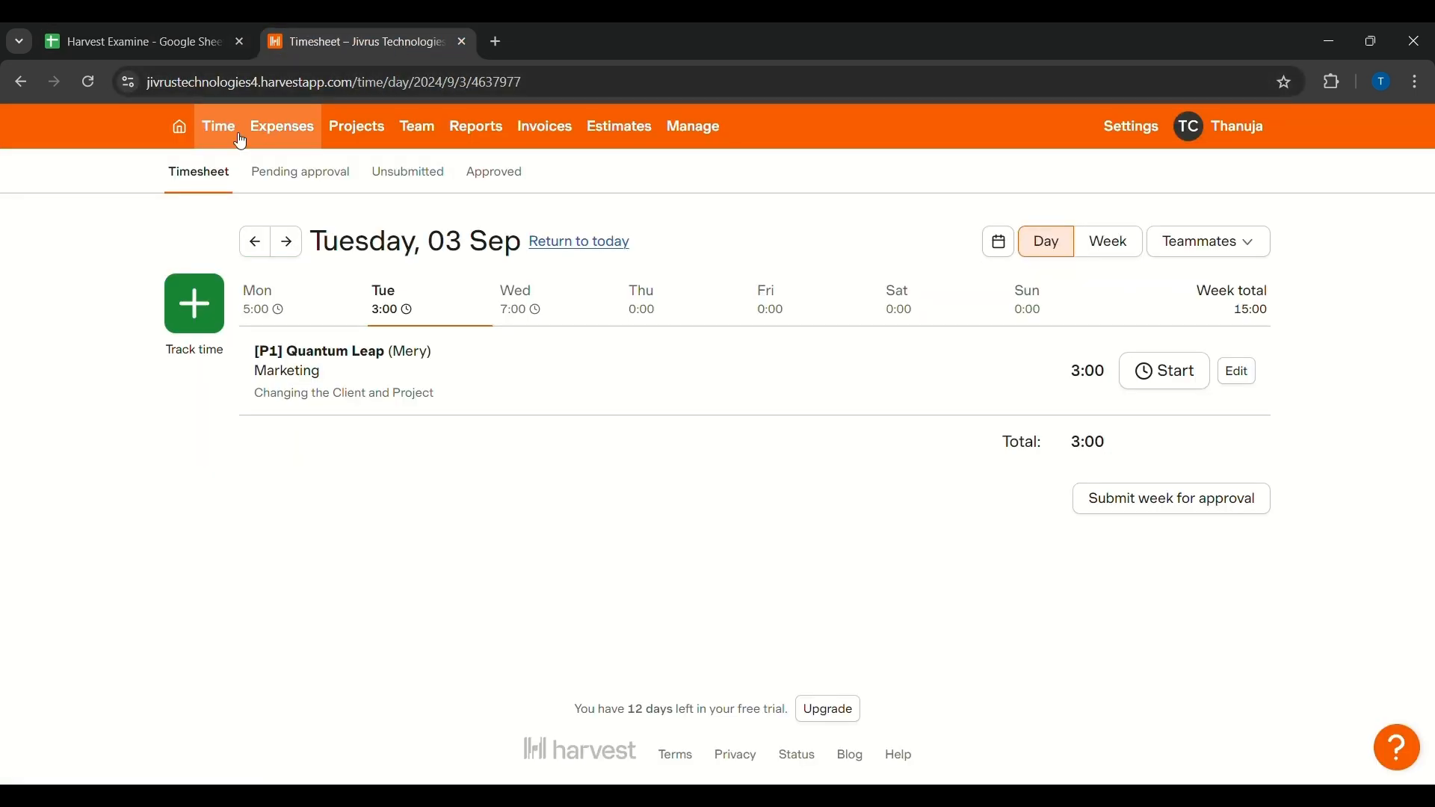
left_click_drag(314, 241, 535, 263)
key("ctrl+Page_Up")
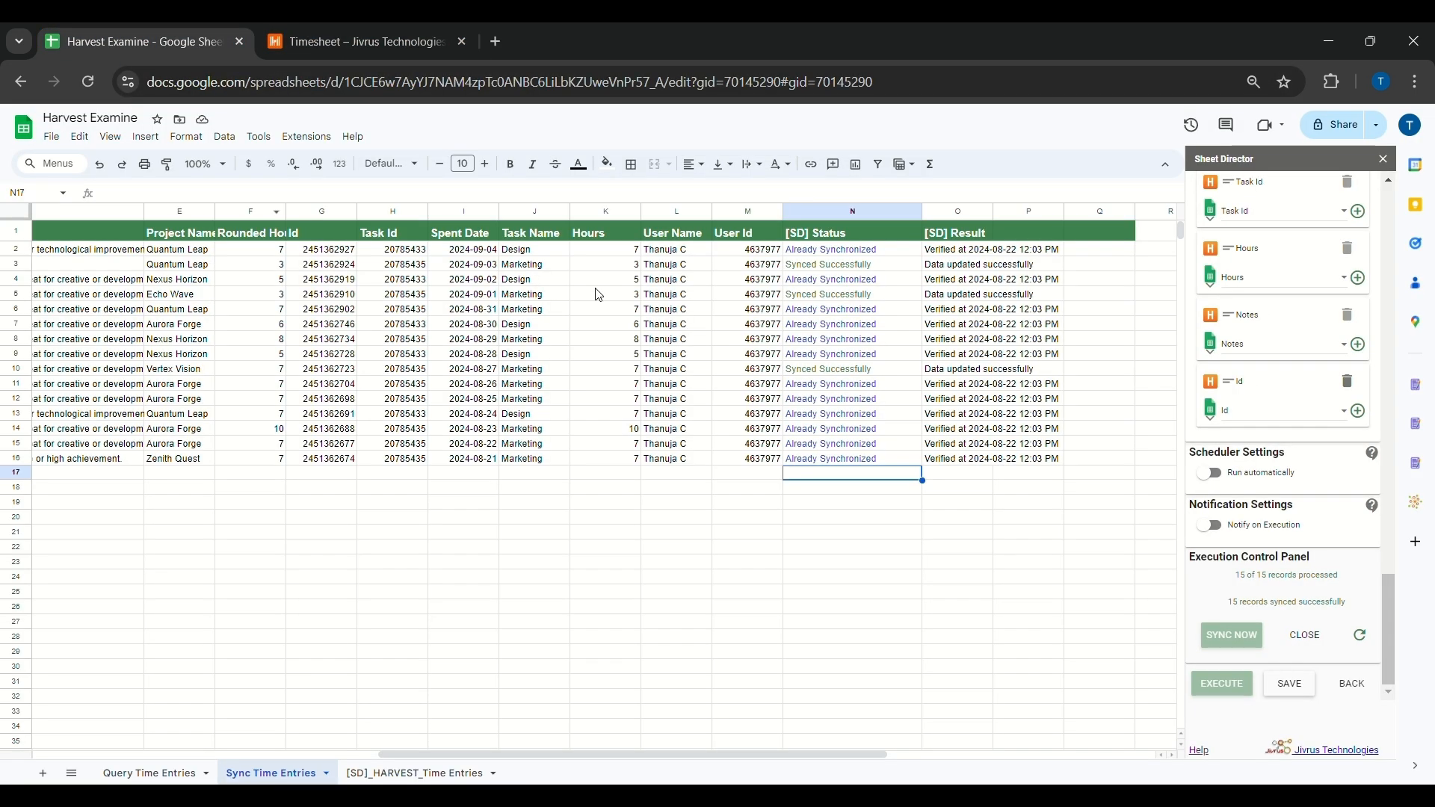
left_click_drag(865, 754, 612, 754)
left_click(762, 266)
left_click(758, 264)
left_click(301, 35)
triple_click(295, 357)
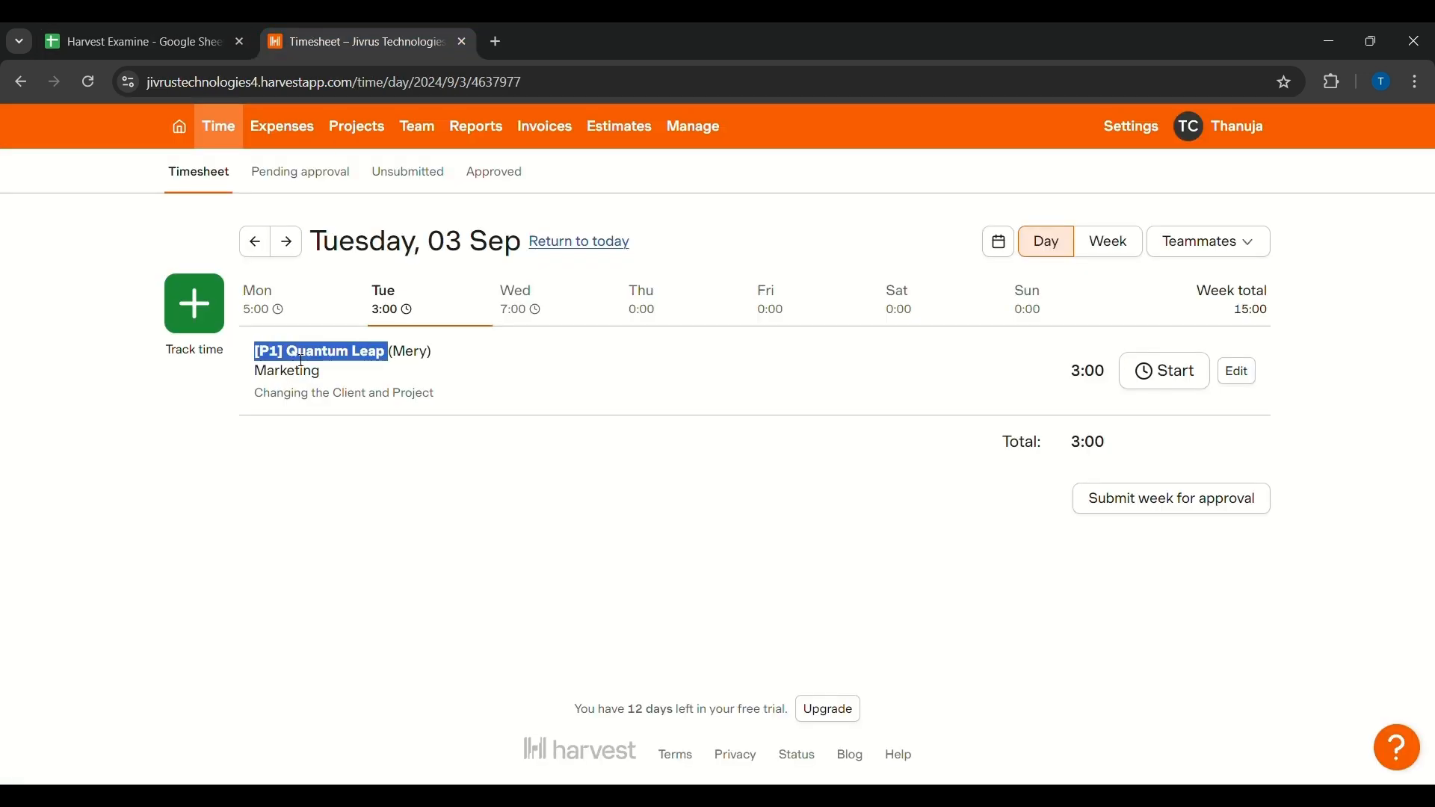
left_click(296, 363)
Compare row 3's note and client name in the sheet with those of the 03 Sep entry in Harvest.
left_click(212, 30)
left_click(314, 264)
left_click(358, 41)
left_click_drag(253, 390, 458, 396)
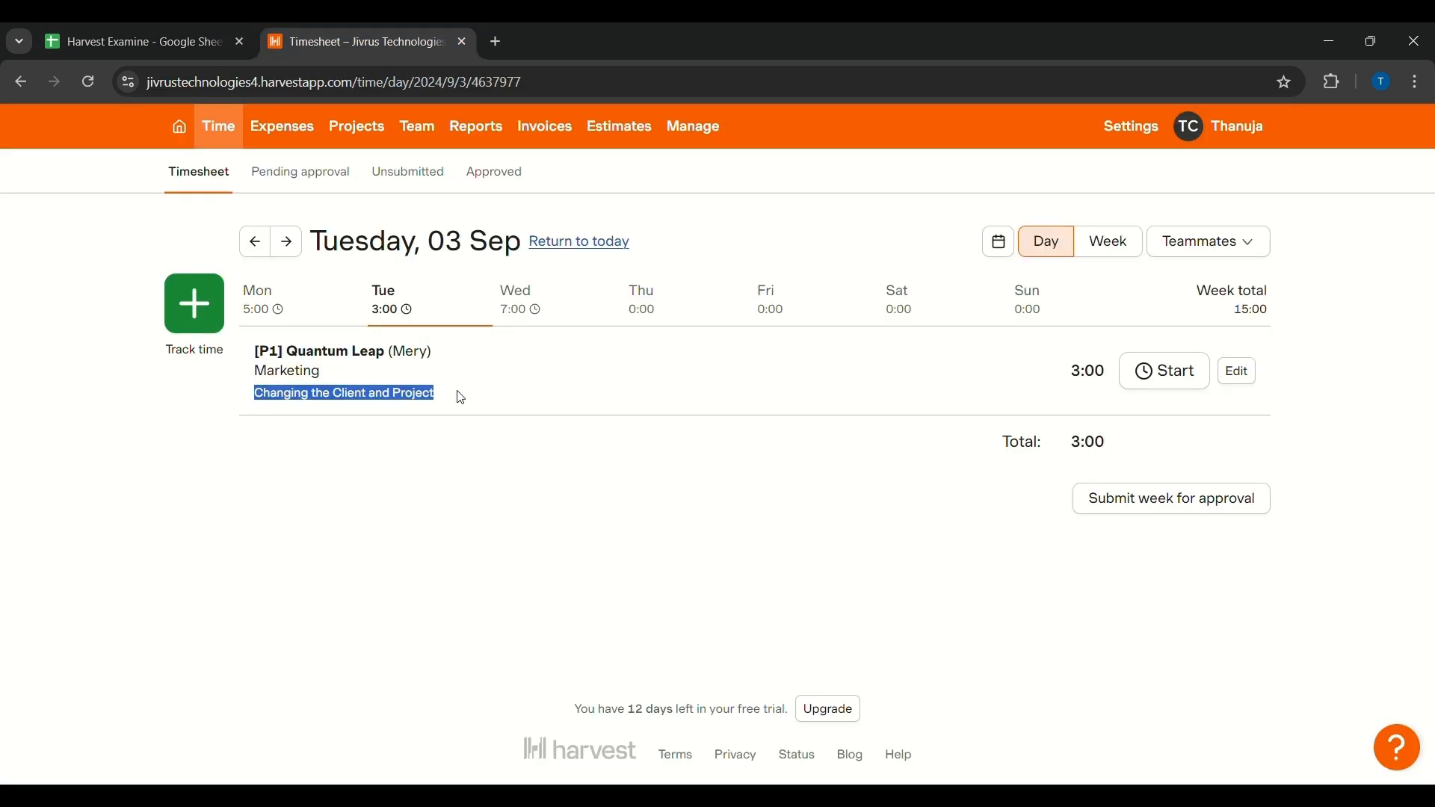
left_click(191, 45)
left_click_drag(611, 751, 526, 754)
left_click(165, 265)
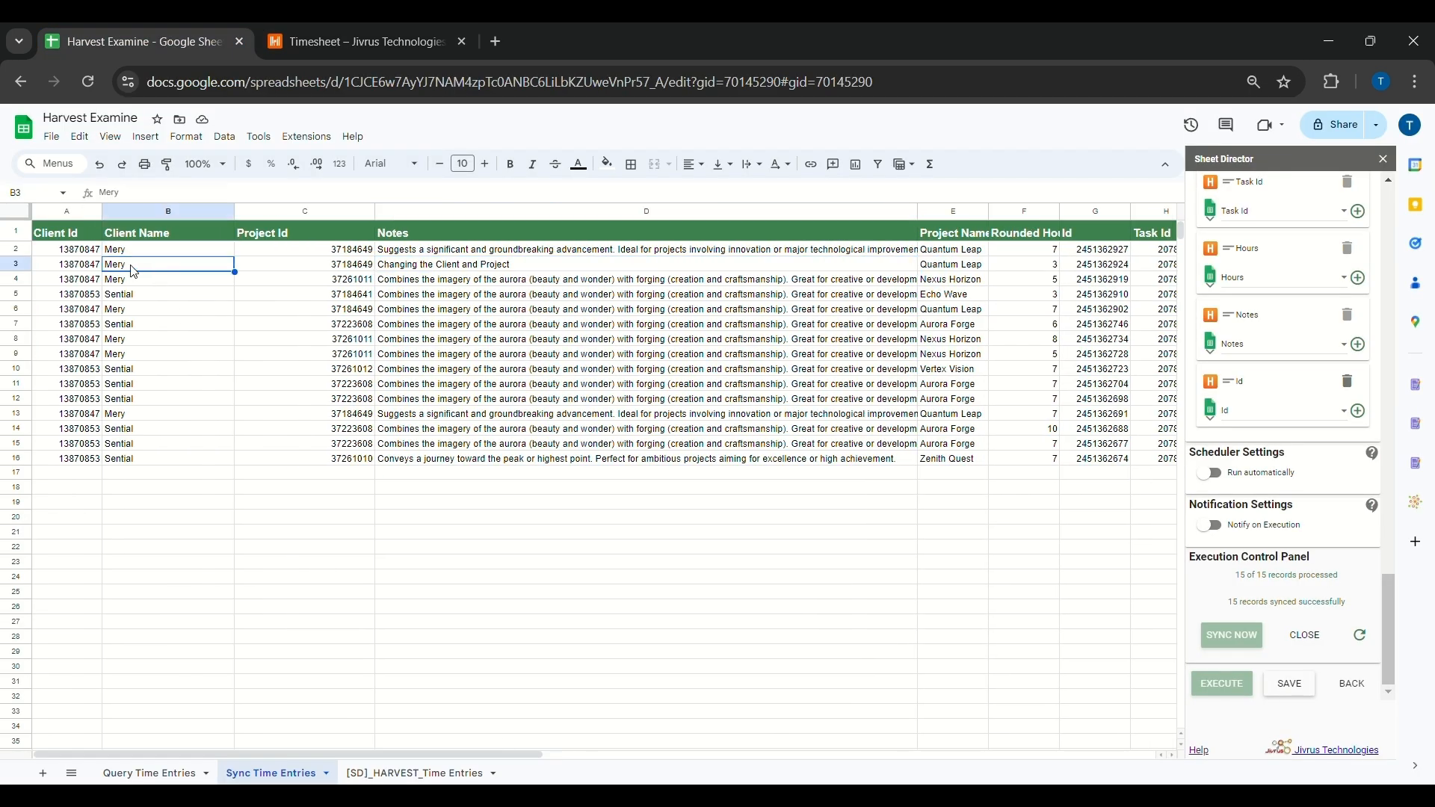
left_click(359, 42)
left_click_drag(393, 353, 431, 354)
left_click(440, 372)
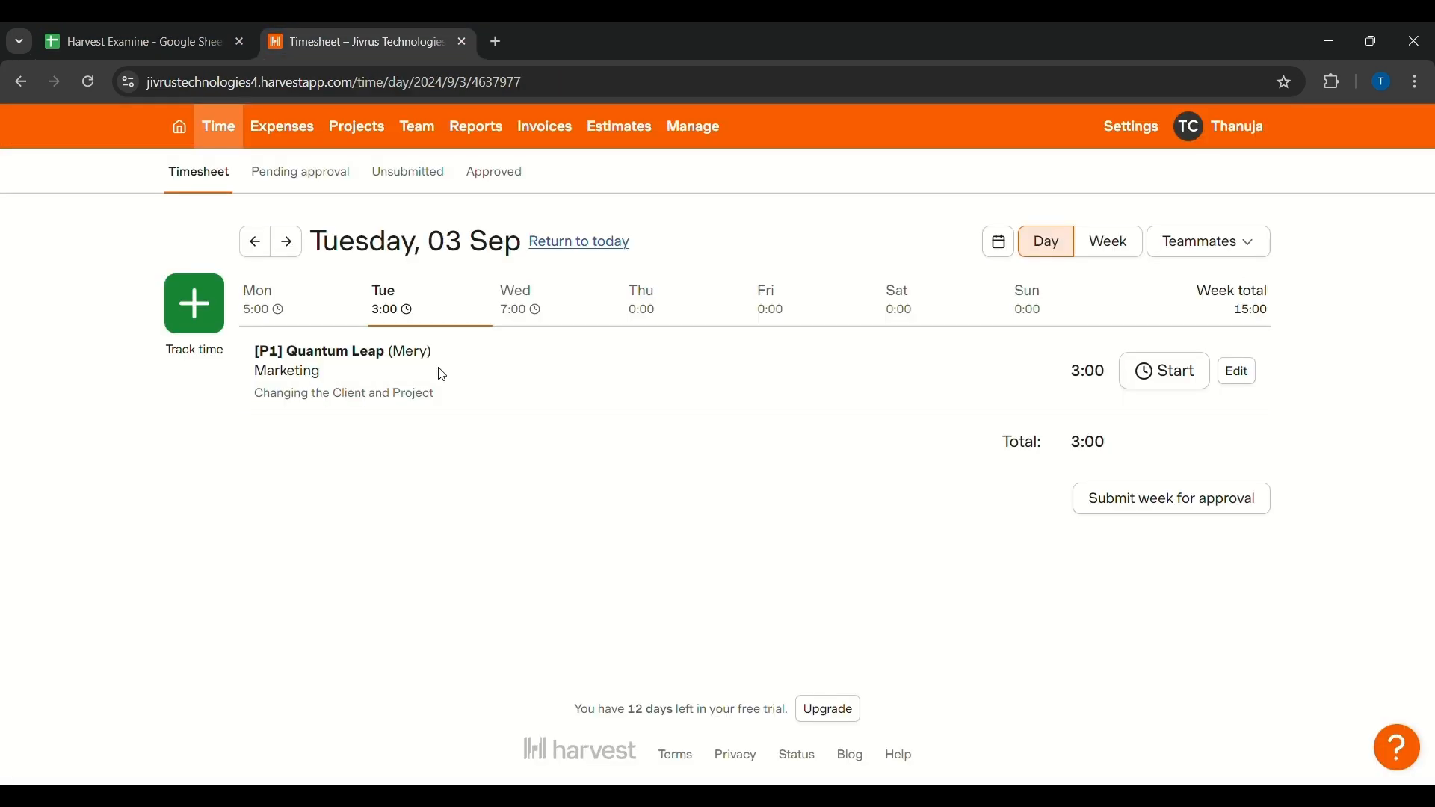
Return to the sheet, set the service's conflict rule to Harvest Wins, and read its description.
left_click(163, 45)
left_click(514, 729)
left_click_drag(526, 753, 927, 753)
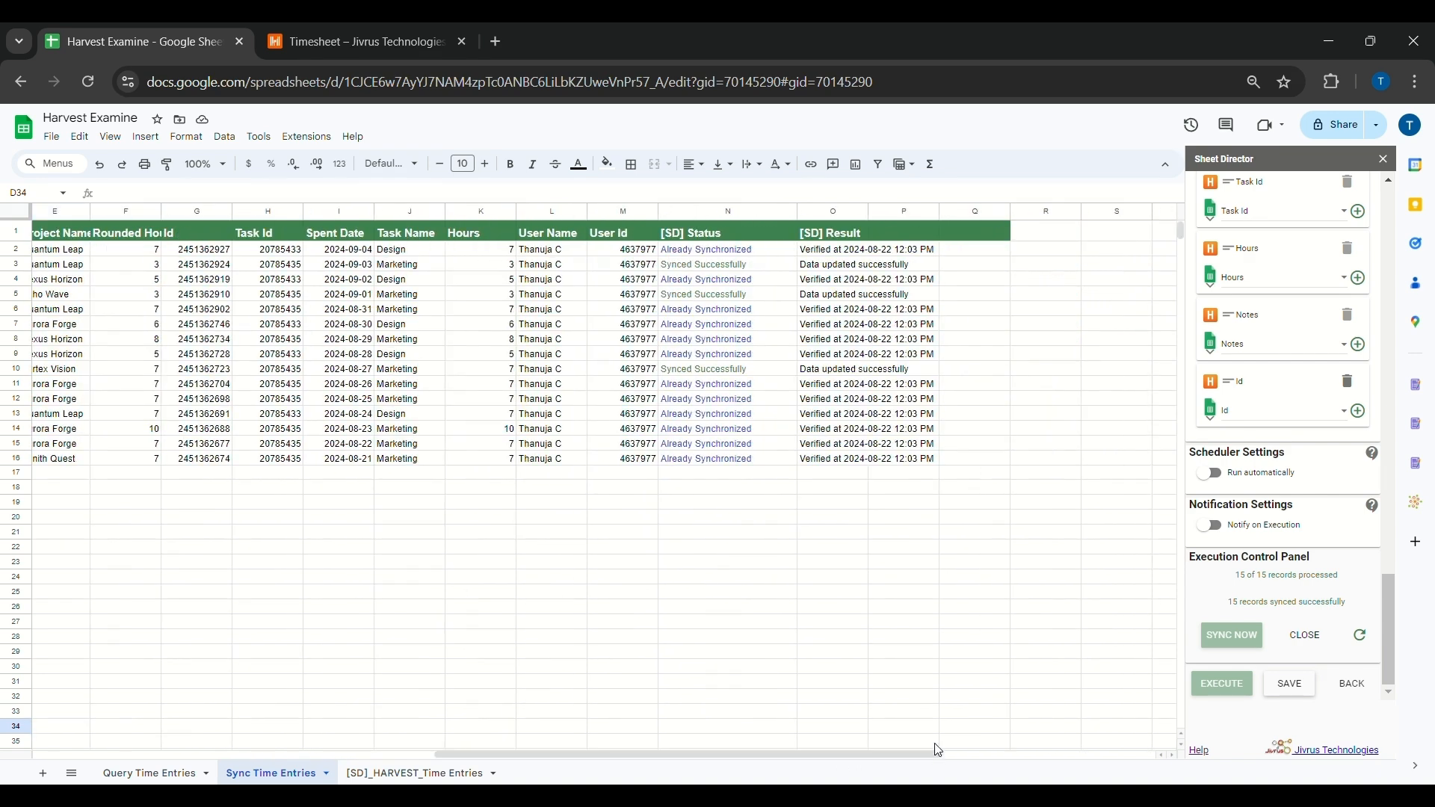
left_click(761, 490)
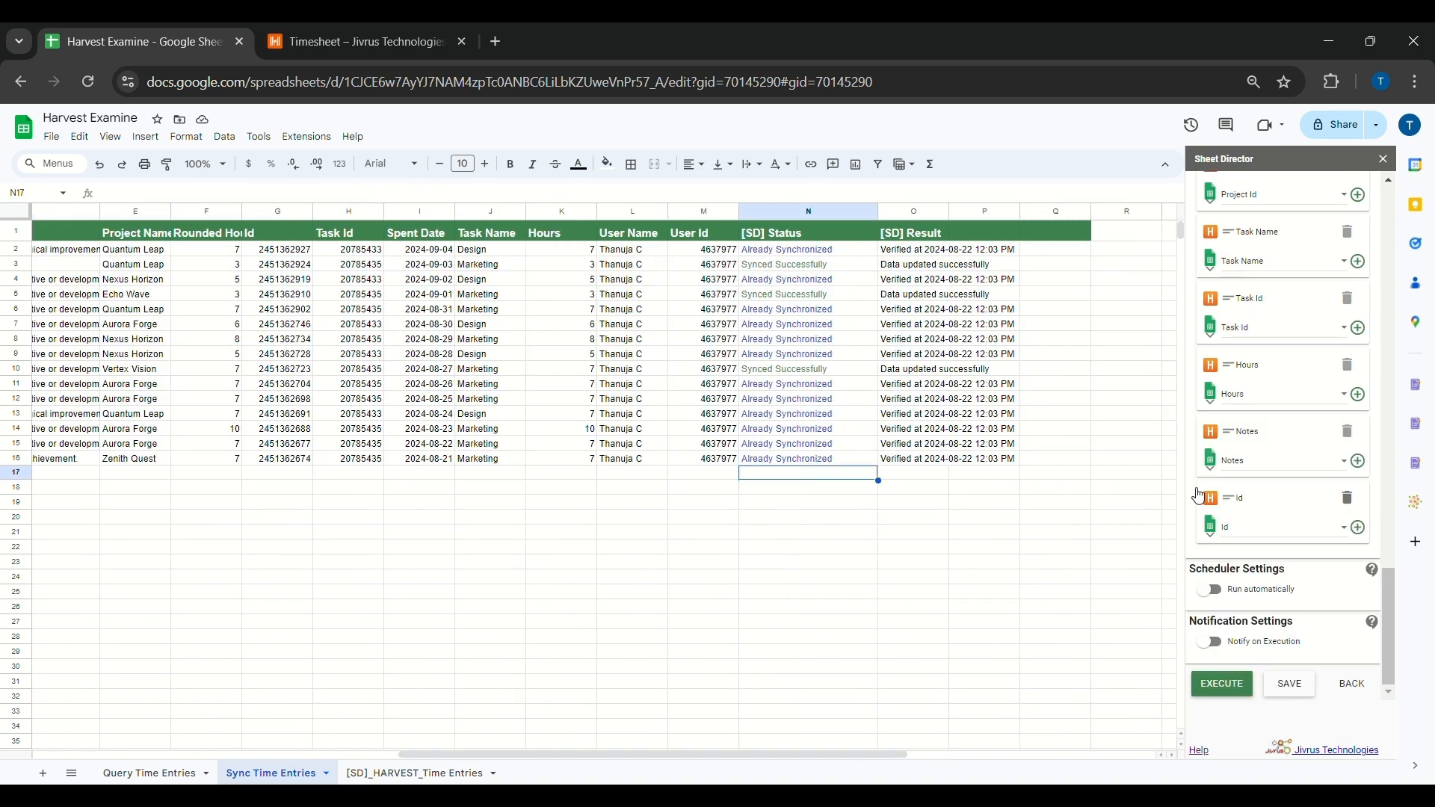
scroll(1285, 544, "up", 12)
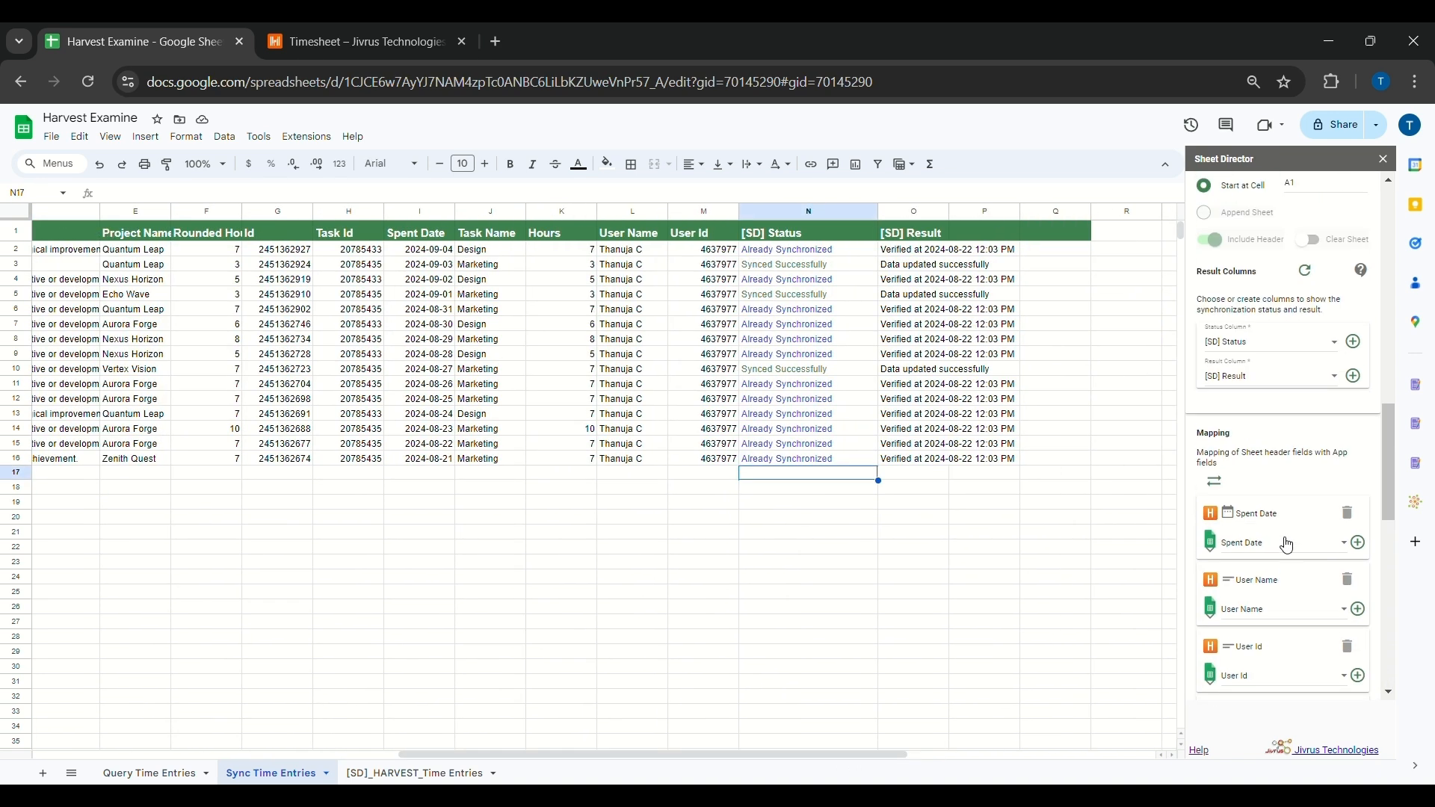
left_click(1226, 306)
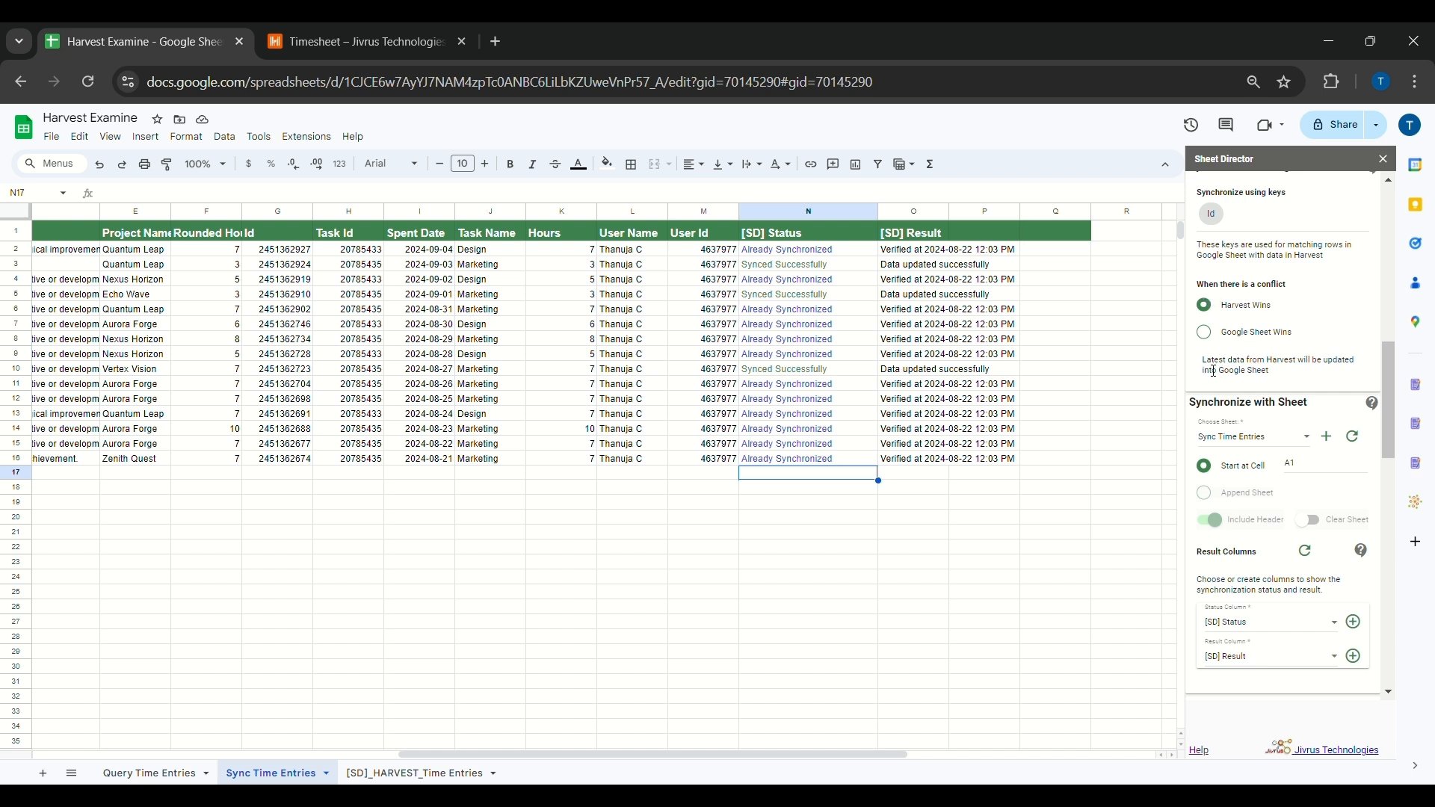
left_click_drag(1203, 361, 1355, 367)
left_click(1248, 382)
Clear the [SD] Status and [SD] Result entries from all the time entry rows, keeping the headers.
left_click_drag(793, 266, 996, 461)
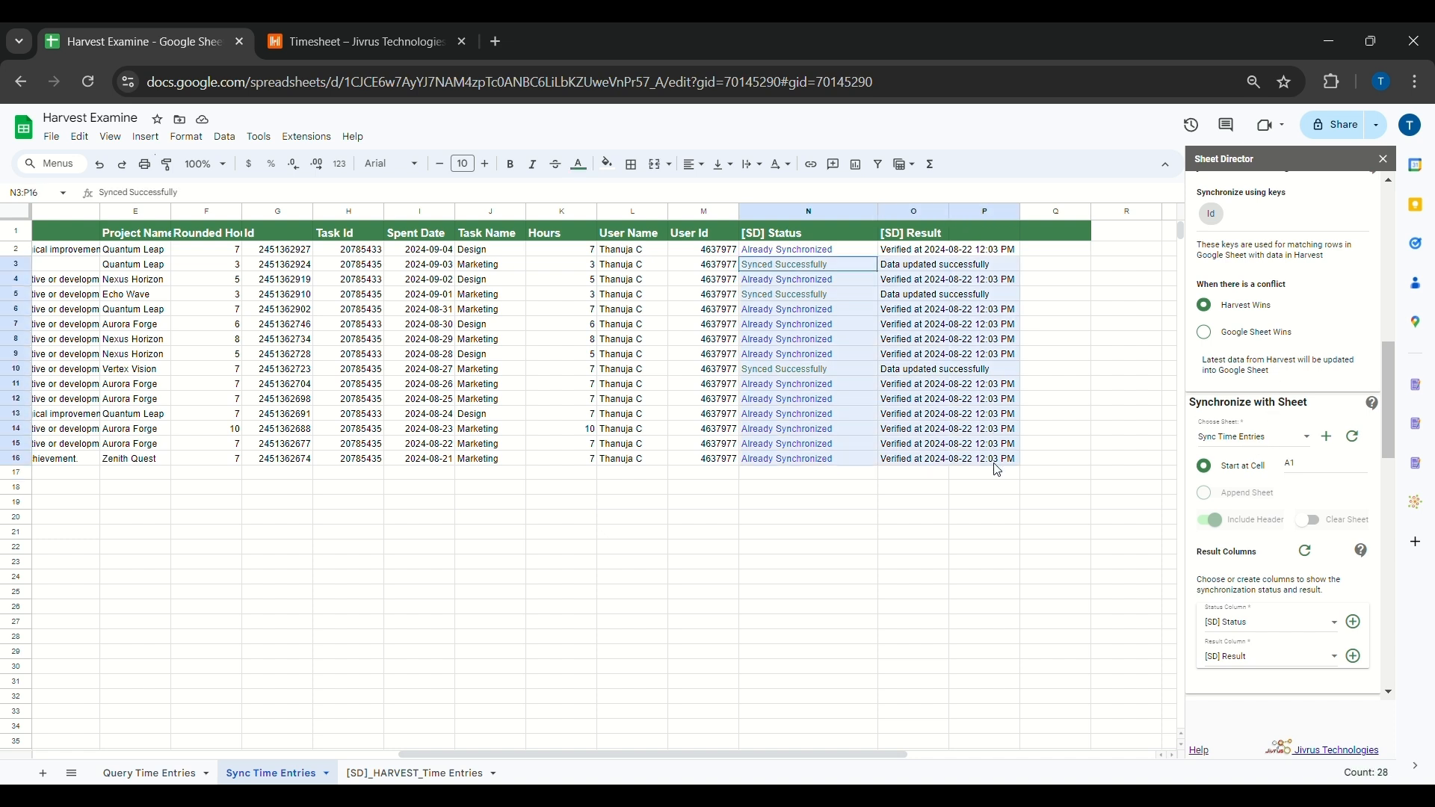
key("Delete")
left_click_drag(792, 249, 946, 250)
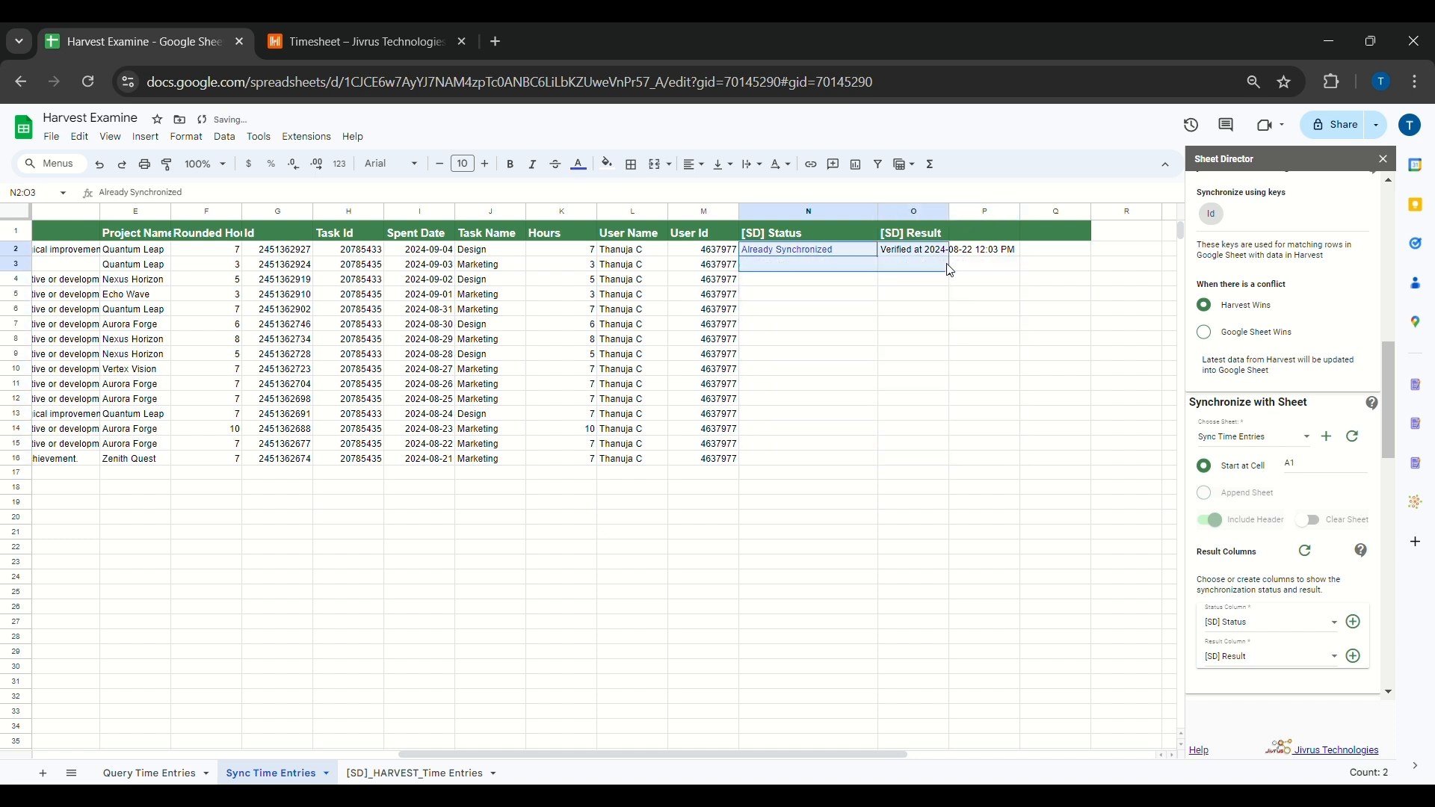
key("Delete")
left_click(808, 463)
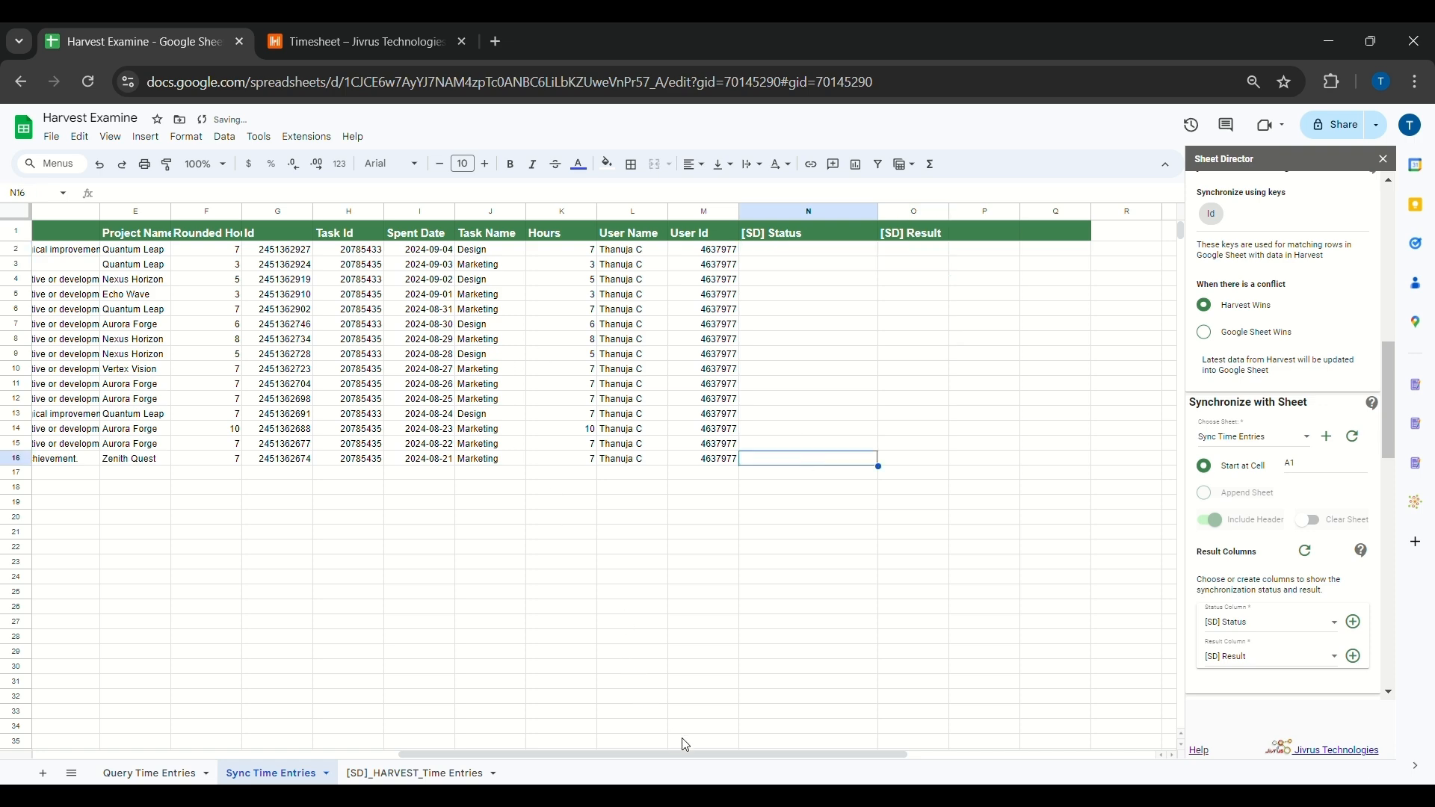
Replace the Notes text in row 3 with "A quantum leap is the multiplication of your life and results".
left_click_drag(696, 752, 535, 757)
left_click(74, 265)
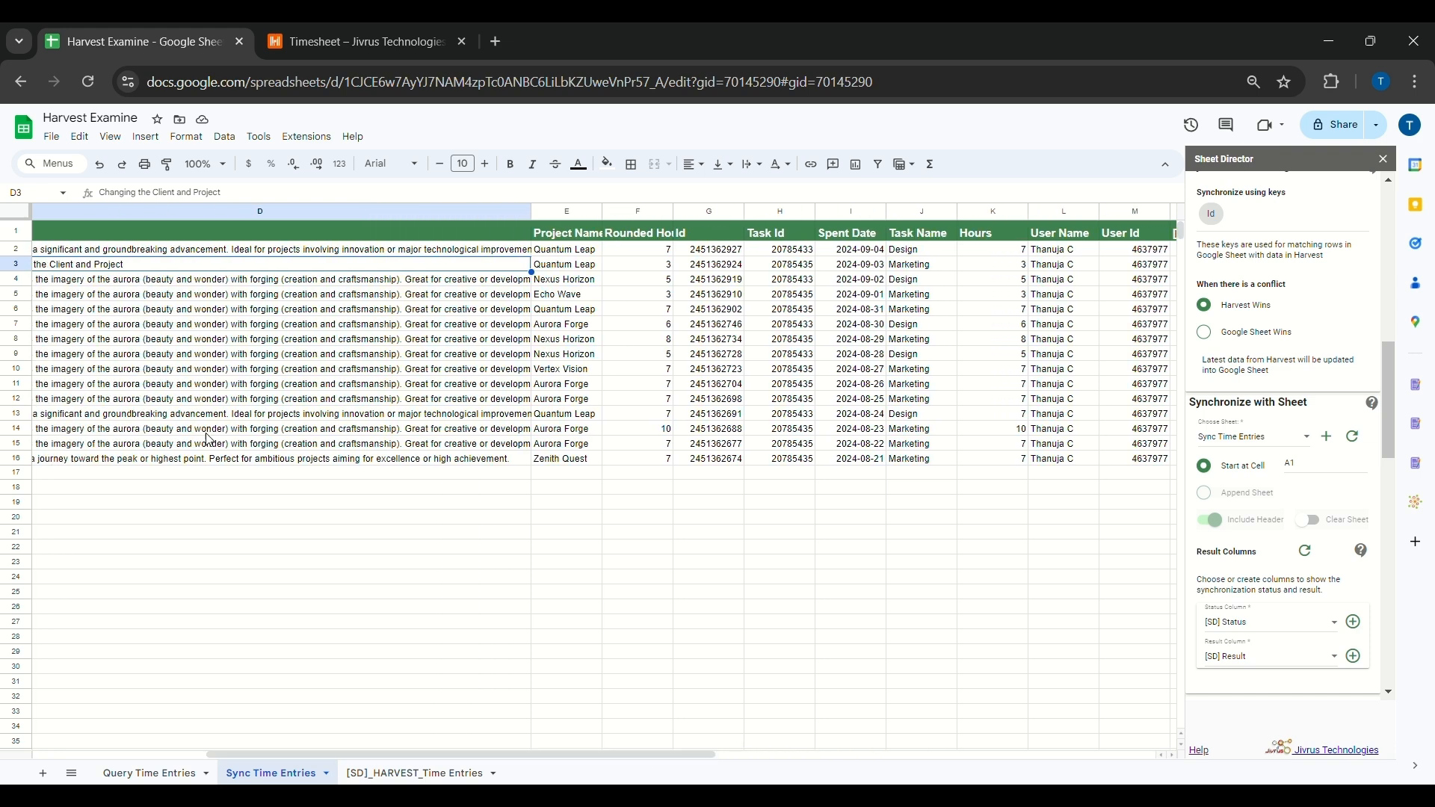
triple_click(125, 275)
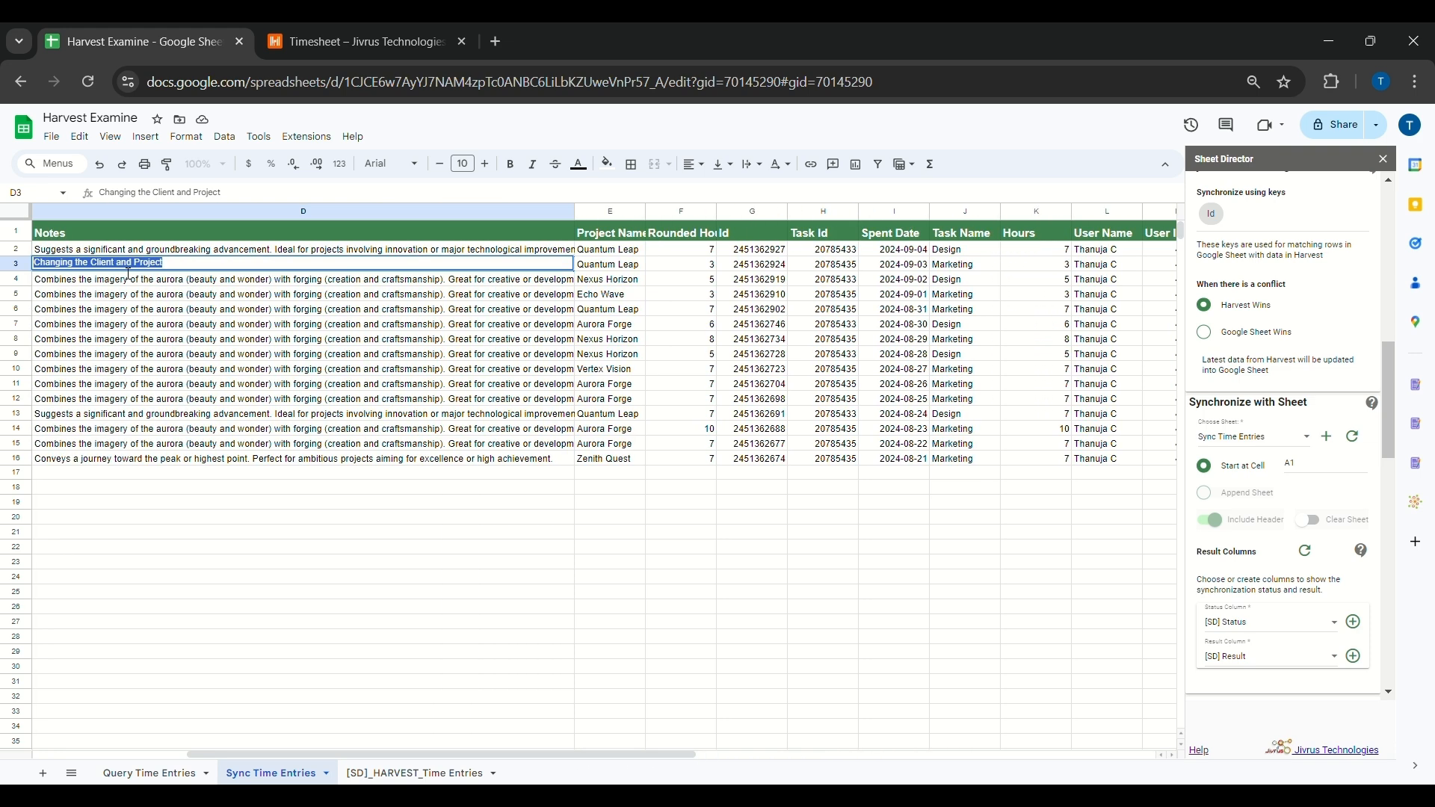
type("A quantum leap is the multiplication of your life and results")
left_click(515, 531)
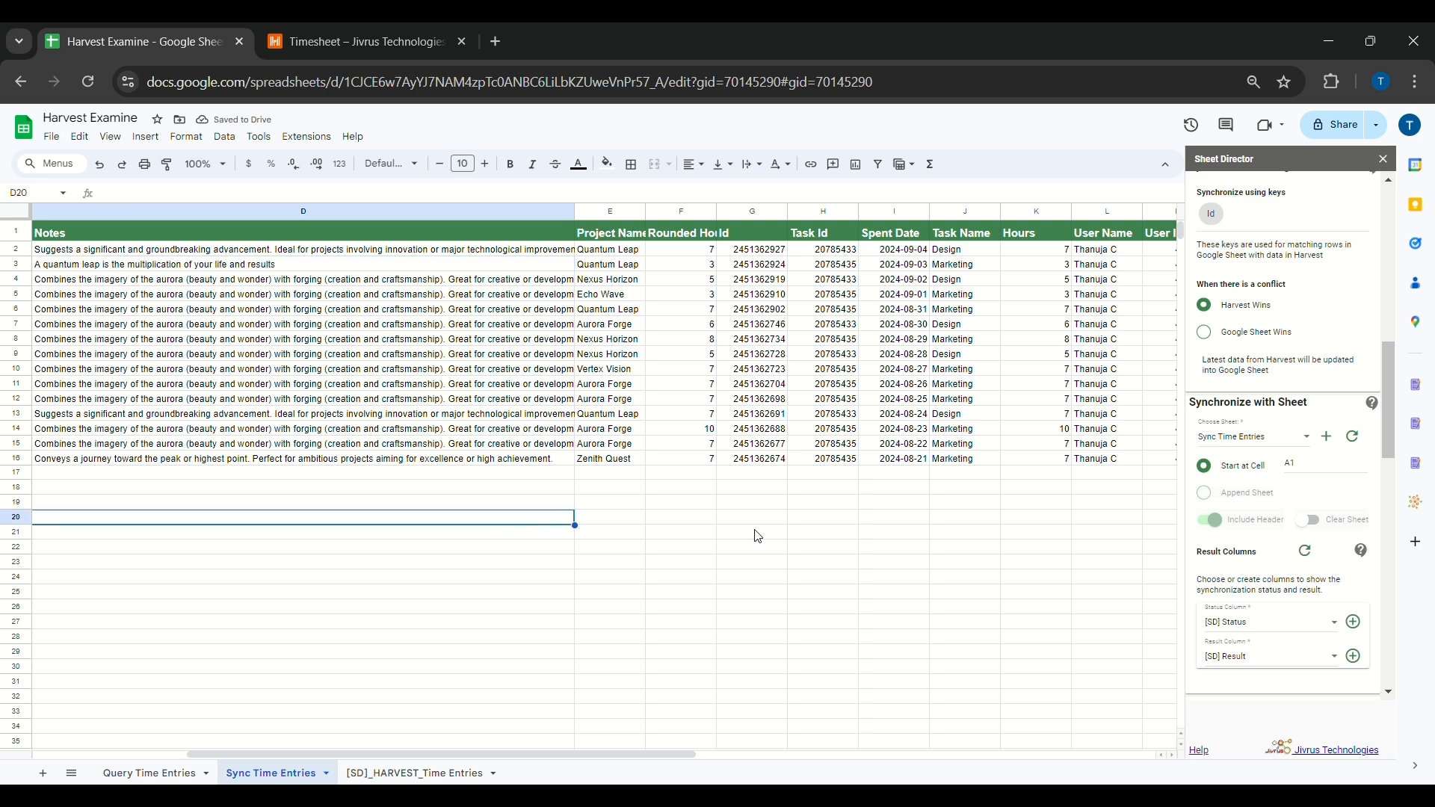
Execute the service with the Harvest Wins rule and synchronize the Sync Time Entries sheet with Harvest.
scroll(1246, 523, "down", 3)
scroll(1240, 478, "up", 3)
left_click(1231, 432)
left_click(1231, 439)
scroll(1297, 490, "down", 10)
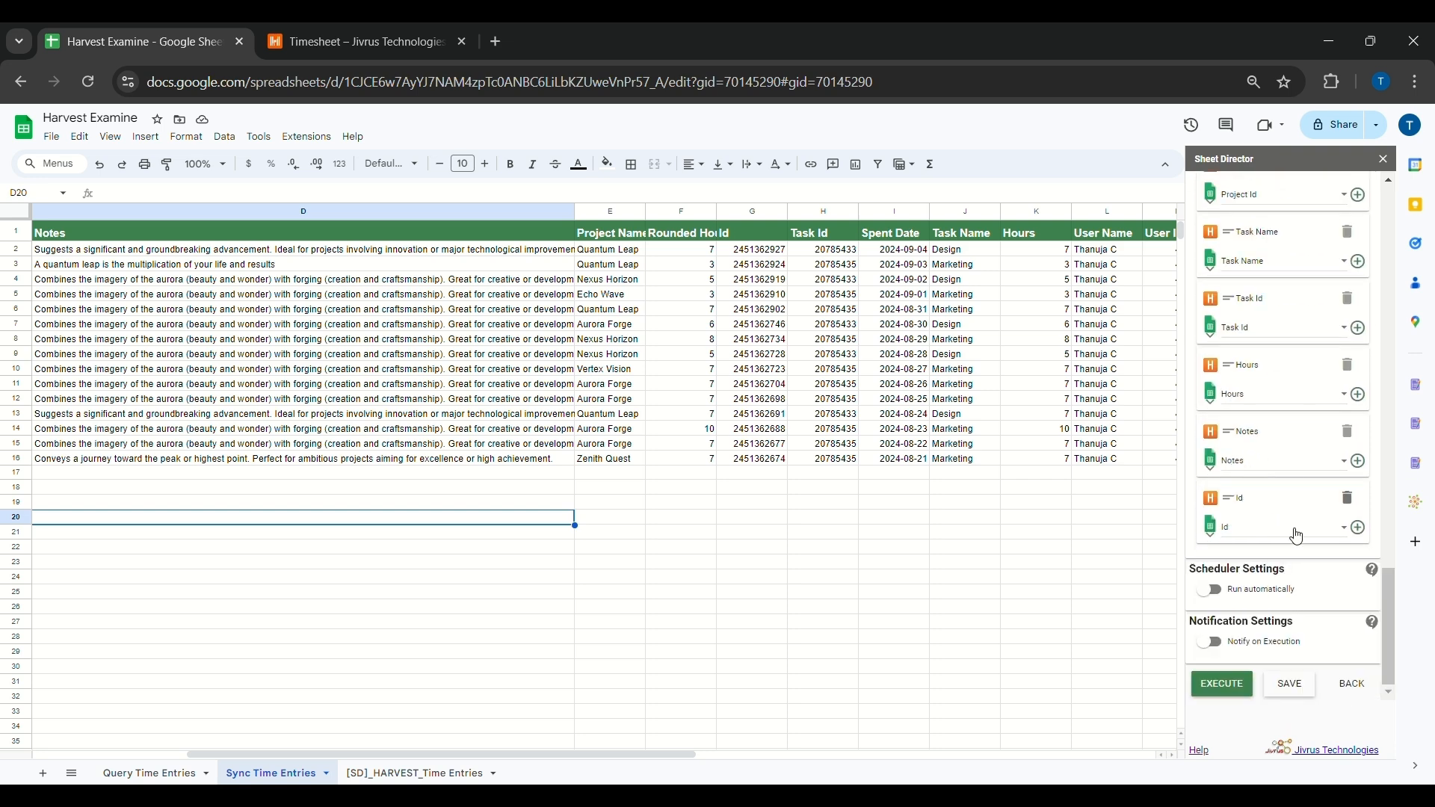
left_click(1222, 691)
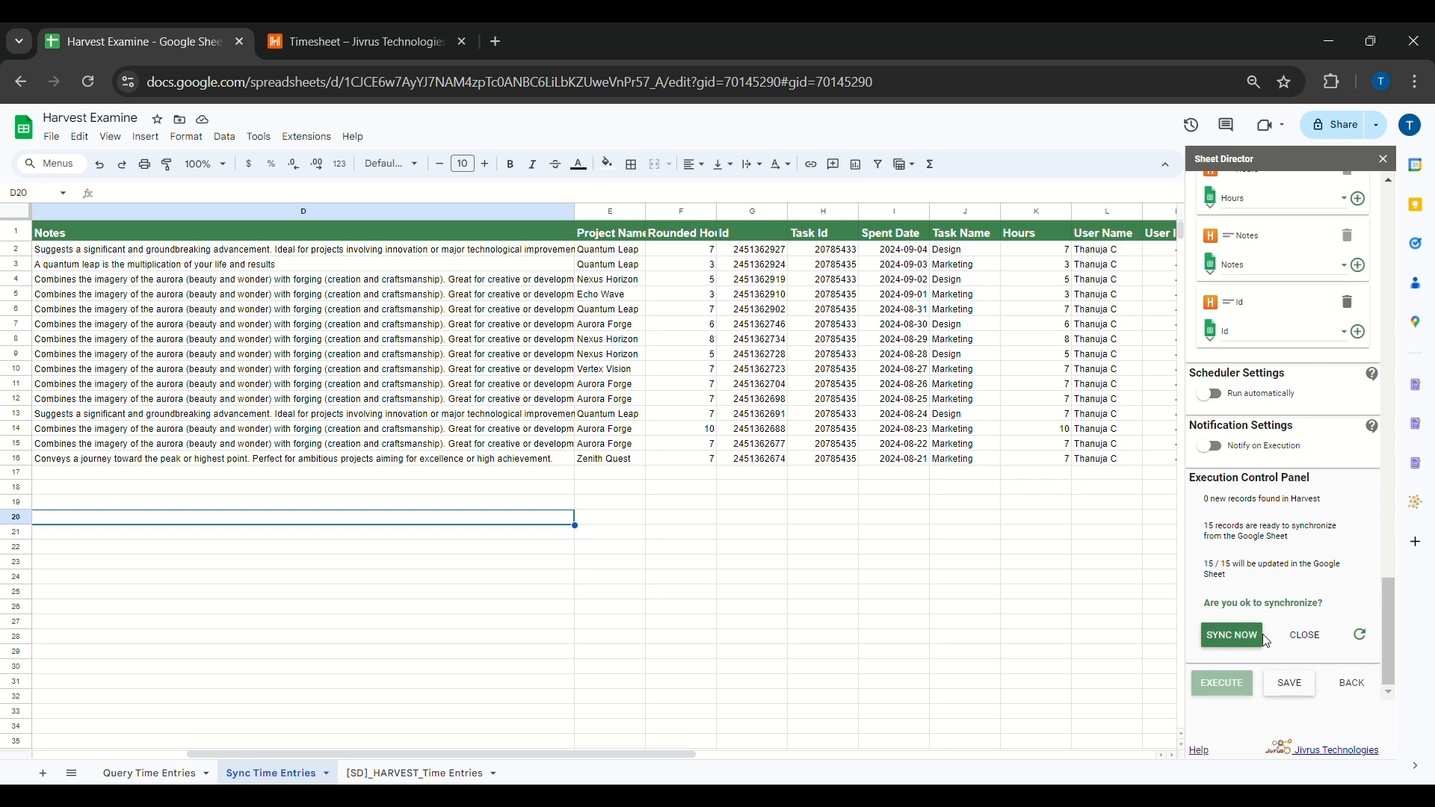
left_click(1233, 637)
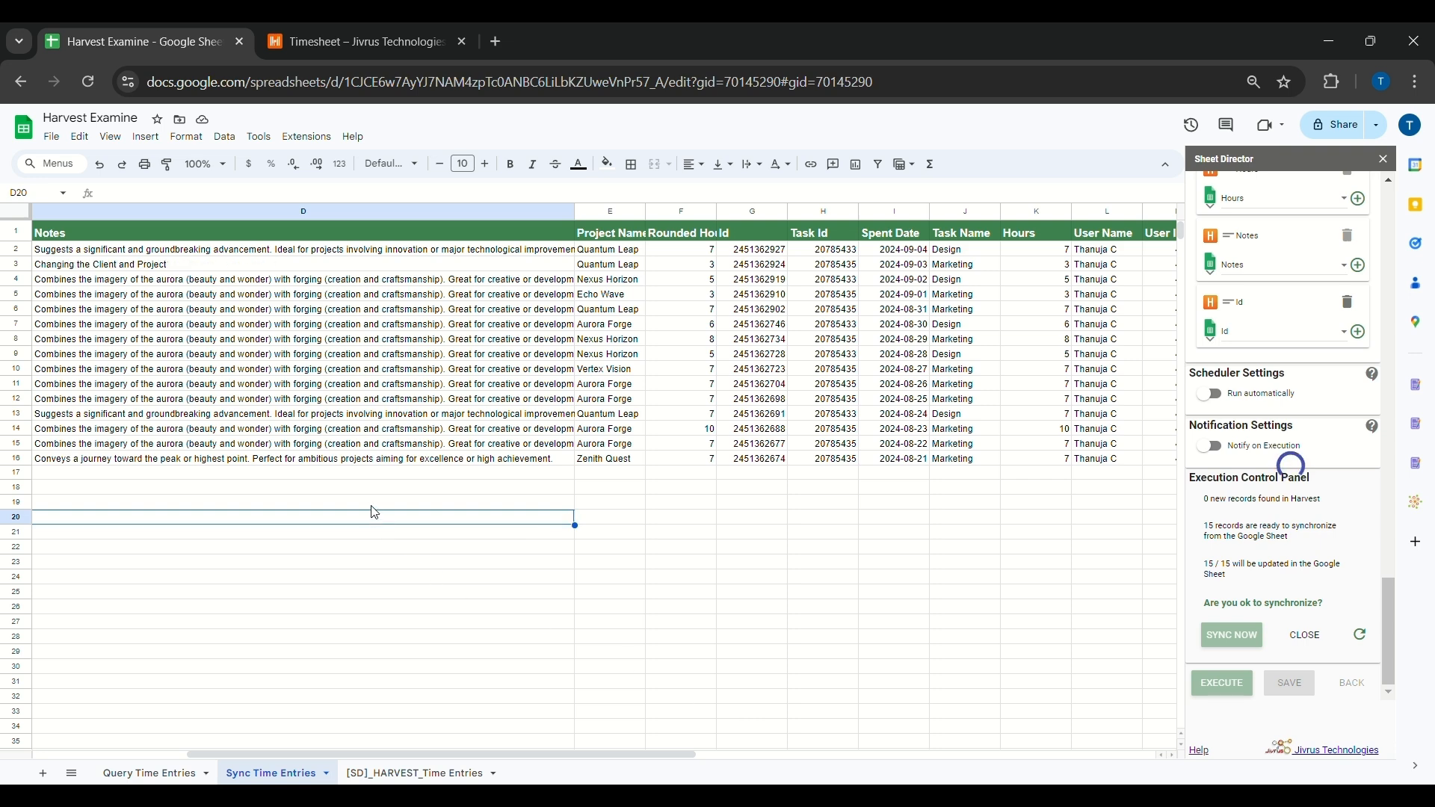
Check row 3's note and the entries in the [SD] Status and [SD] Result columns against the synchronization.
left_click(111, 263)
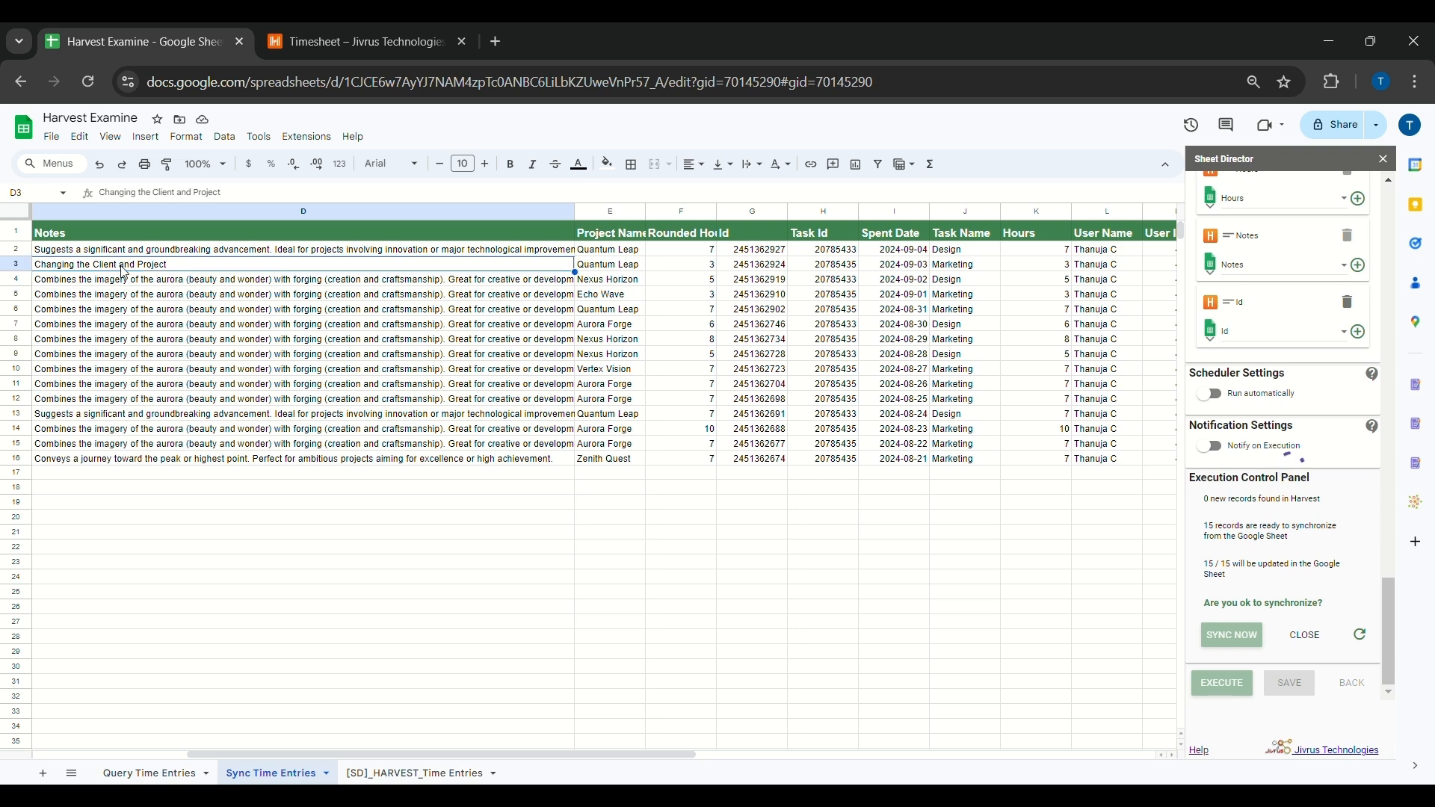
left_click_drag(646, 753, 856, 764)
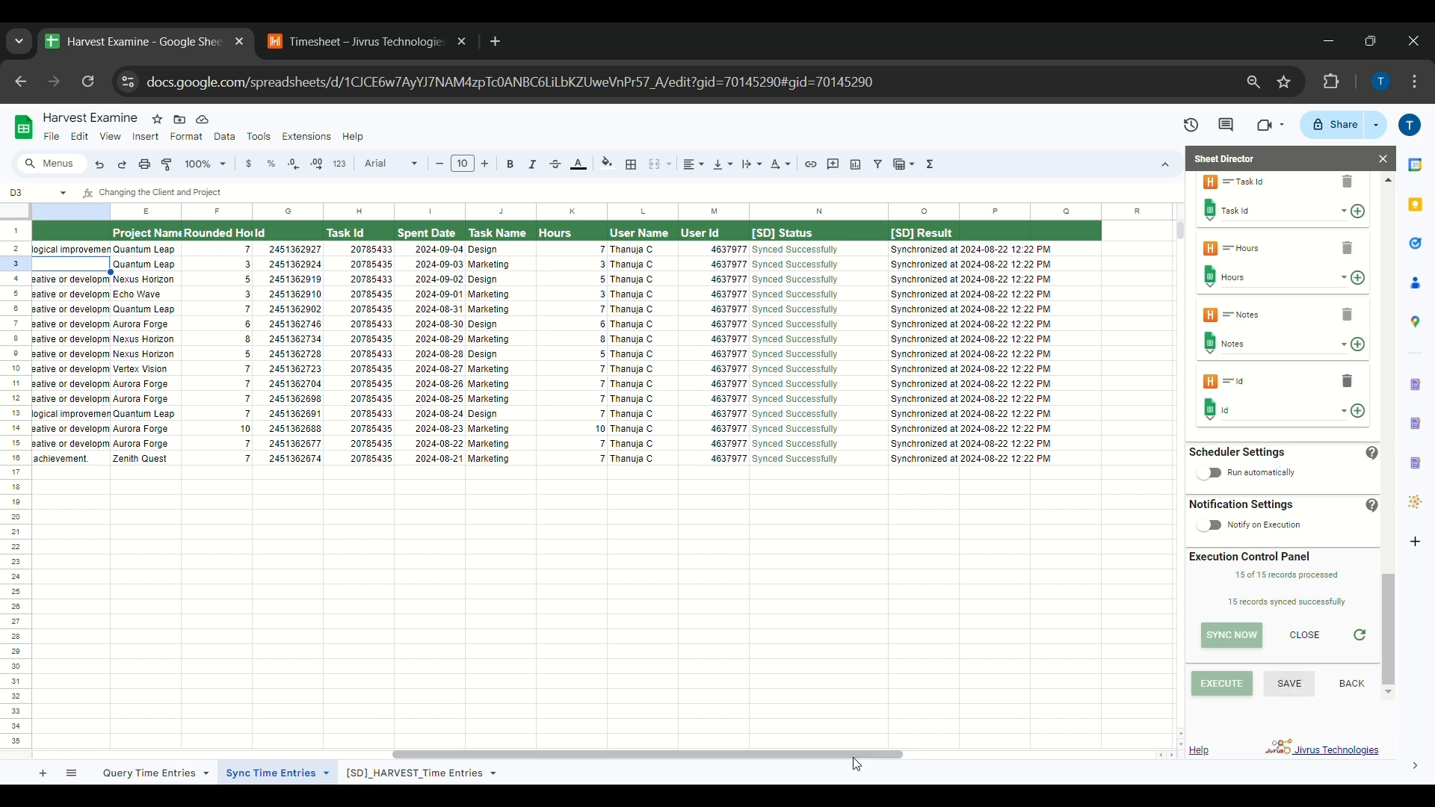
left_click(900, 507)
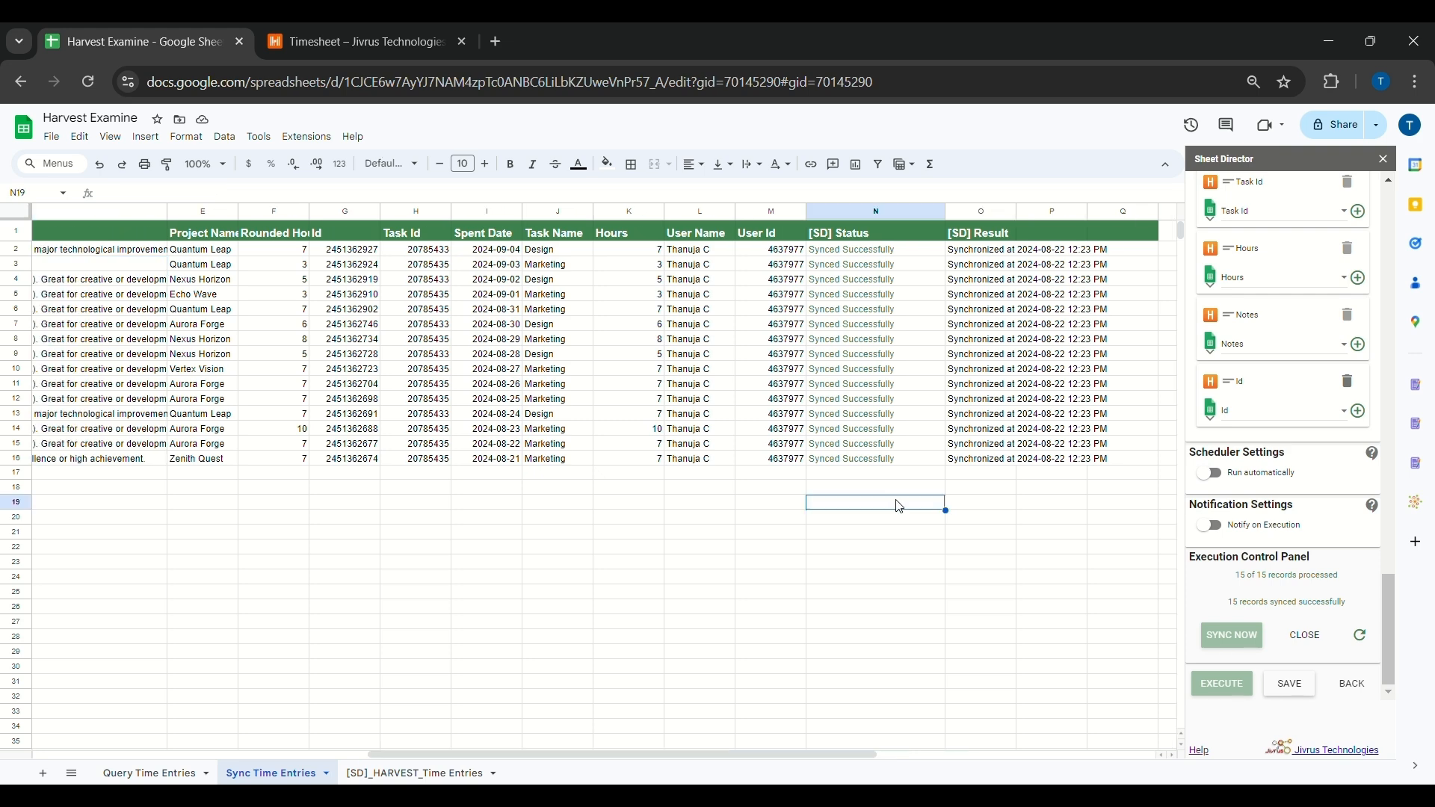
Set the synchronization's start cell to M3, add a new sheet, and choose Sheet3 as the target sheet.
scroll(1295, 589, "up", 15)
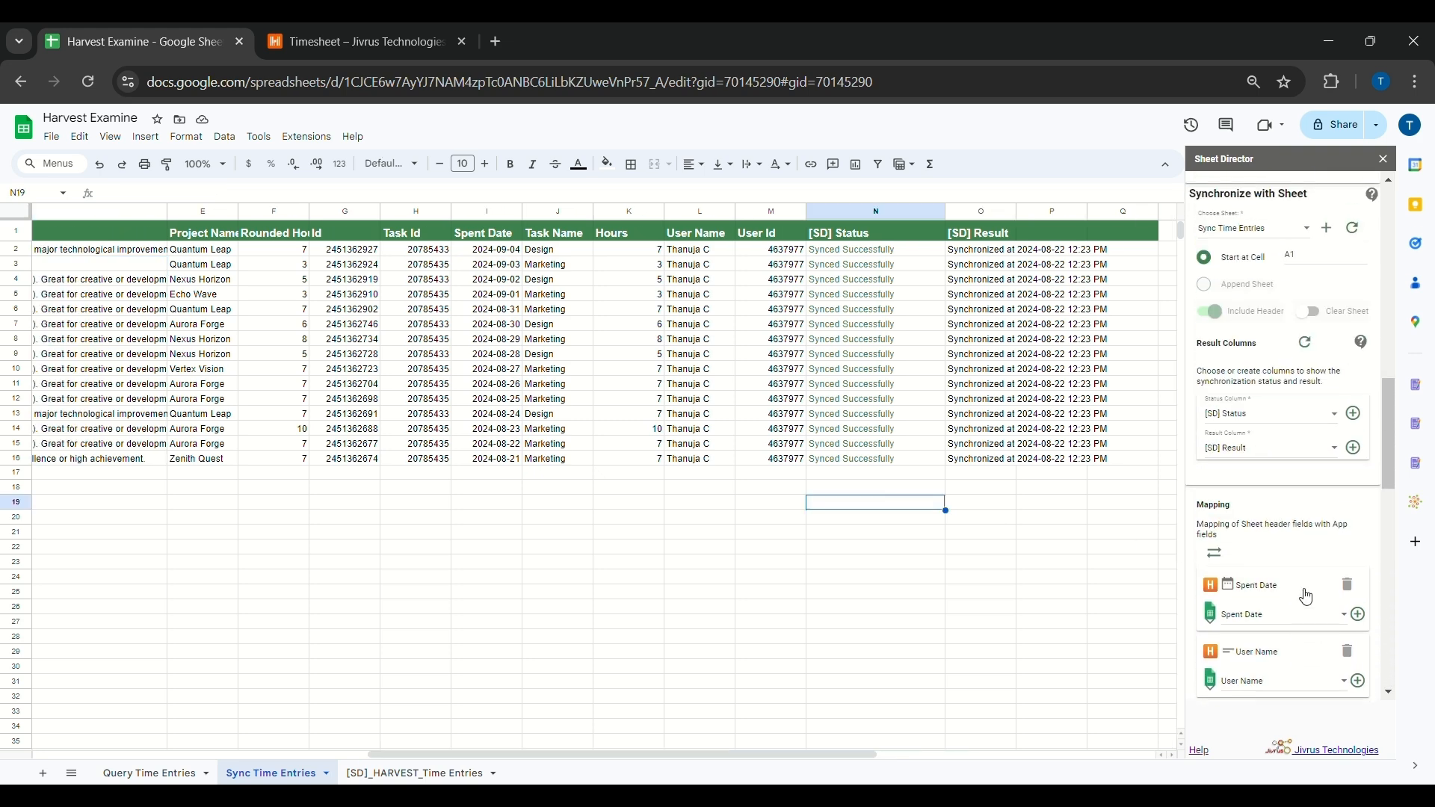
scroll(1304, 595, "up", 1)
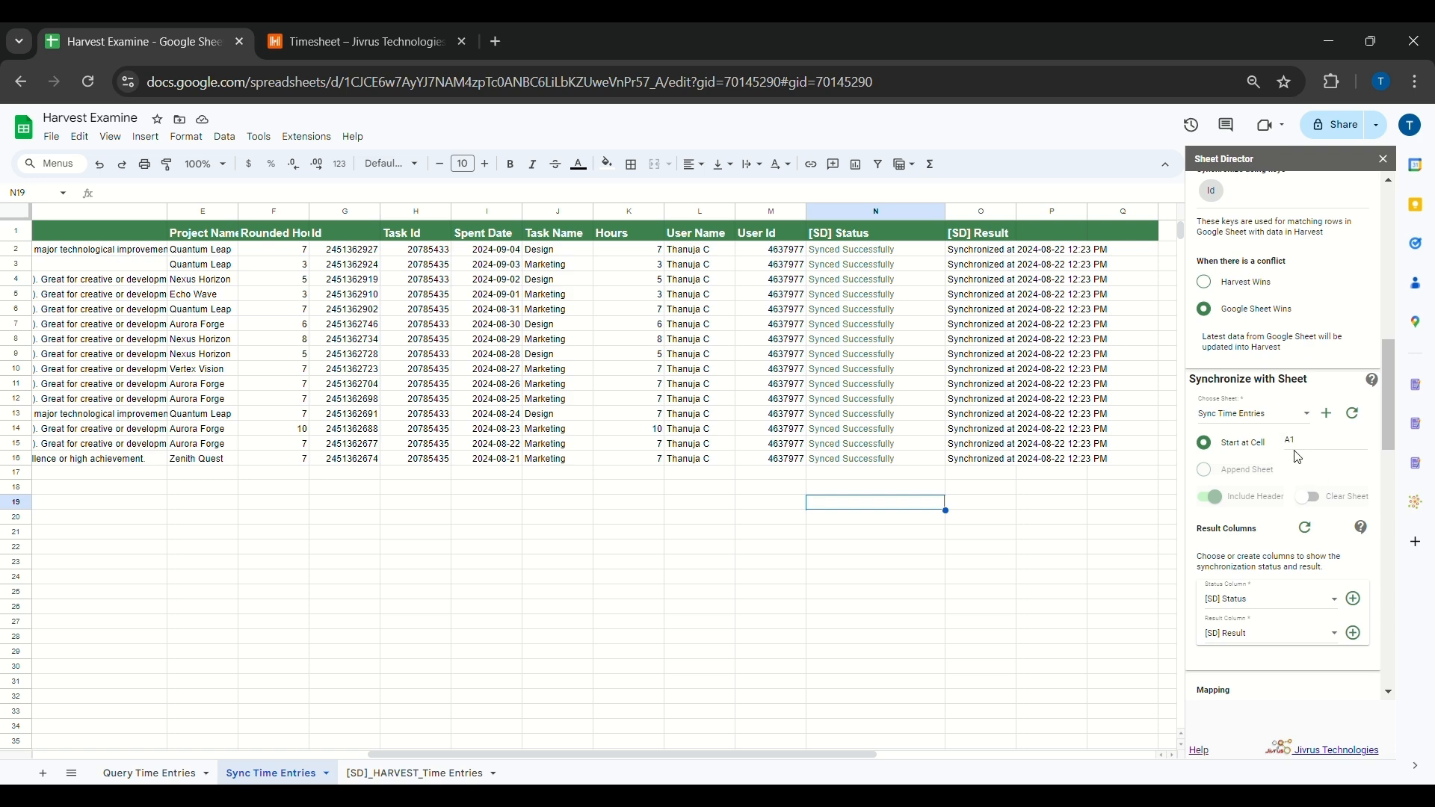
left_click_drag(1306, 451, 1277, 449)
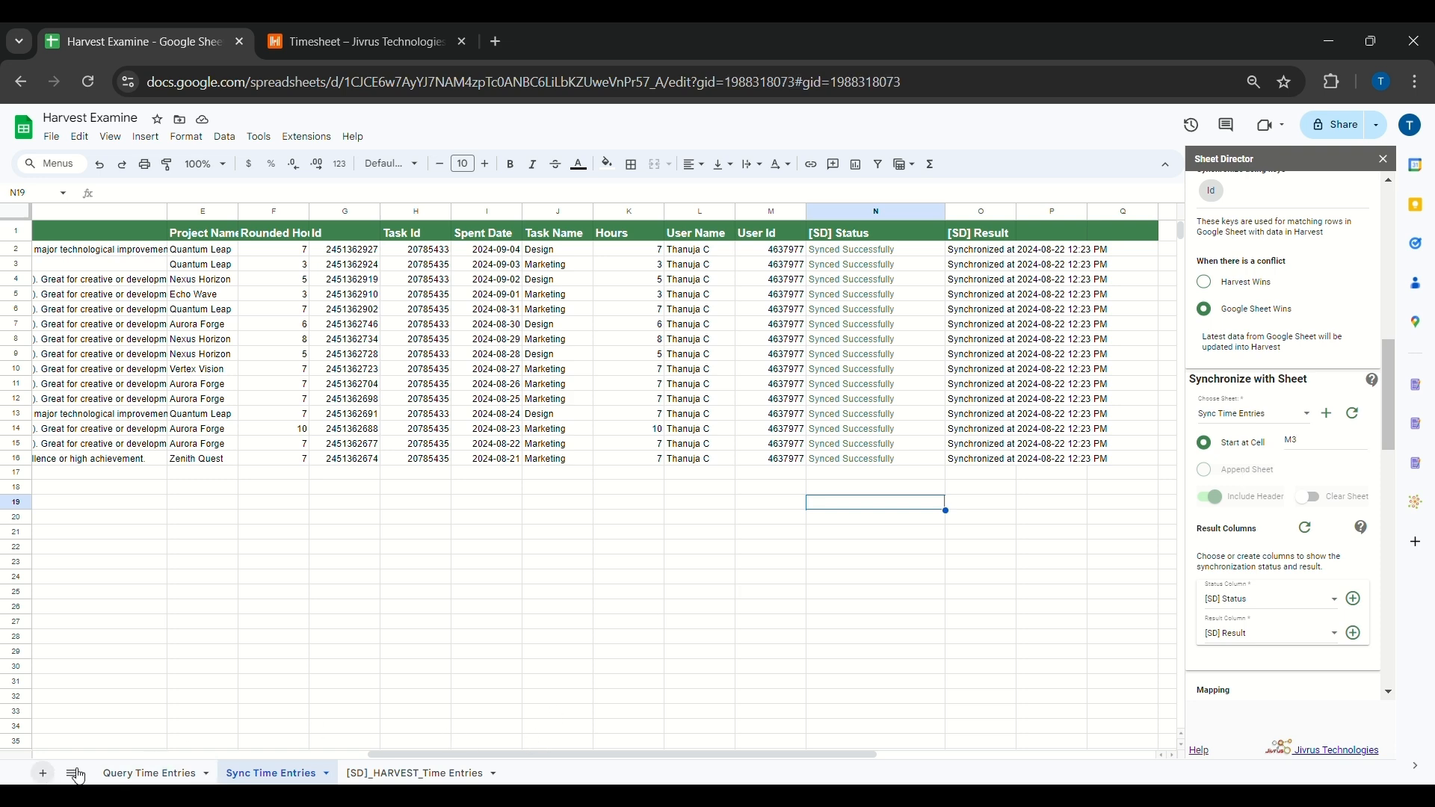
left_click(52, 777)
left_click(1362, 418)
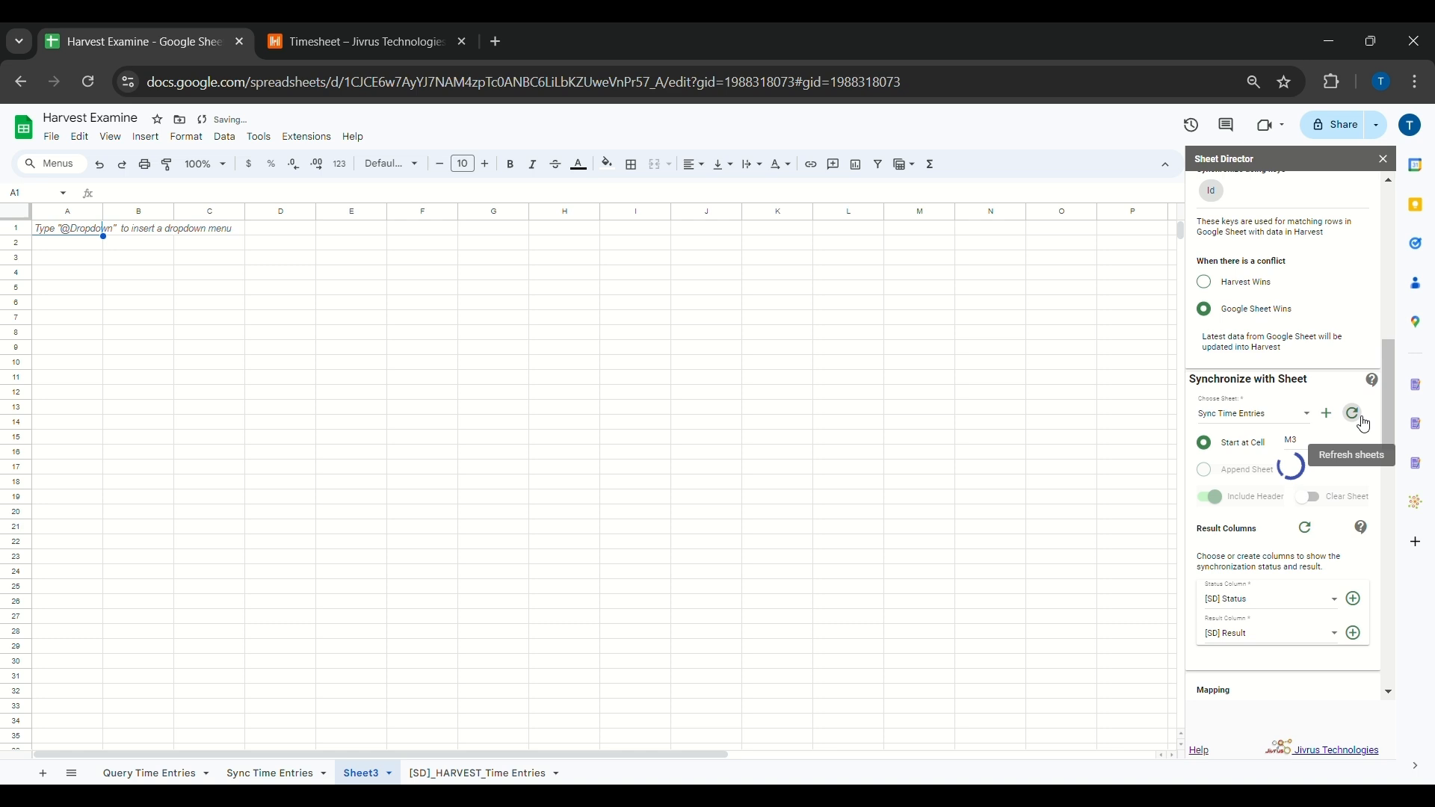
left_click(1283, 413)
left_click(1268, 456)
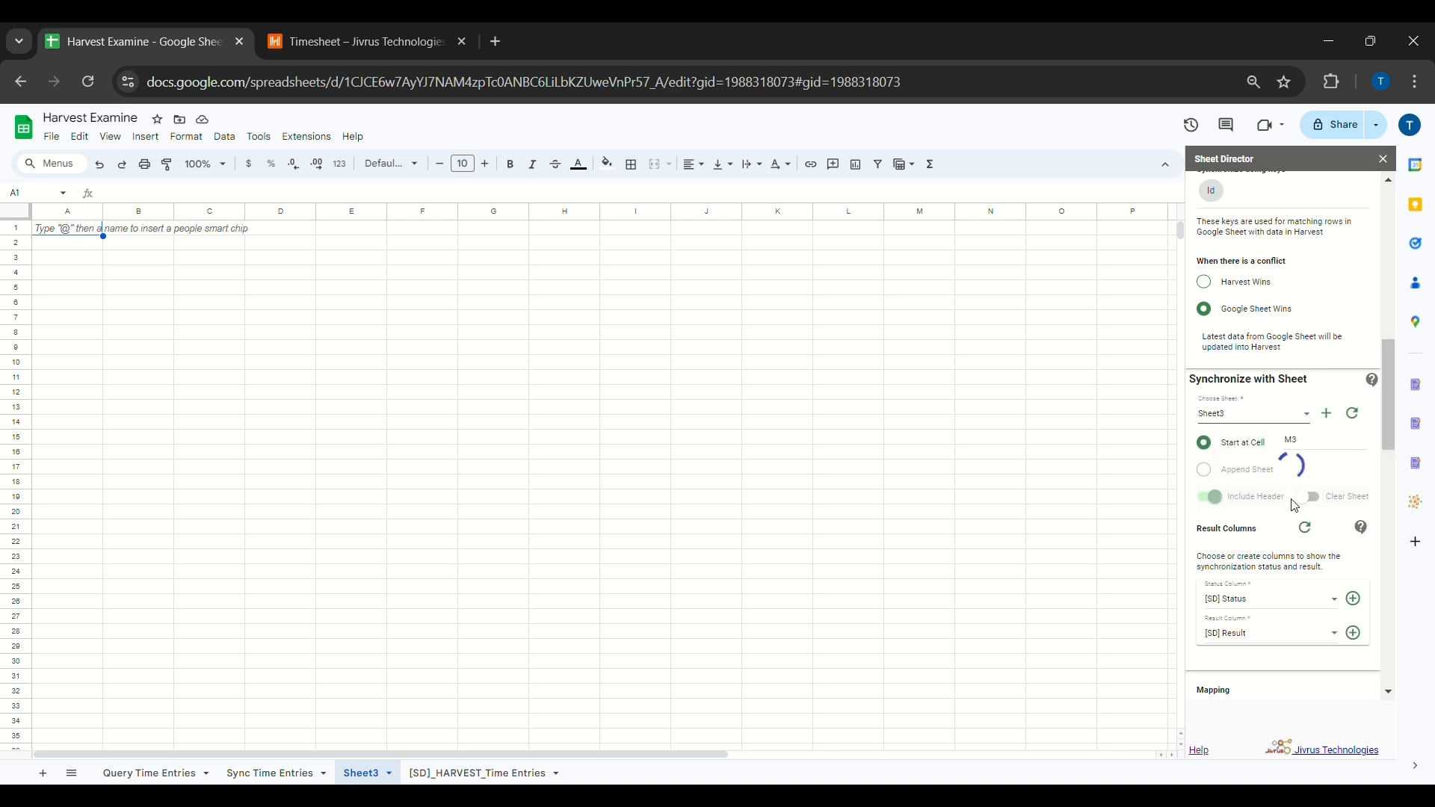
Execute the service and retrieve the Harvest time entries into the empty Sheet3.
scroll(1285, 583, "down", 10)
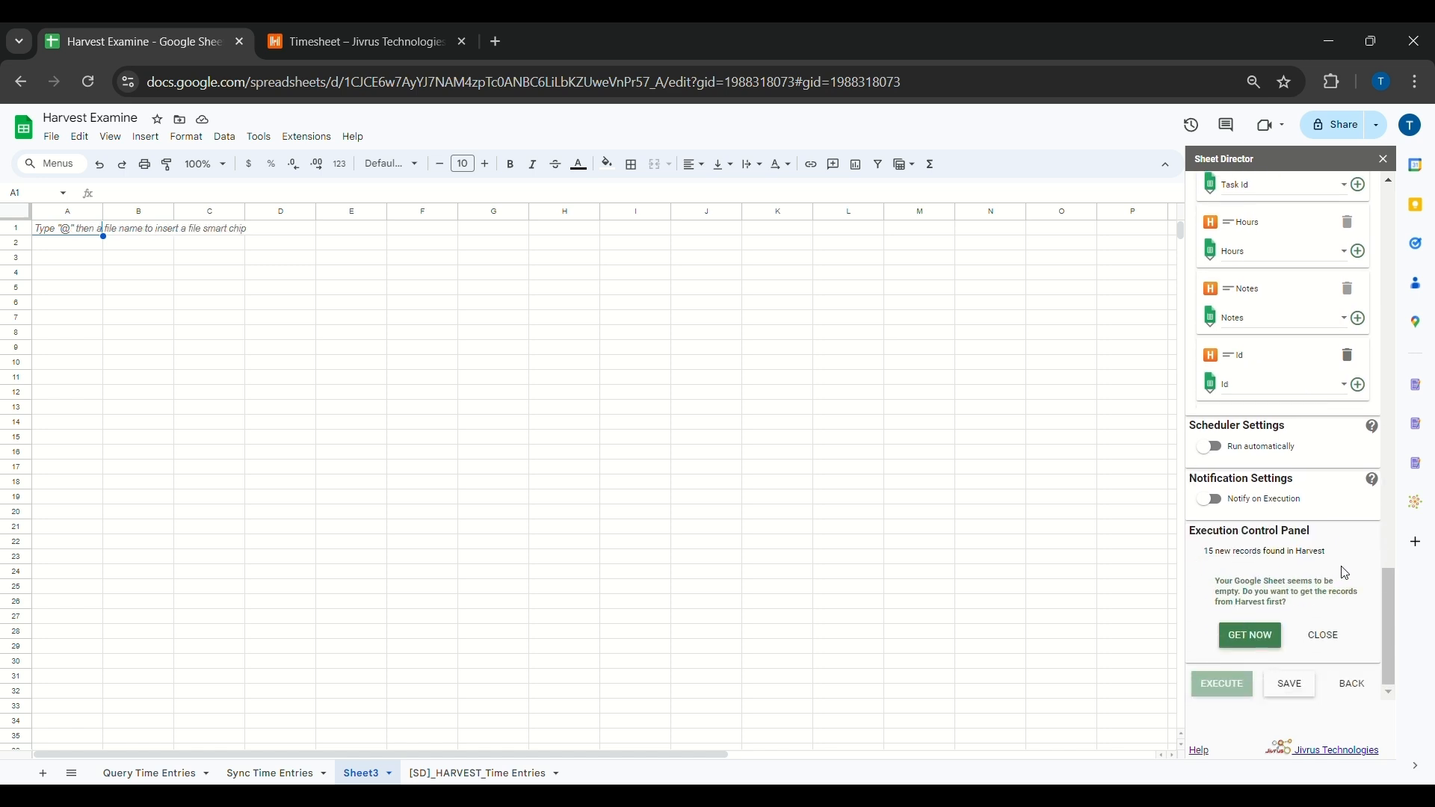
left_click(1251, 636)
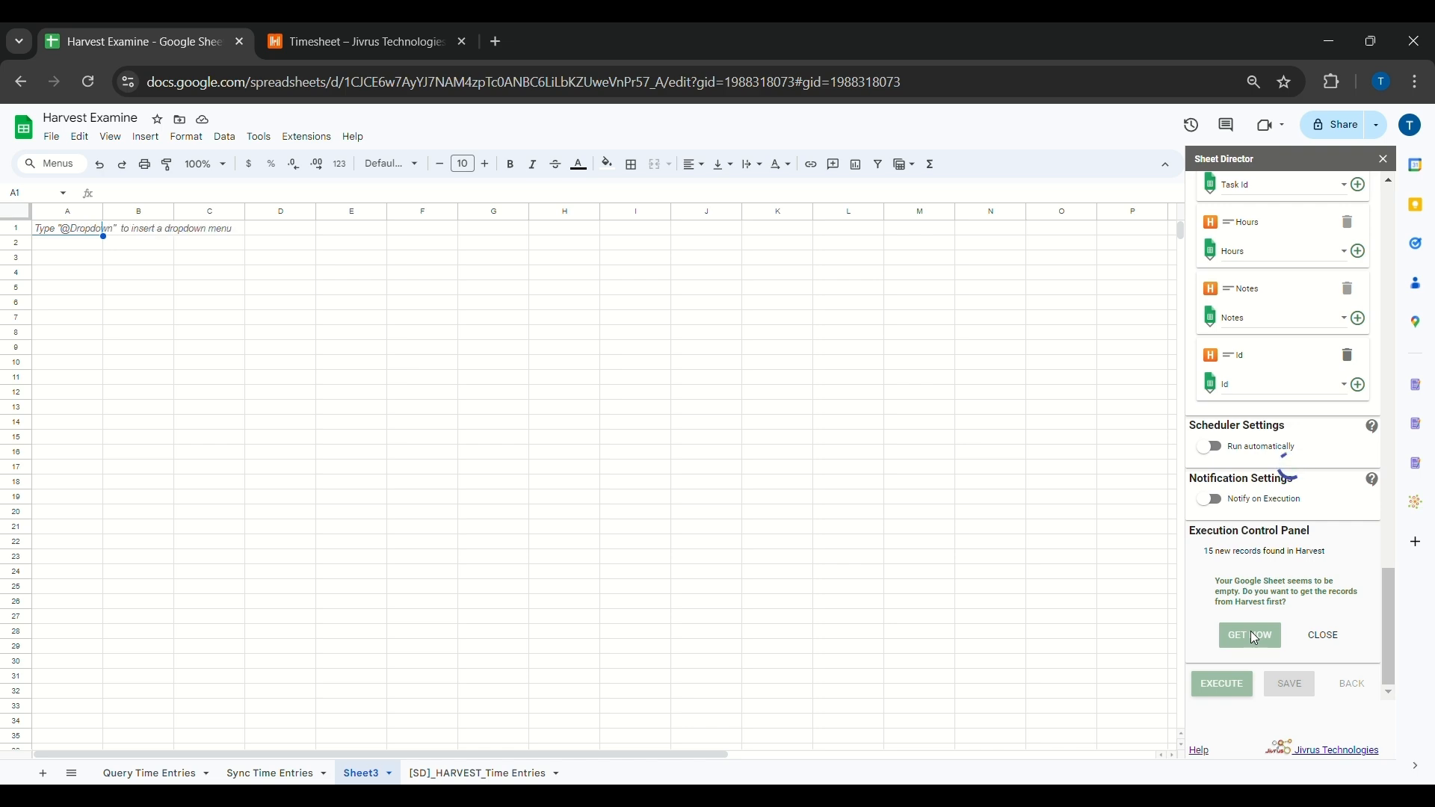
left_click_drag(693, 755, 1098, 754)
Create the [SD] Status and [SD] Result columns in Sheet3, and synchronize its records with Harvest.
scroll(1300, 598, "up", 6)
scroll(1298, 603, "up", 4)
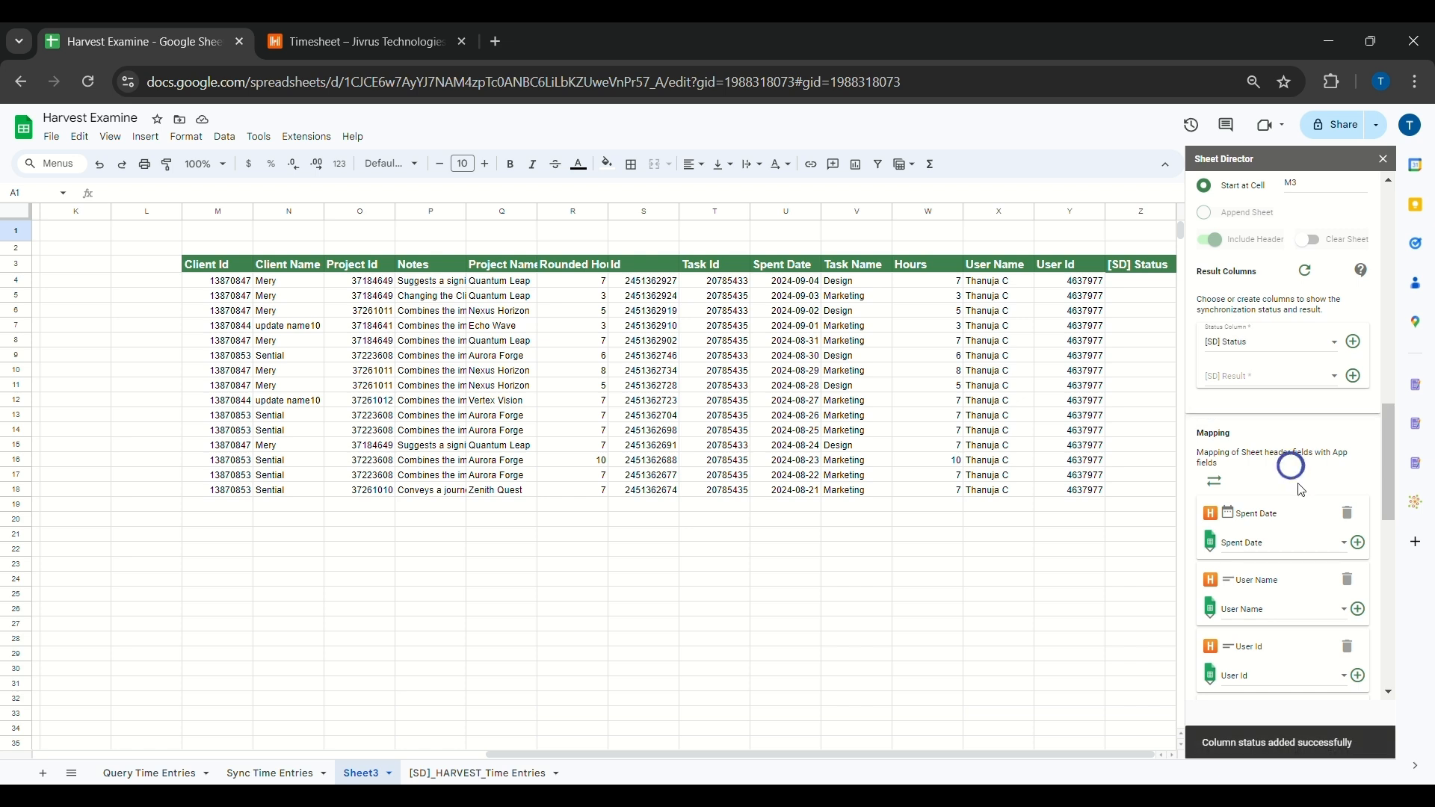
scroll(1301, 561, "down", 10)
left_click(1239, 686)
left_click_drag(1101, 752, 1142, 754)
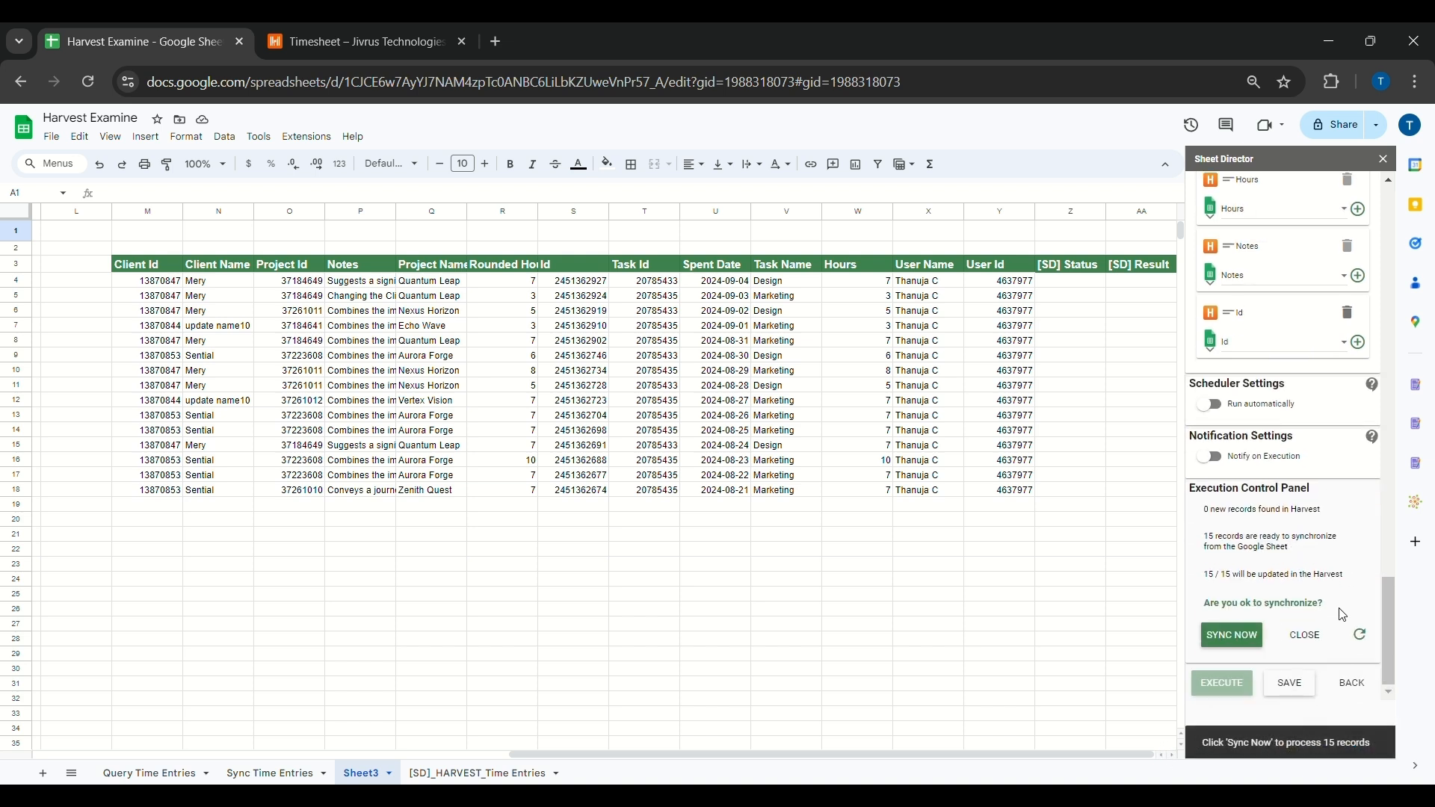
left_click(1236, 644)
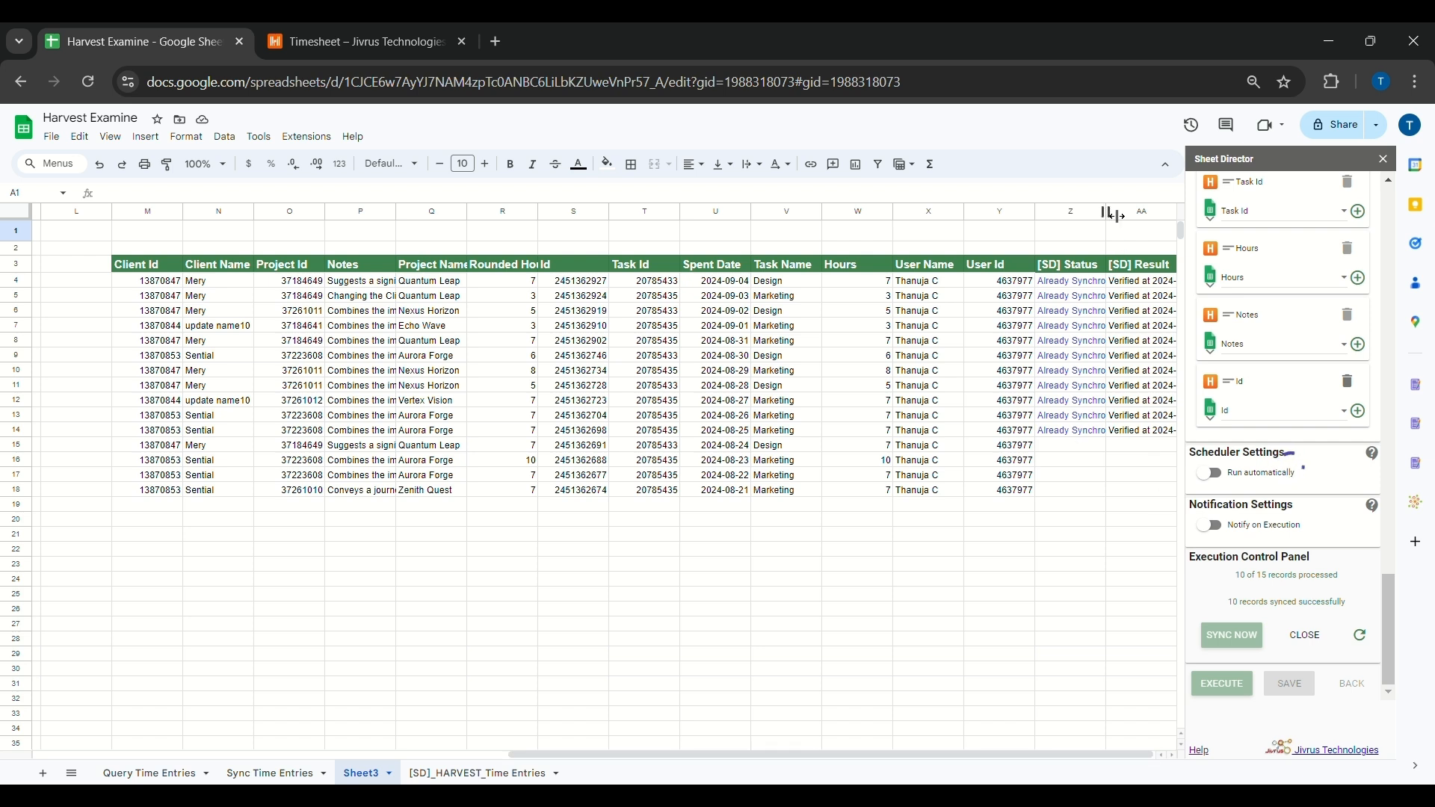
Widen Sheet3's [SD] Status column, and review the synchronization entries and the header row starting at cell M3.
left_click_drag(1141, 227, 1173, 227)
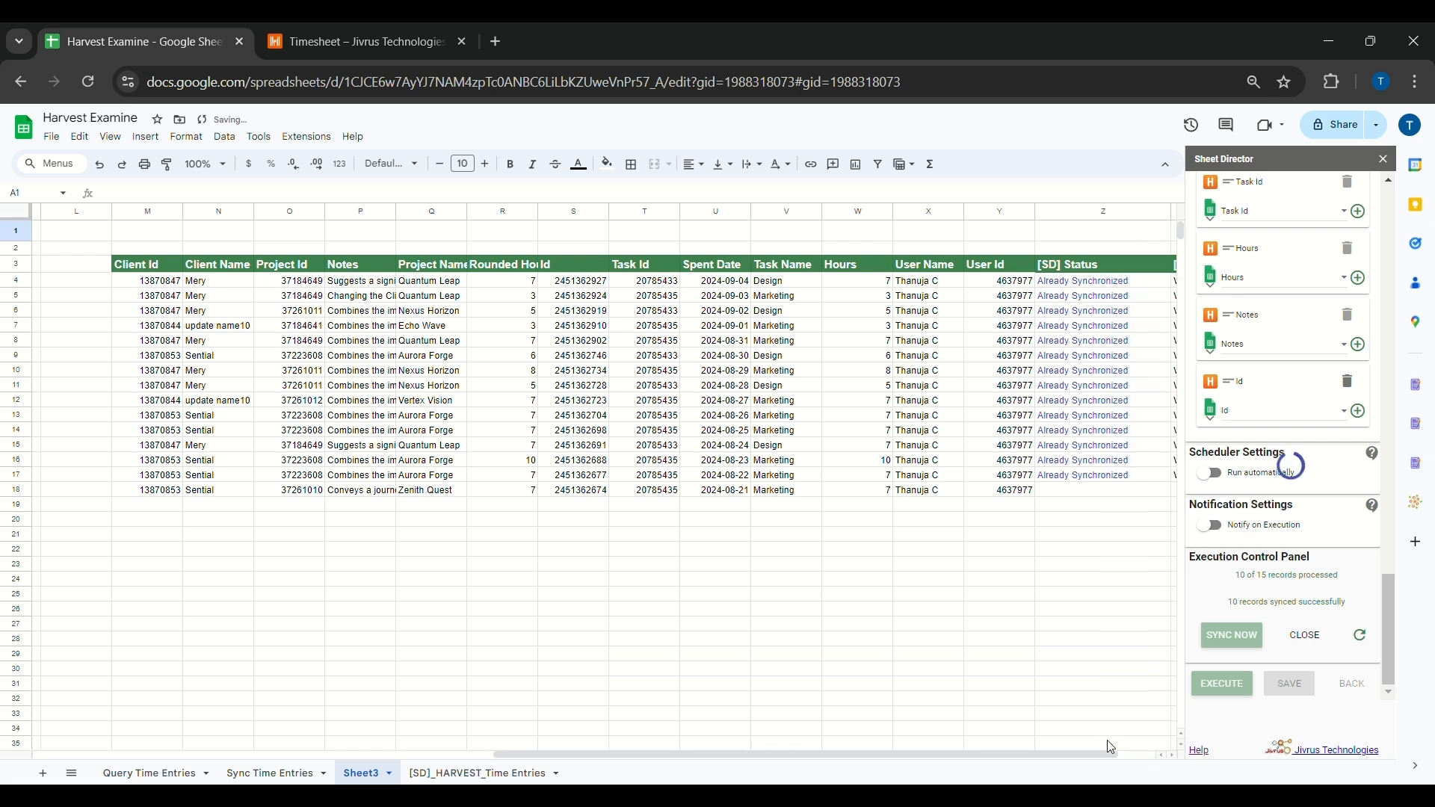
left_click_drag(1104, 759, 1141, 758)
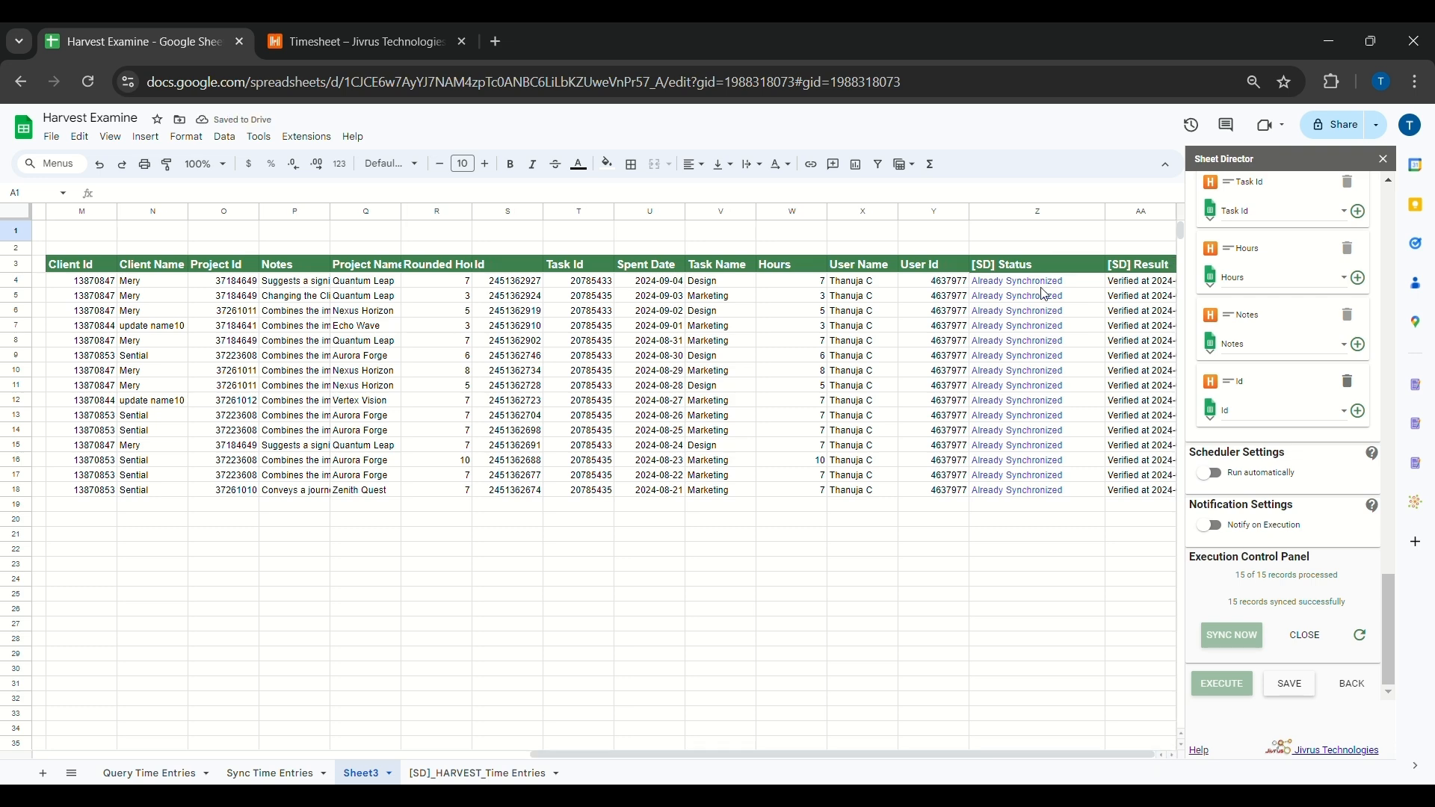
left_click_drag(822, 755, 676, 755)
left_click(15, 265)
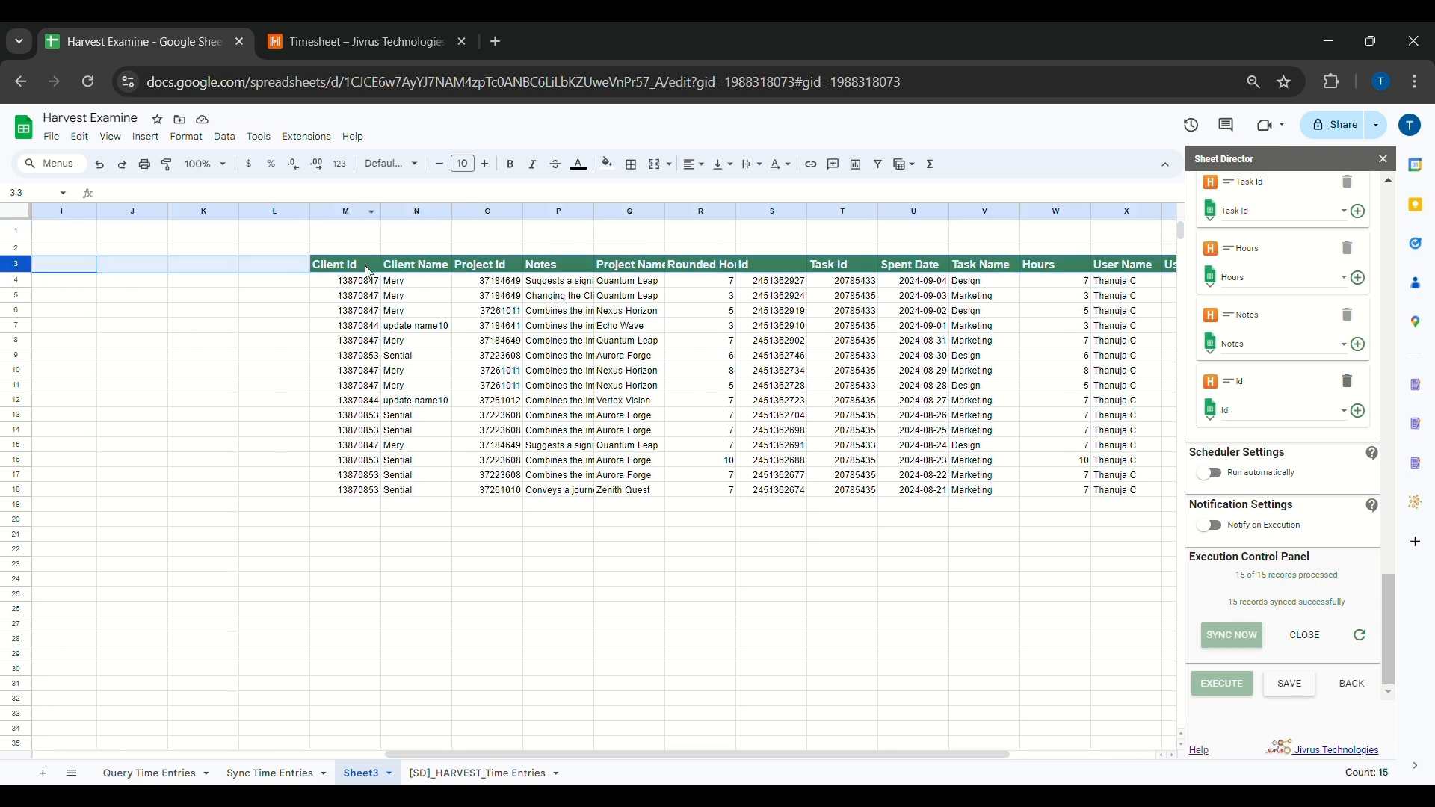